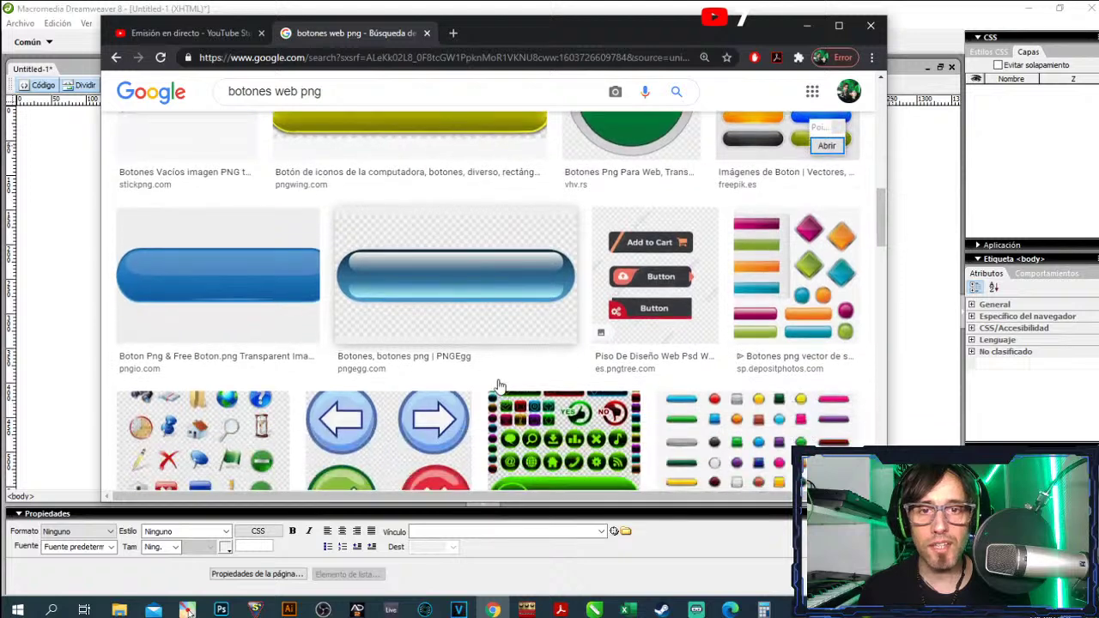
- Save the glossy blue PNGEgg button image to the desktop as boton1, and close the browser
right_click(471, 298)
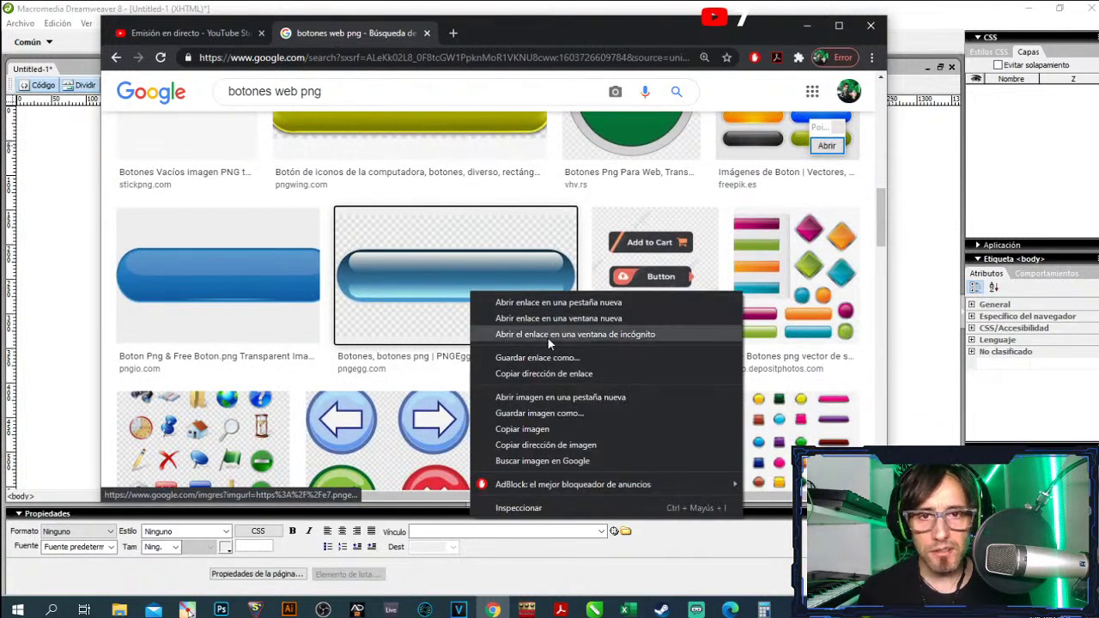
click(555, 413)
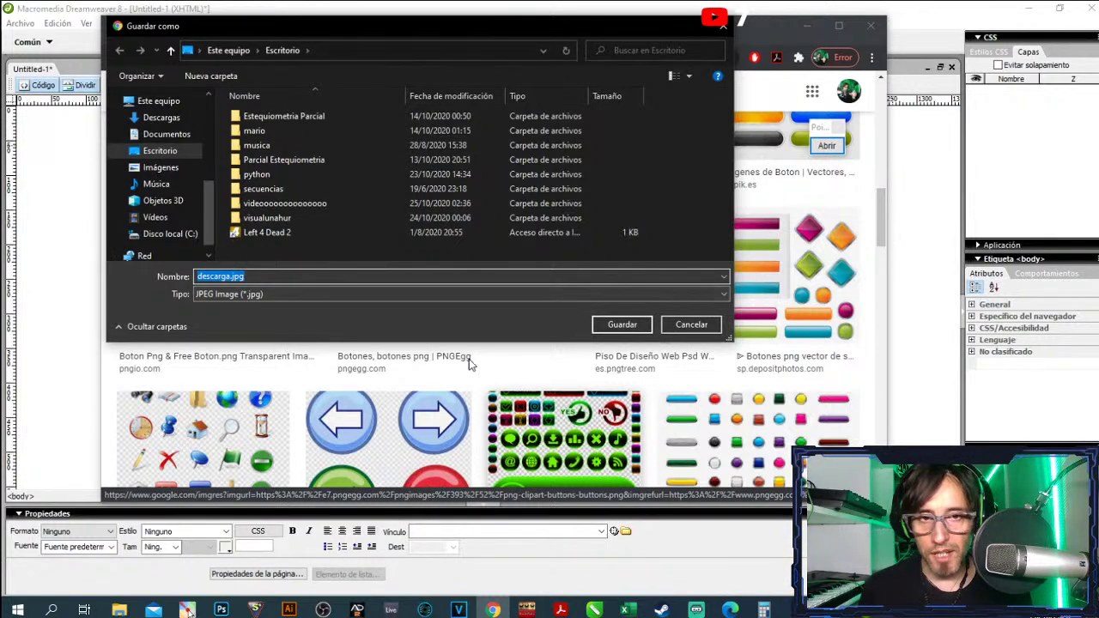
click(826, 146)
click(836, 392)
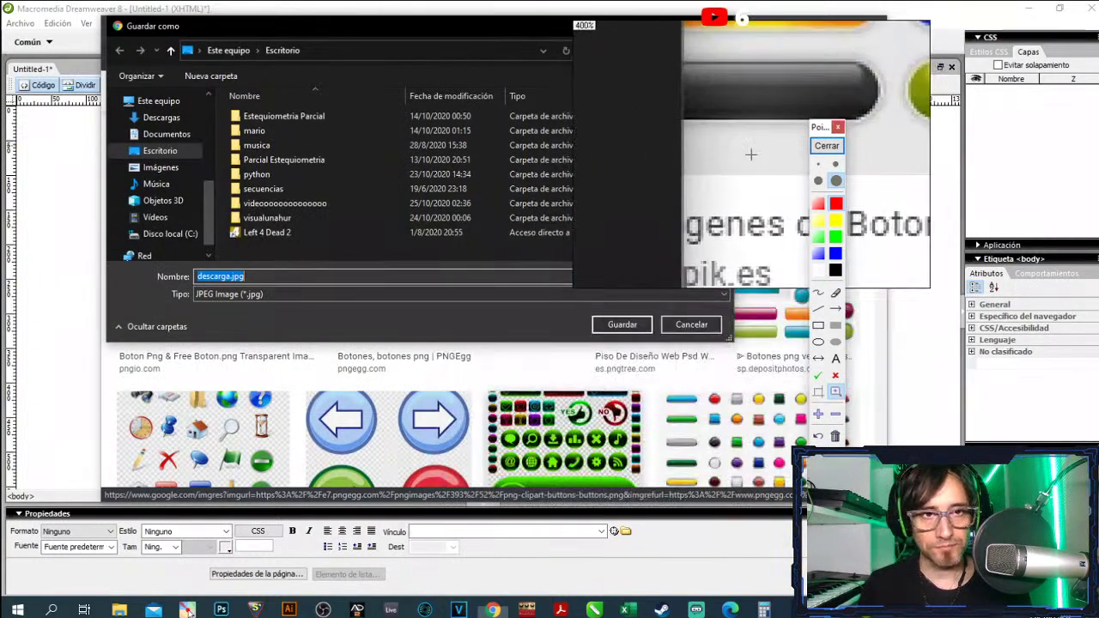
click(826, 145)
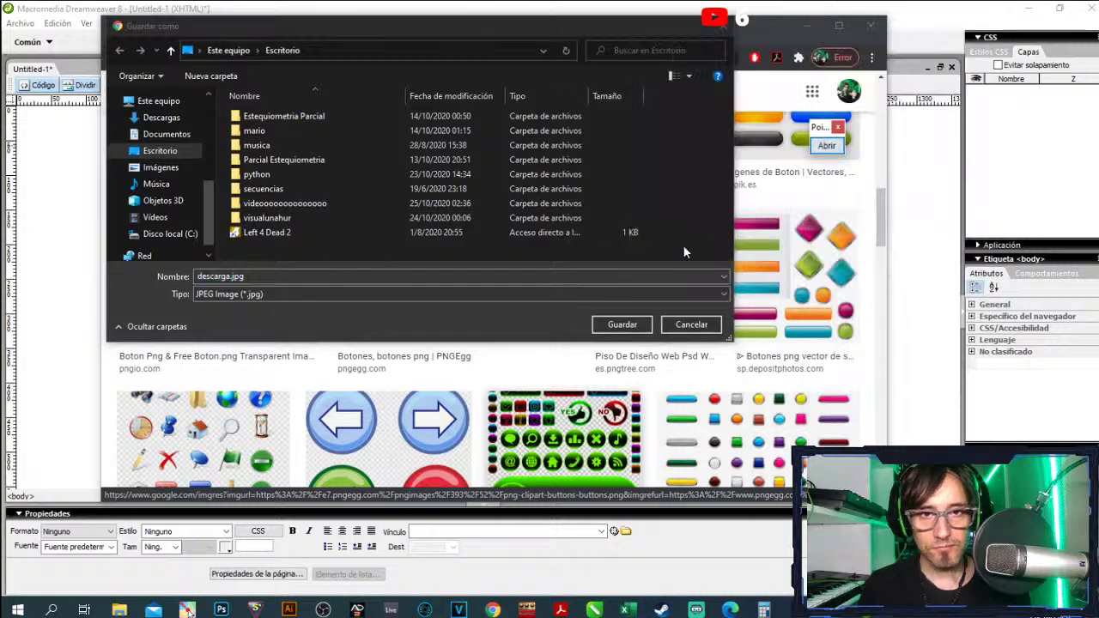
click(276, 275)
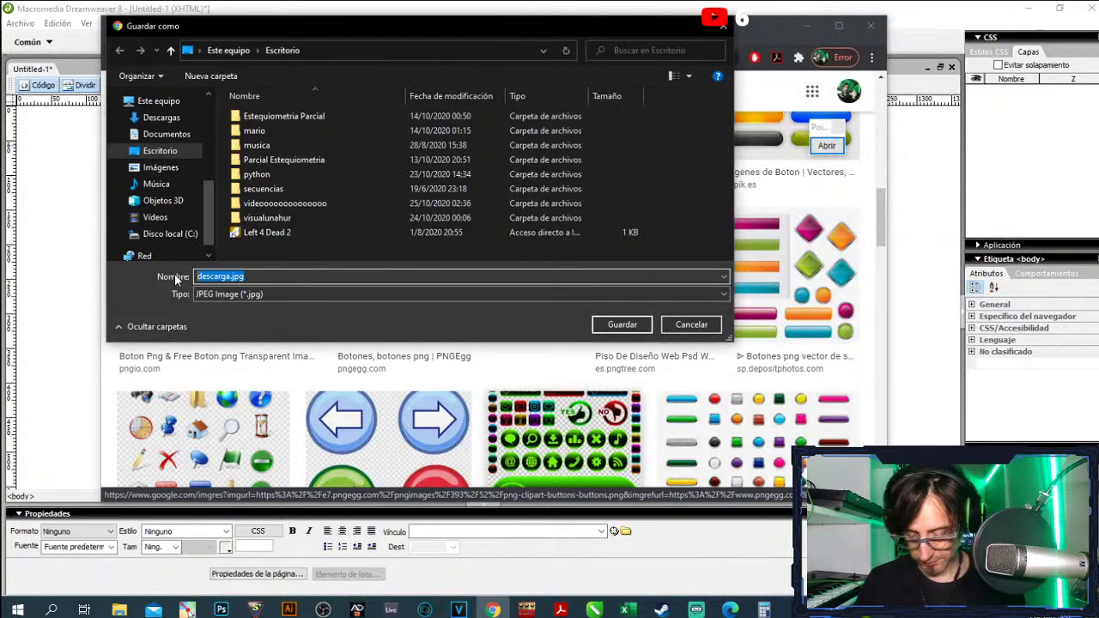
text(boton1)
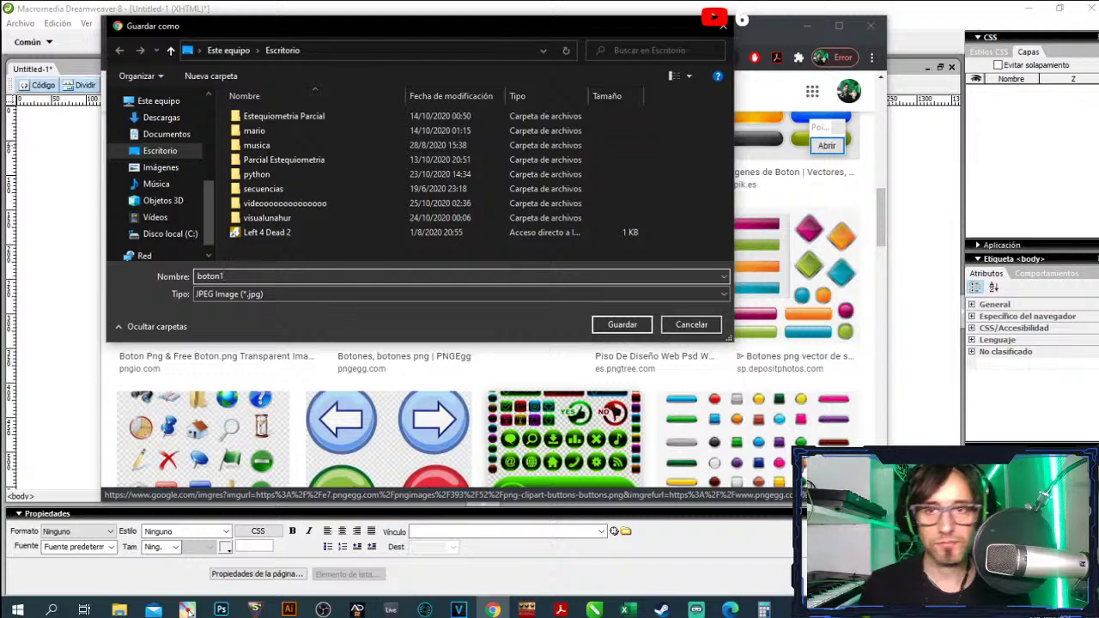
click(621, 325)
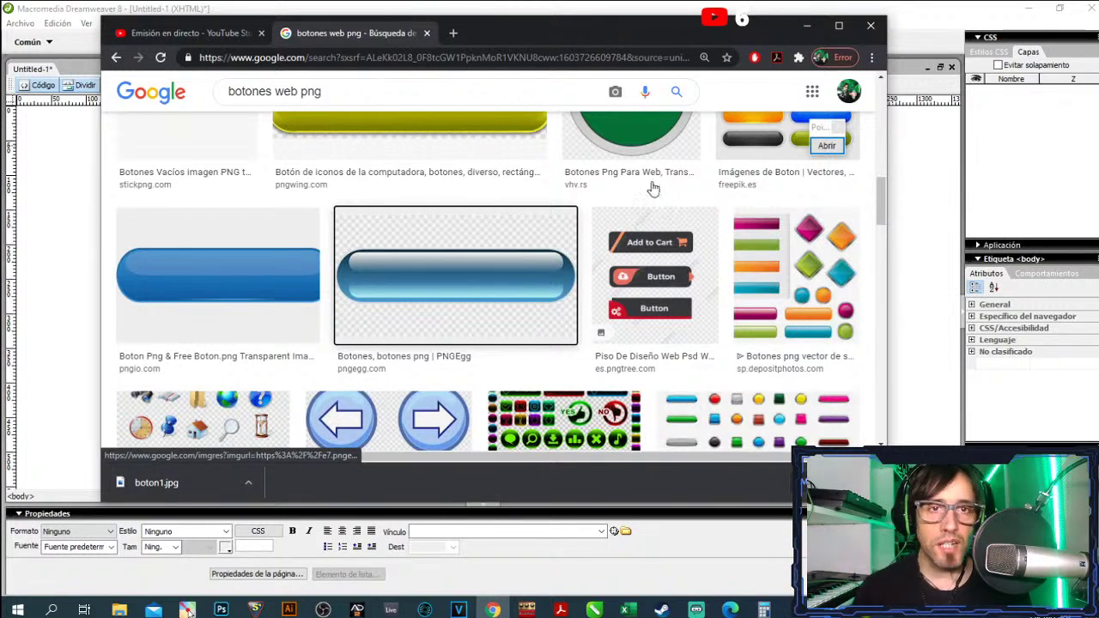
click(869, 28)
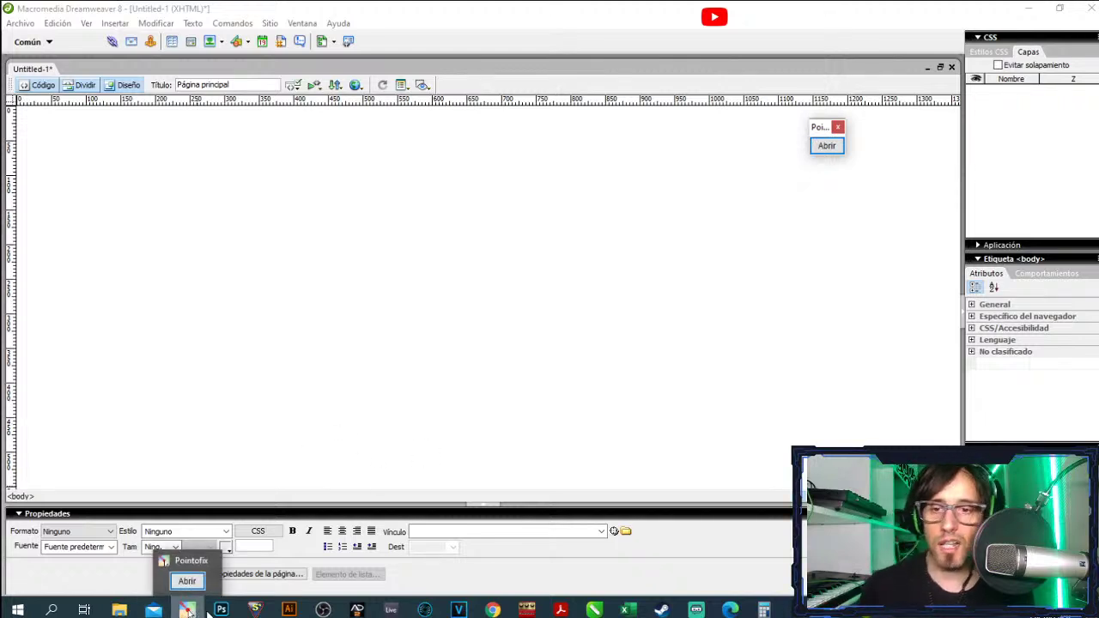
- Switch to Photoshop and open boton1.jpg from the desktop without applying color management
click(204, 610)
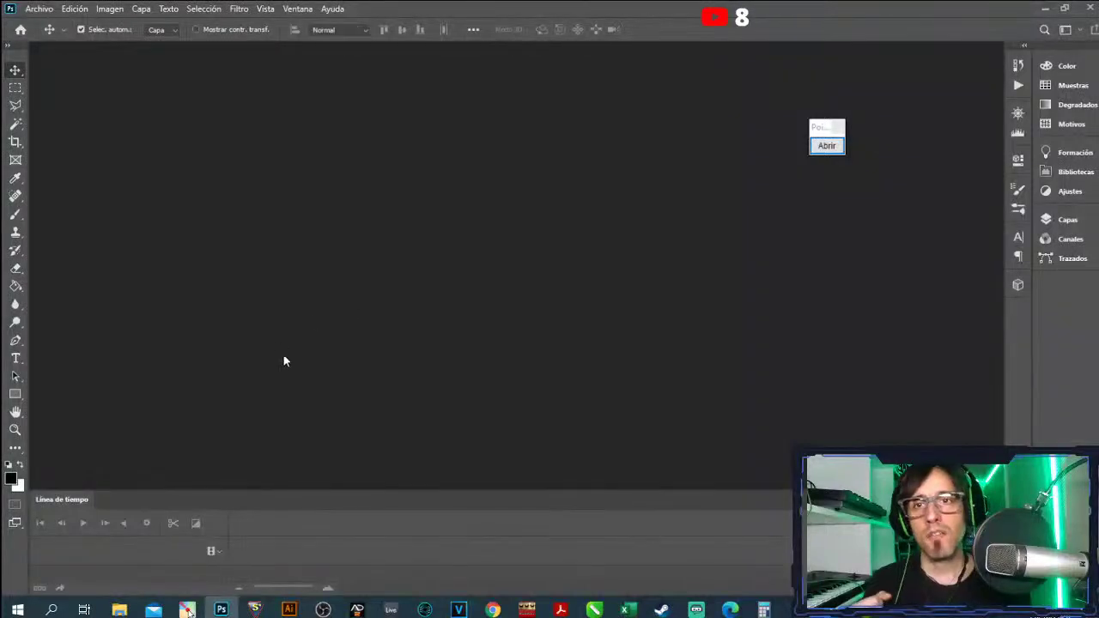
click(38, 9)
click(55, 38)
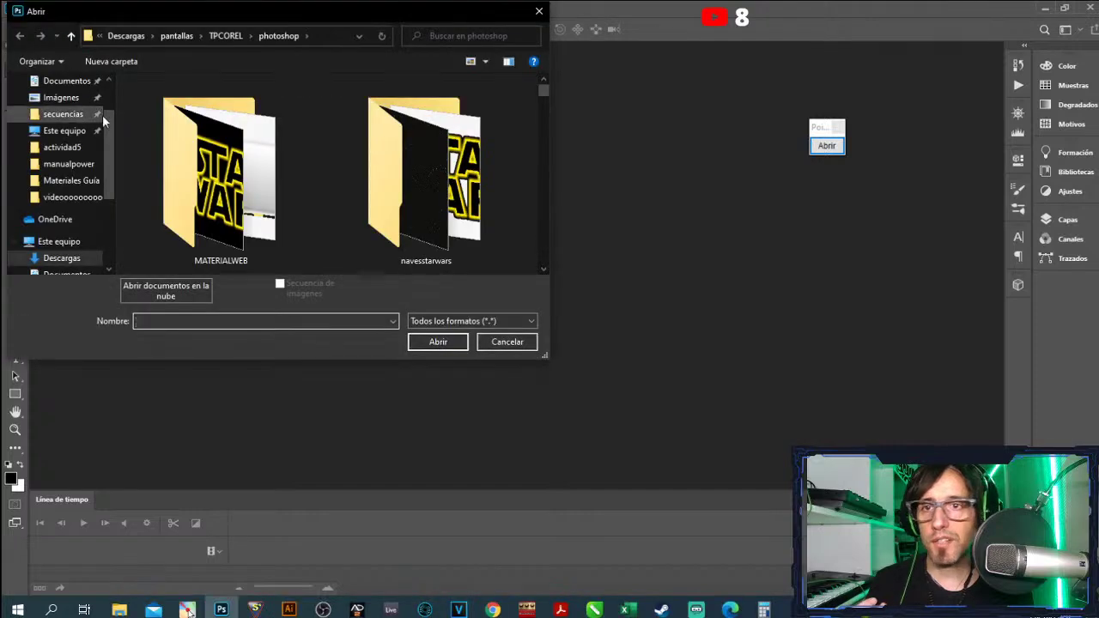
scroll(111, 150, up, 5)
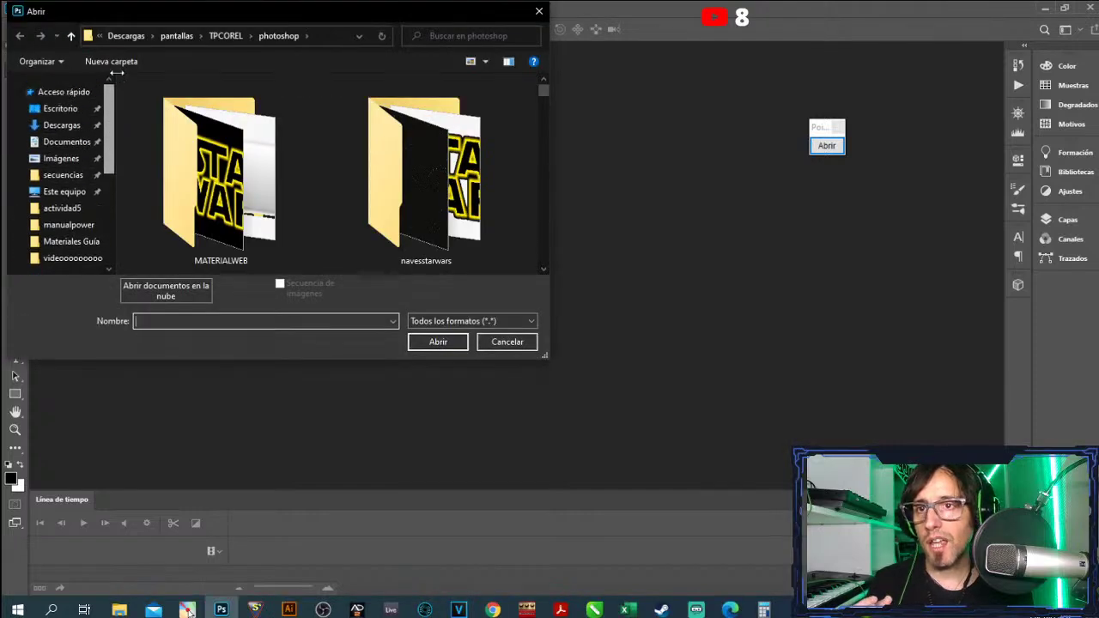
click(74, 109)
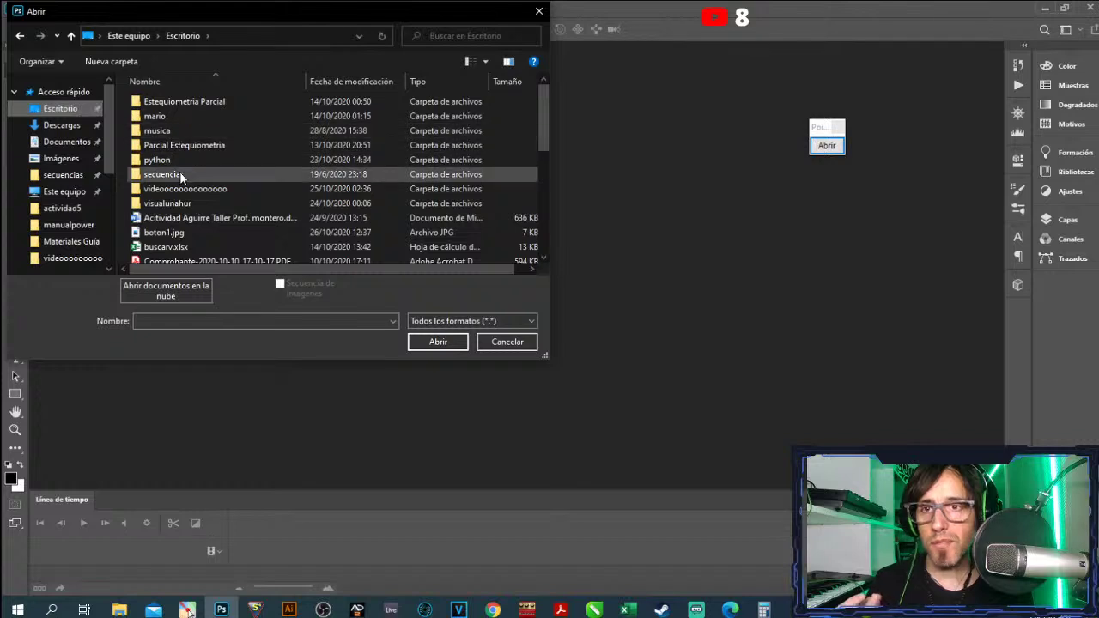
click(174, 233)
double_click(174, 233)
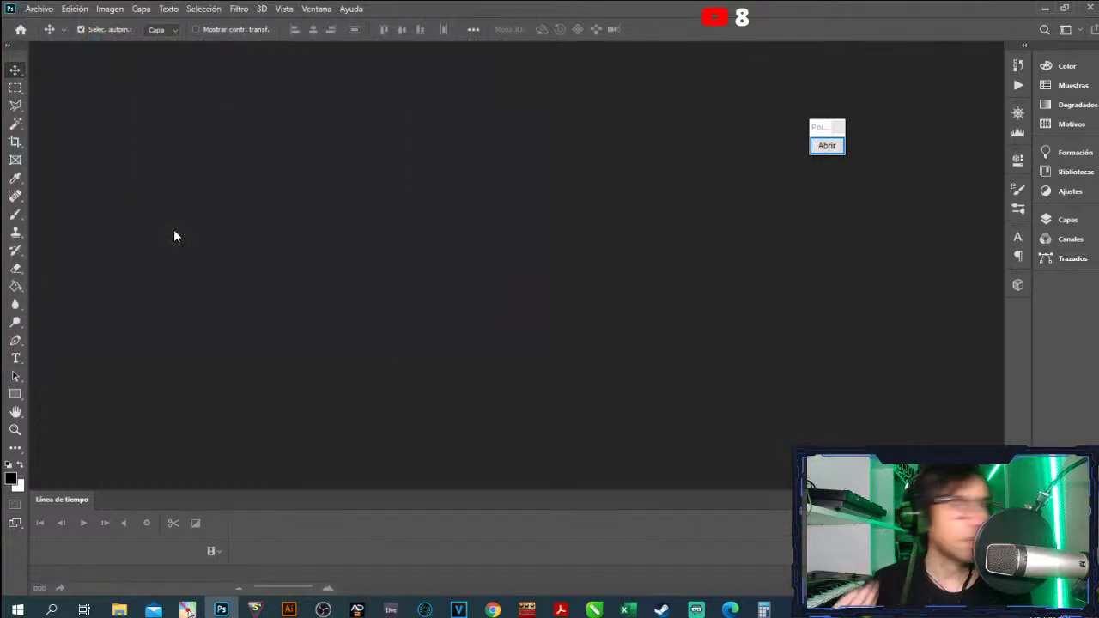
key(i)
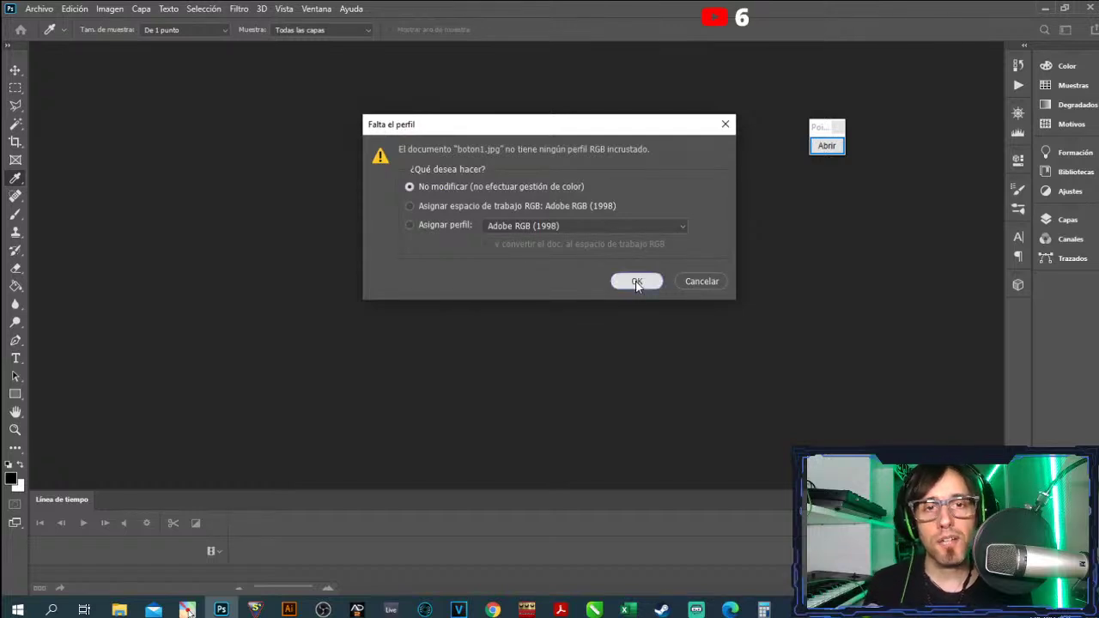
click(636, 281)
key(v)
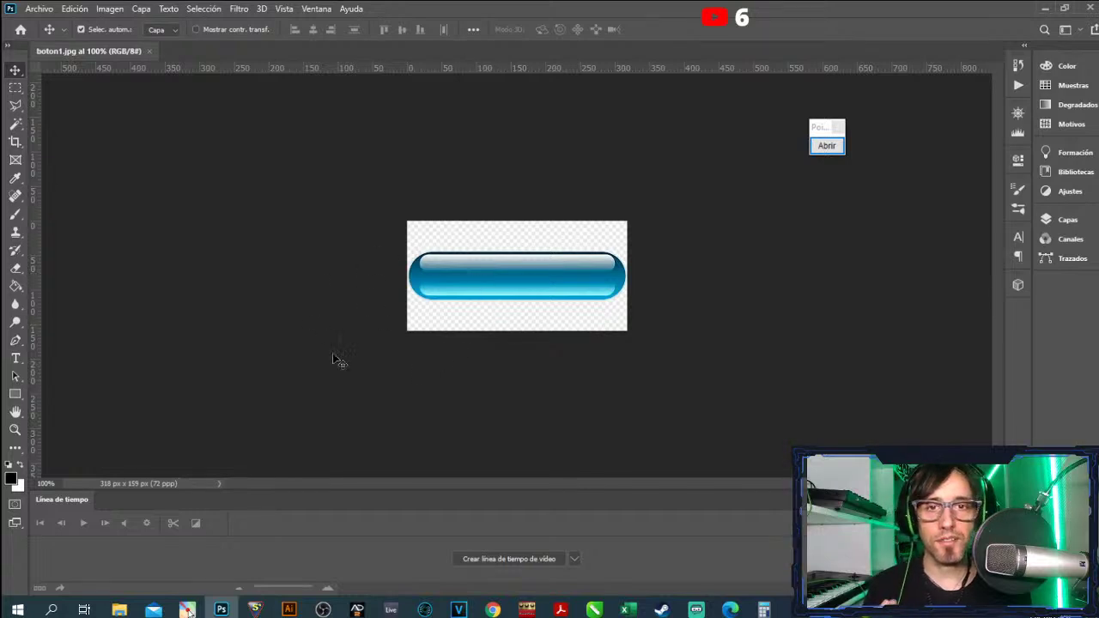
- Try a new white RGB document of 200 × 30 pixels at 72 pixels/inch, and close it
click(43, 10)
click(50, 23)
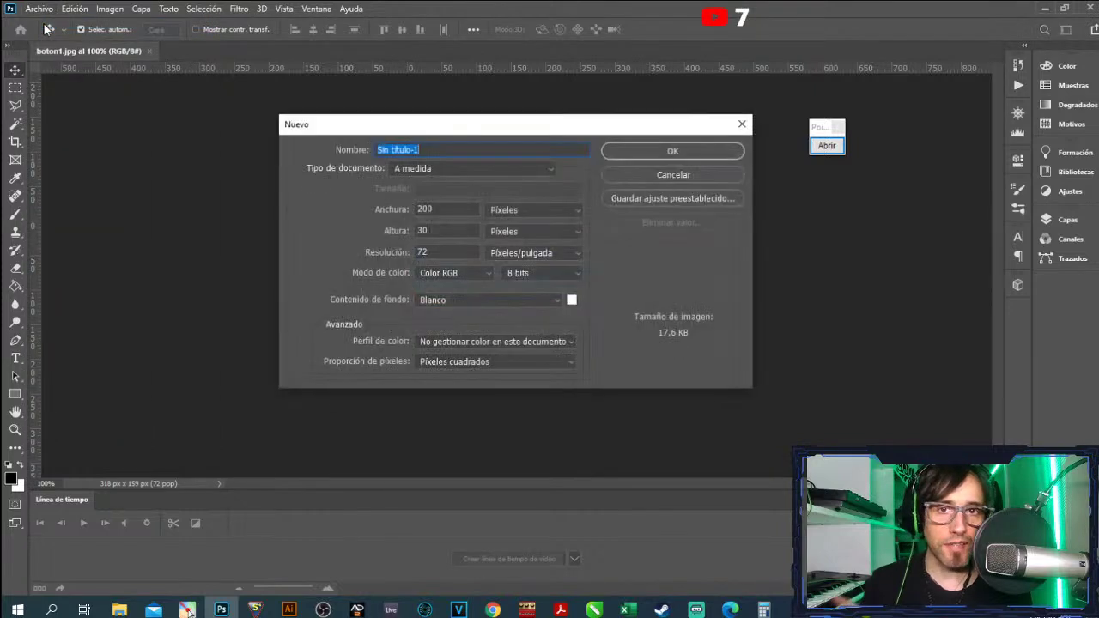
click(827, 146)
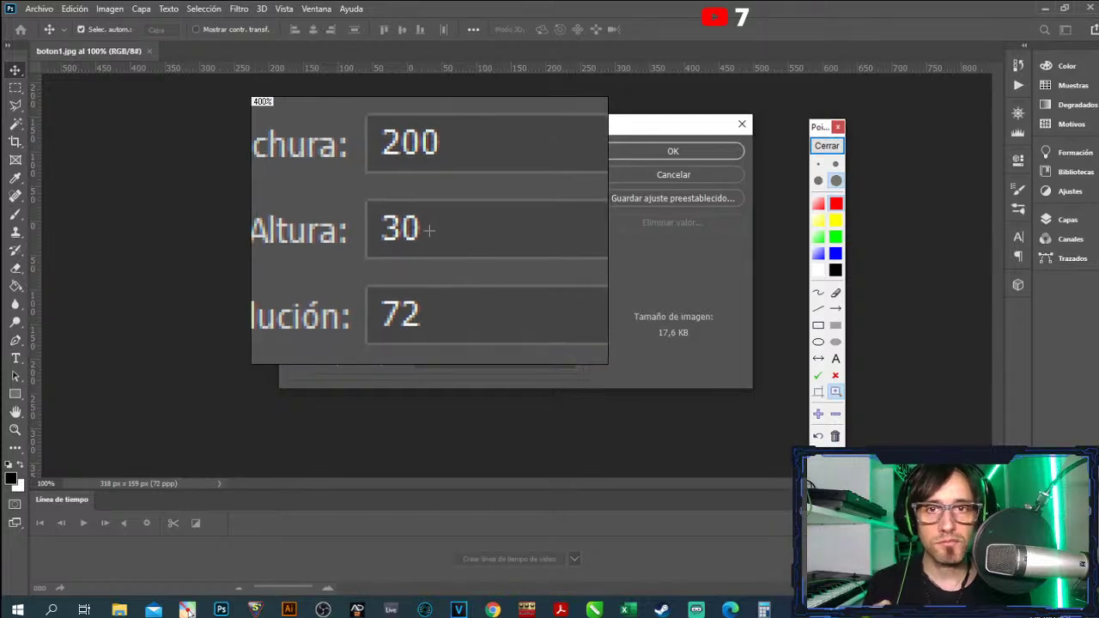
click(826, 146)
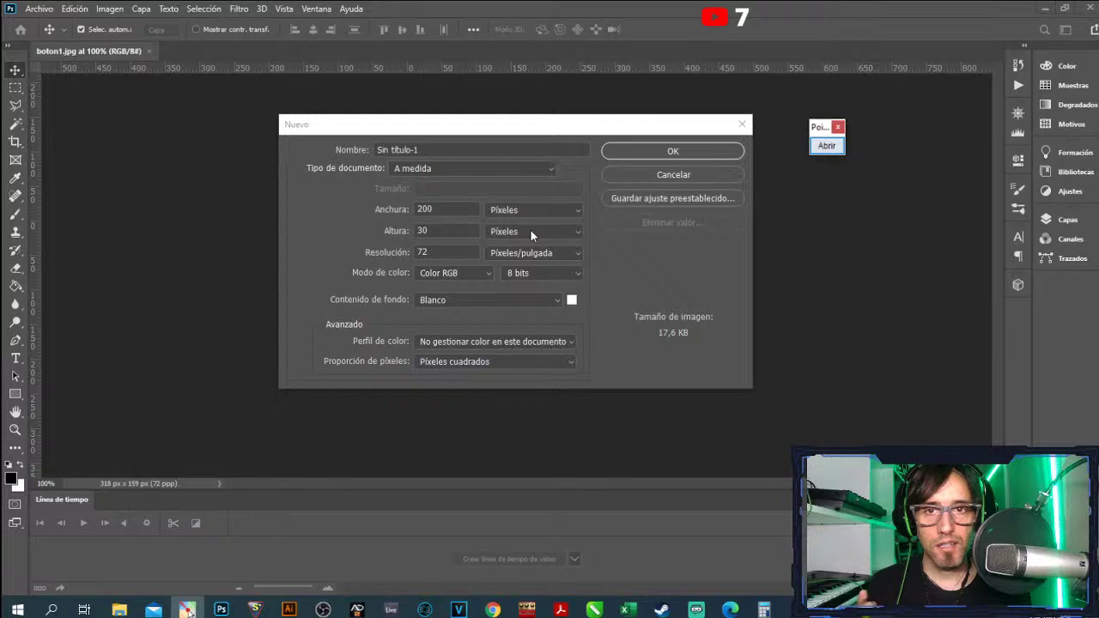
click(654, 150)
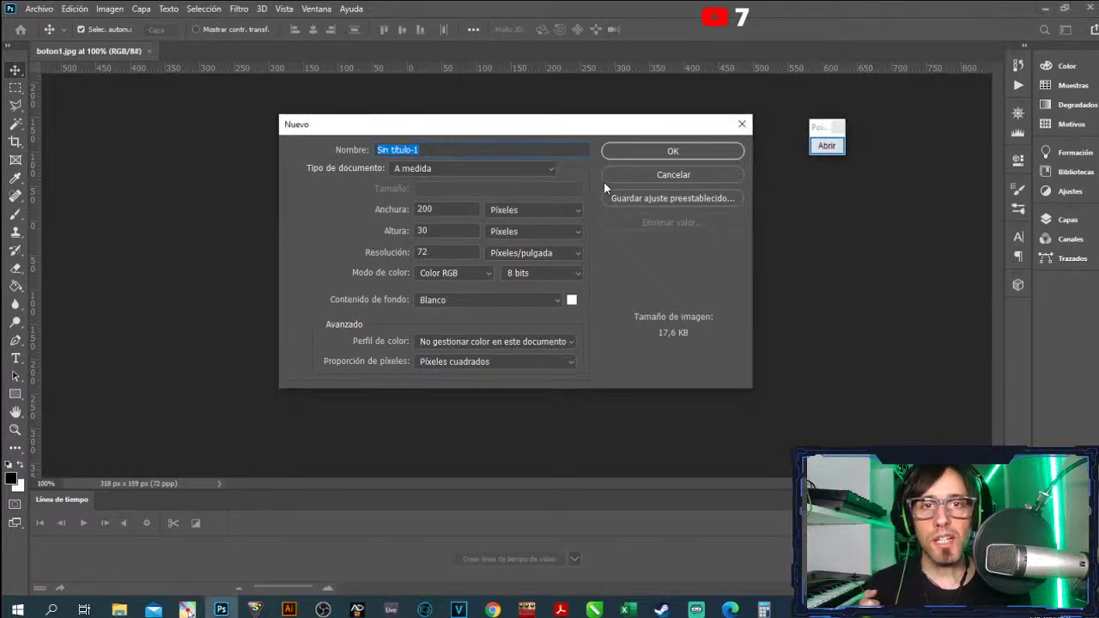
click(641, 152)
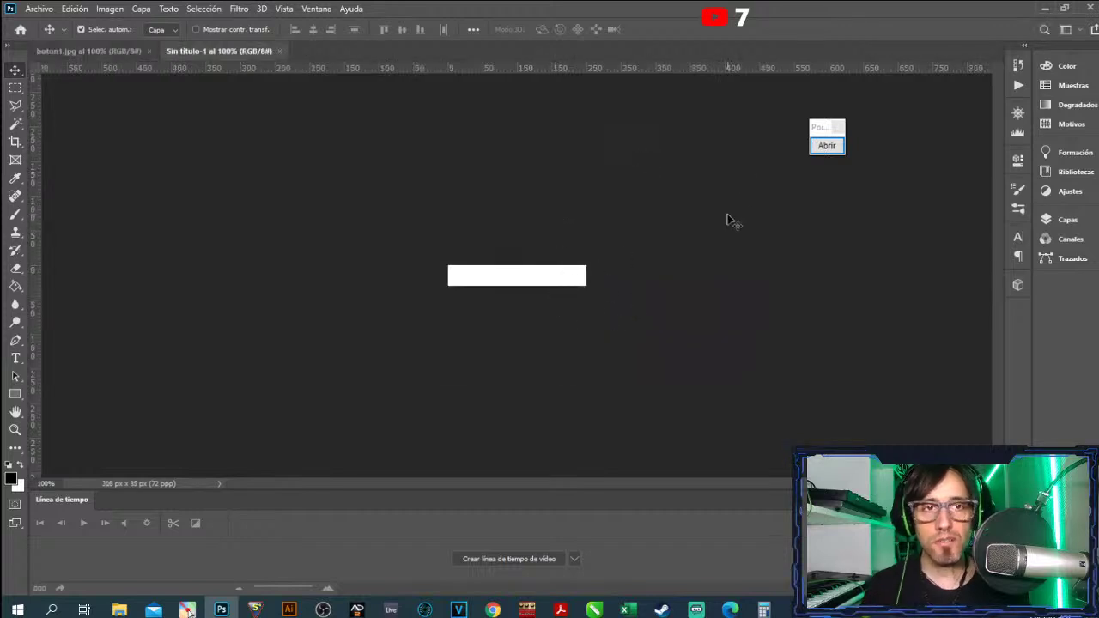
click(279, 52)
- Create a new white RGB document 200 pixels wide and 40 pixels high at 72 pixels/inch
click(38, 8)
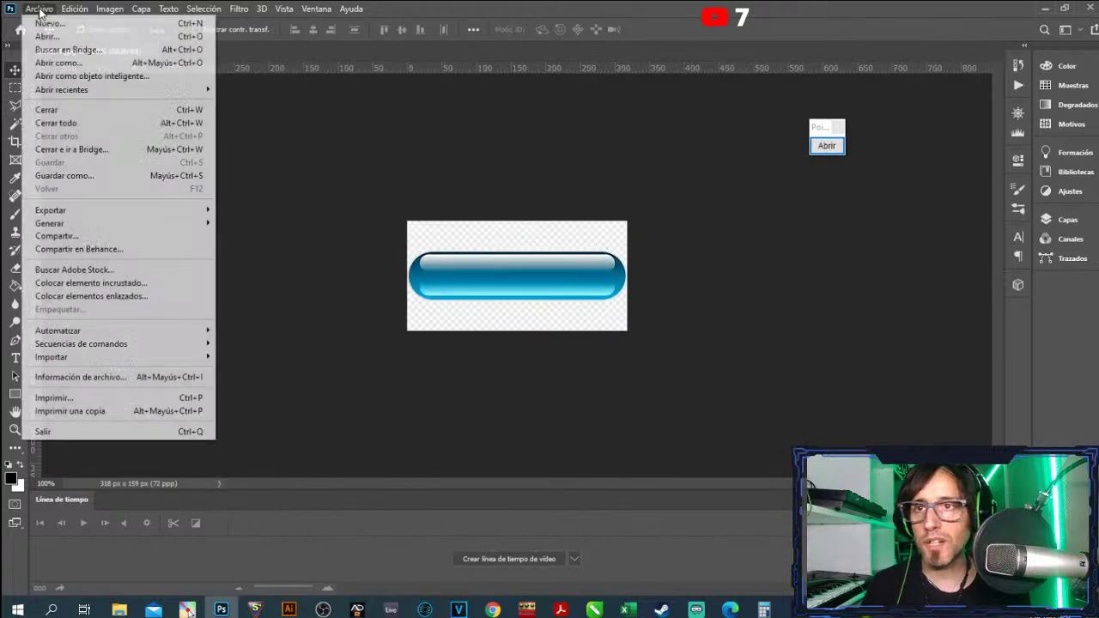
click(50, 23)
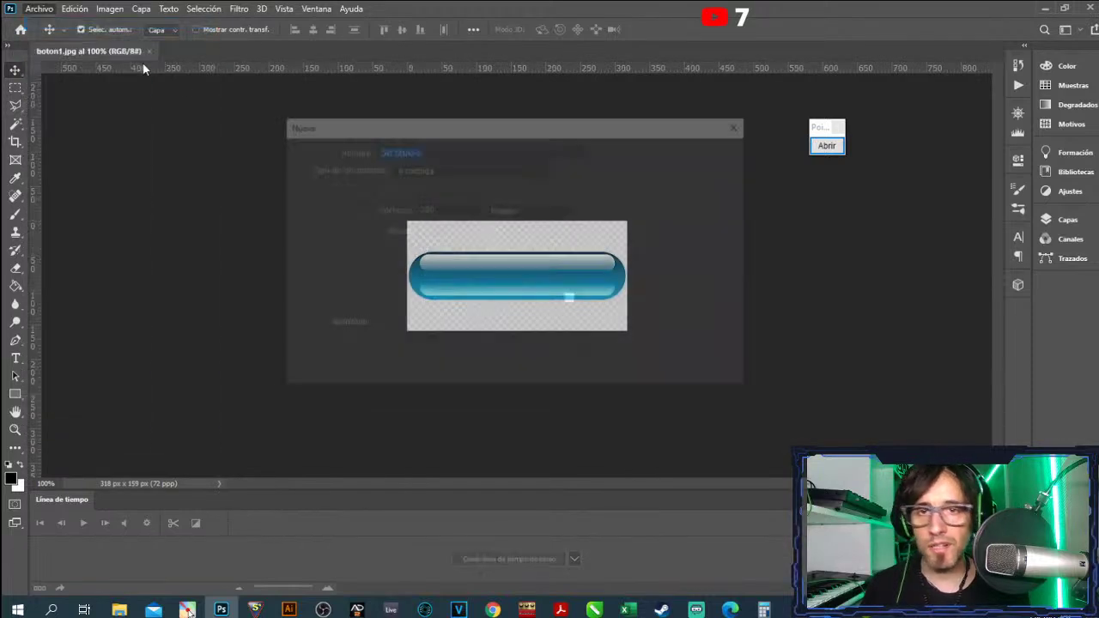
drag(431, 234, 415, 237)
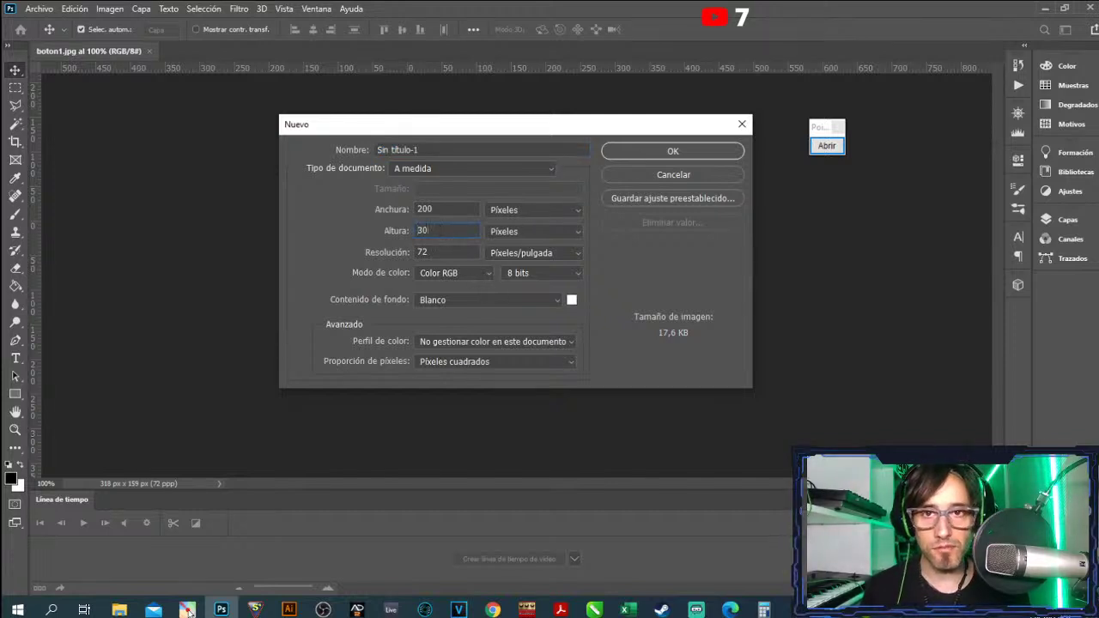
click(403, 235)
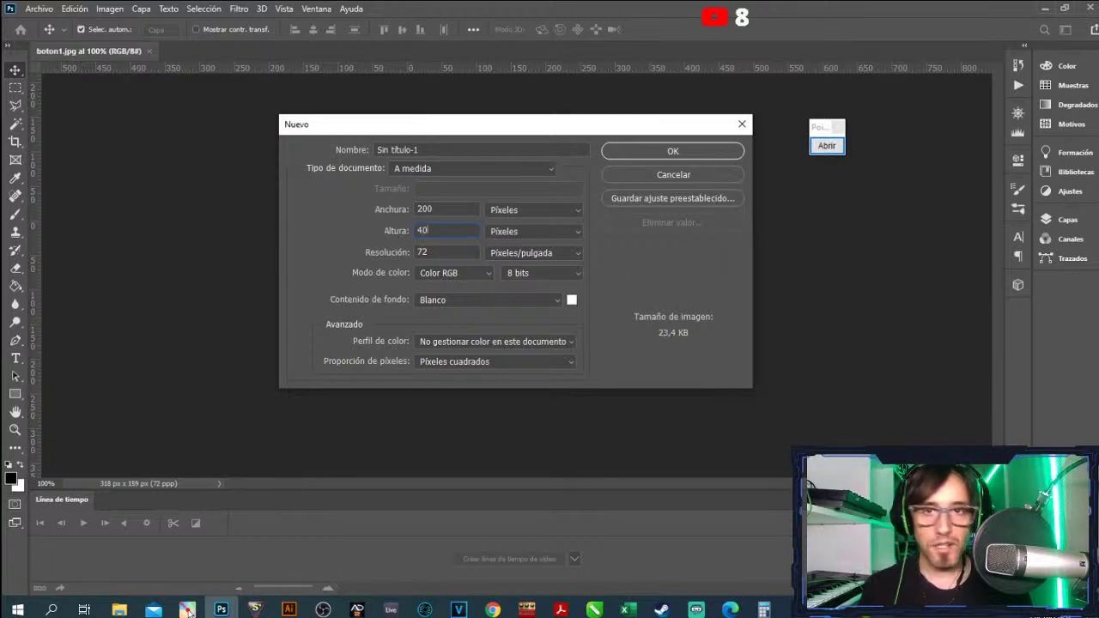
text(40)
click(653, 151)
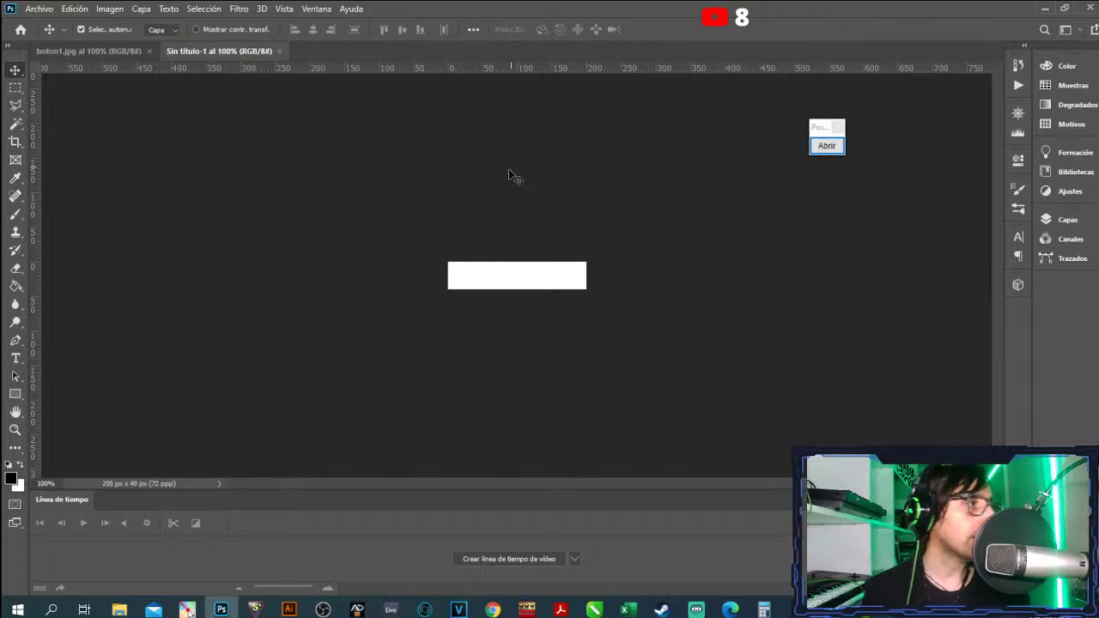
- In boton1.jpg, convert the Fondo background to a layer and delete the checkered area above the button, selected with the Magic Wand at tolerance 20
click(98, 54)
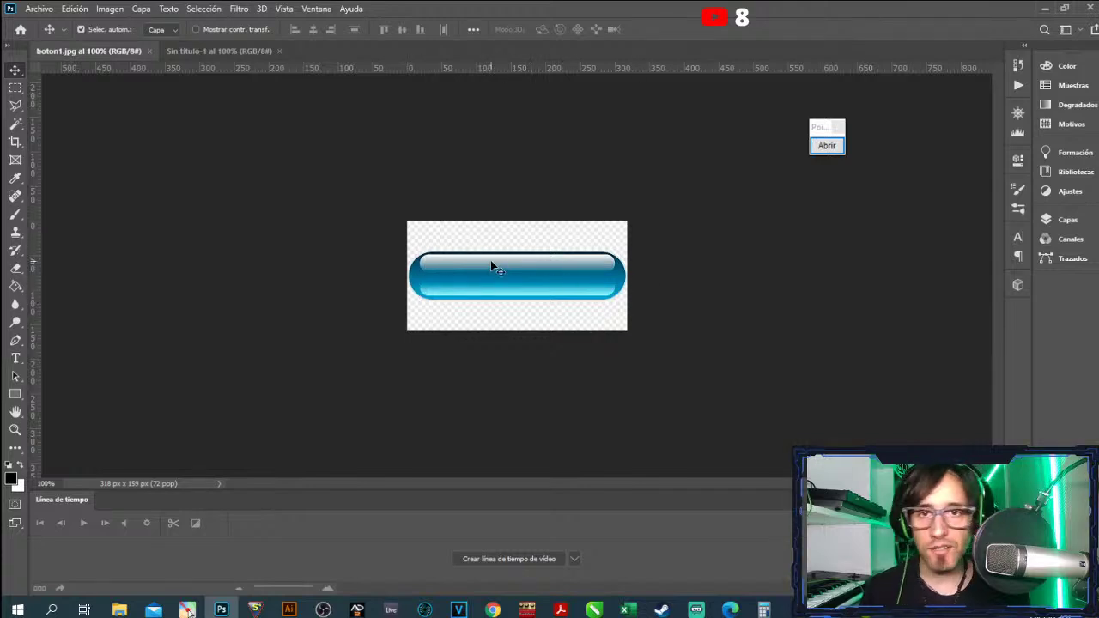
click(1018, 112)
click(980, 195)
click(980, 195)
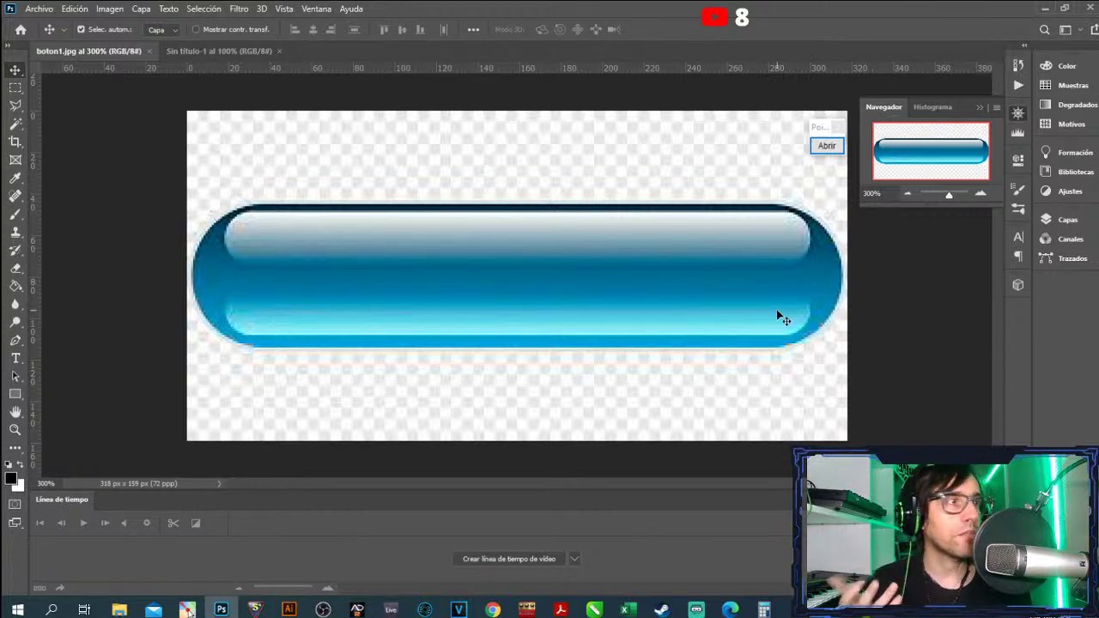
click(15, 124)
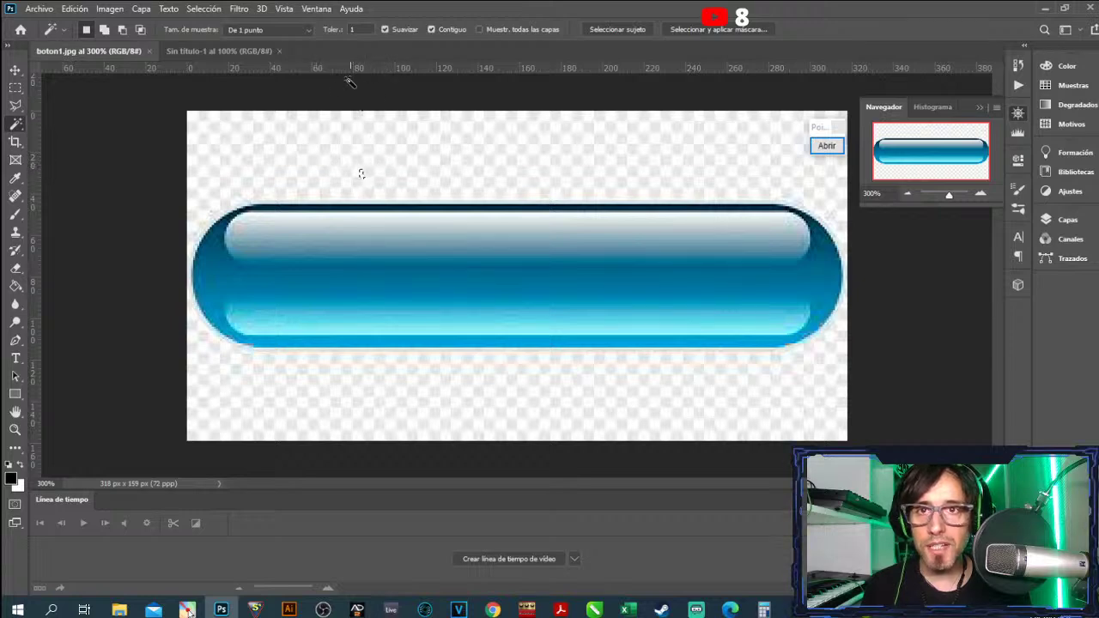
text(20)
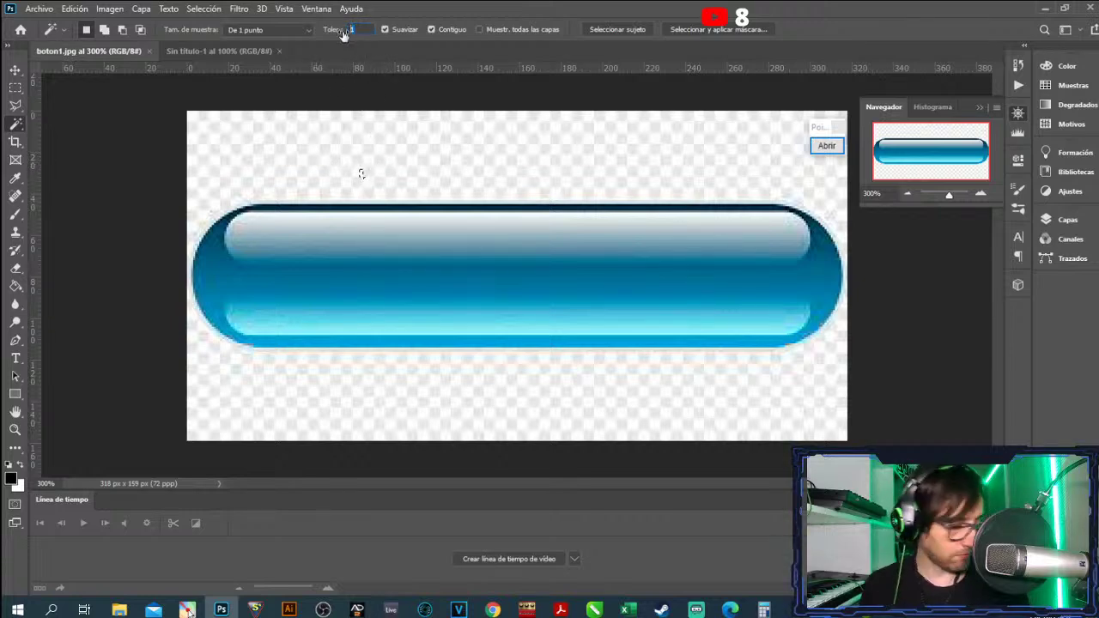
click(431, 171)
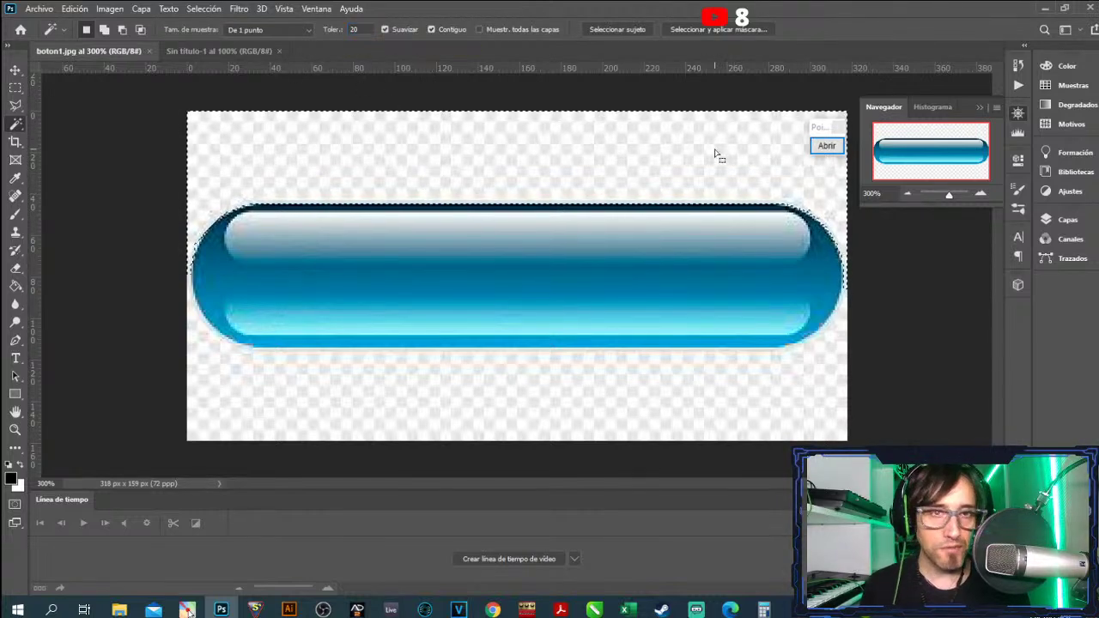
click(1077, 223)
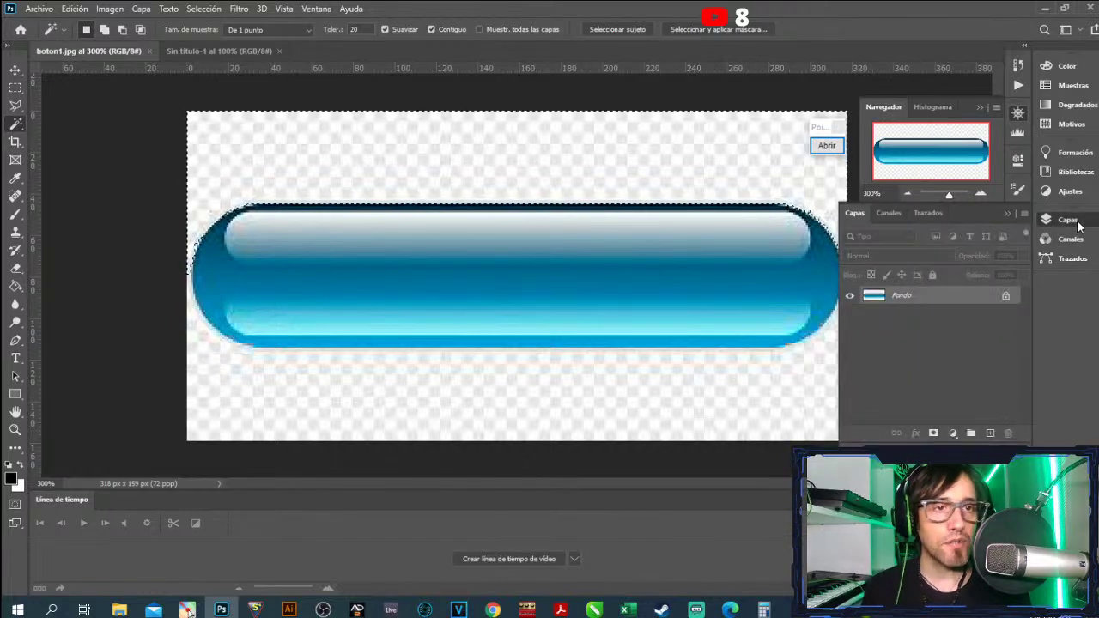
double_click(906, 297)
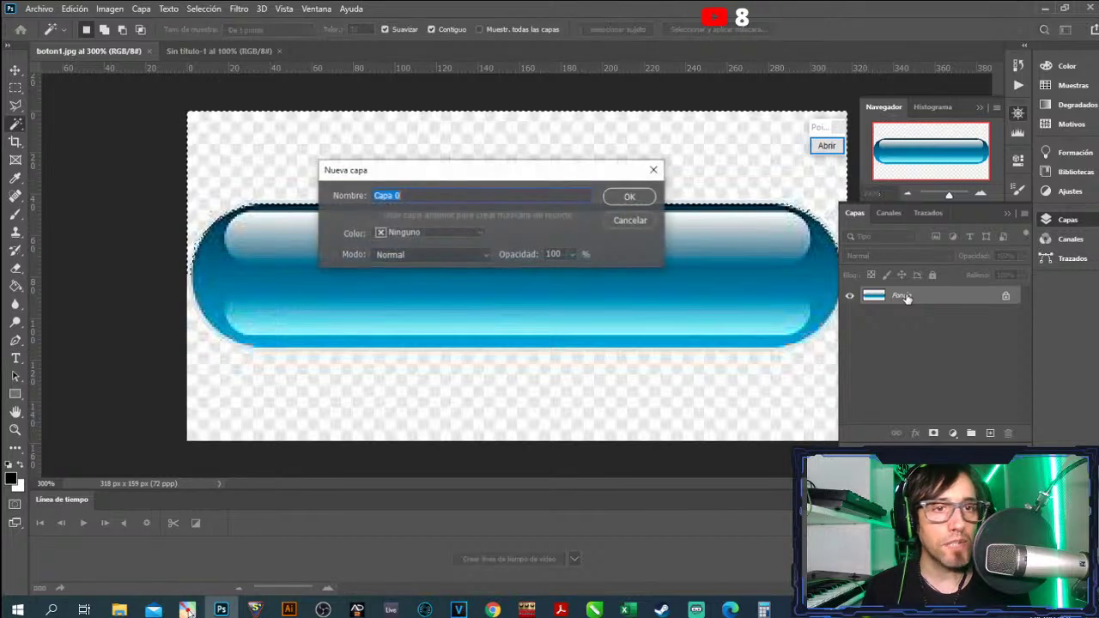
click(626, 198)
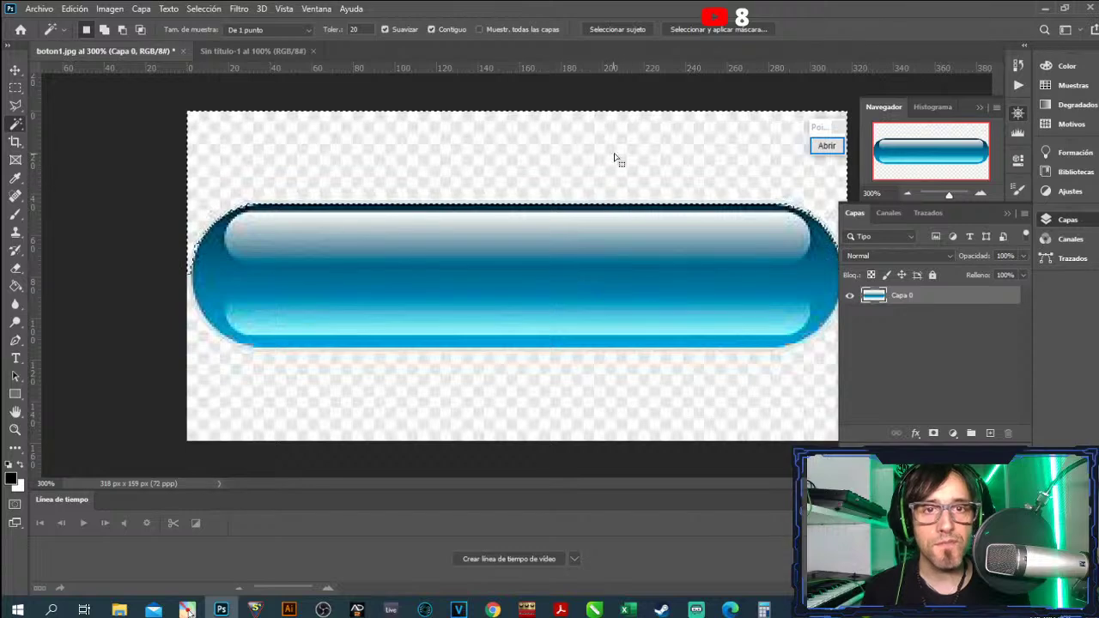
key(Delete)
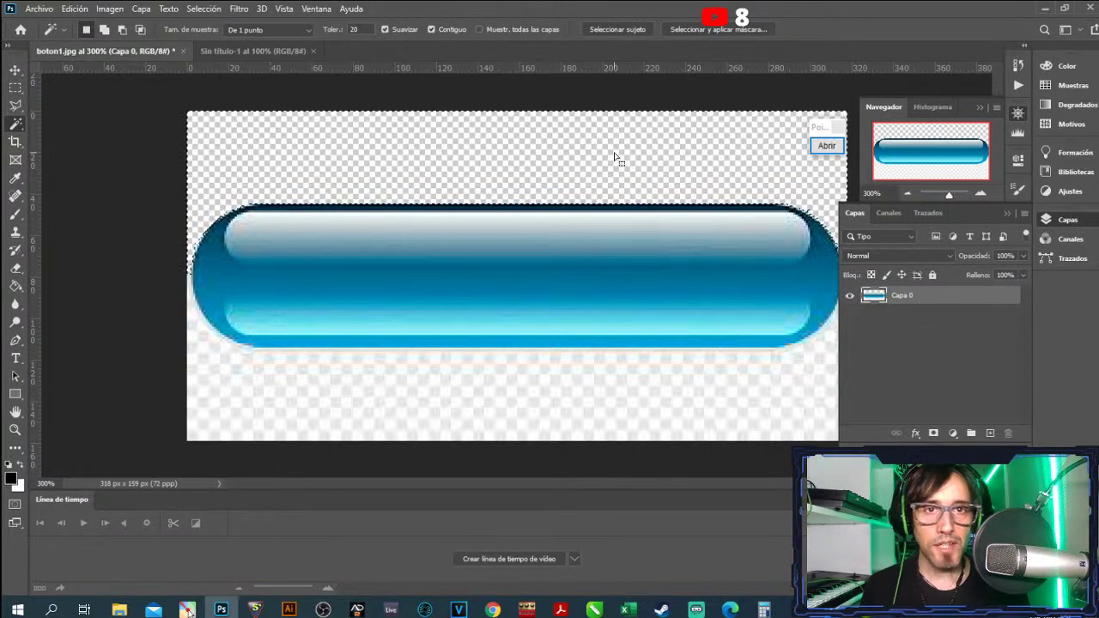
- Delete the checkered area below the button using the Magic Wand at tolerance 20, and clear the selection
click(640, 392)
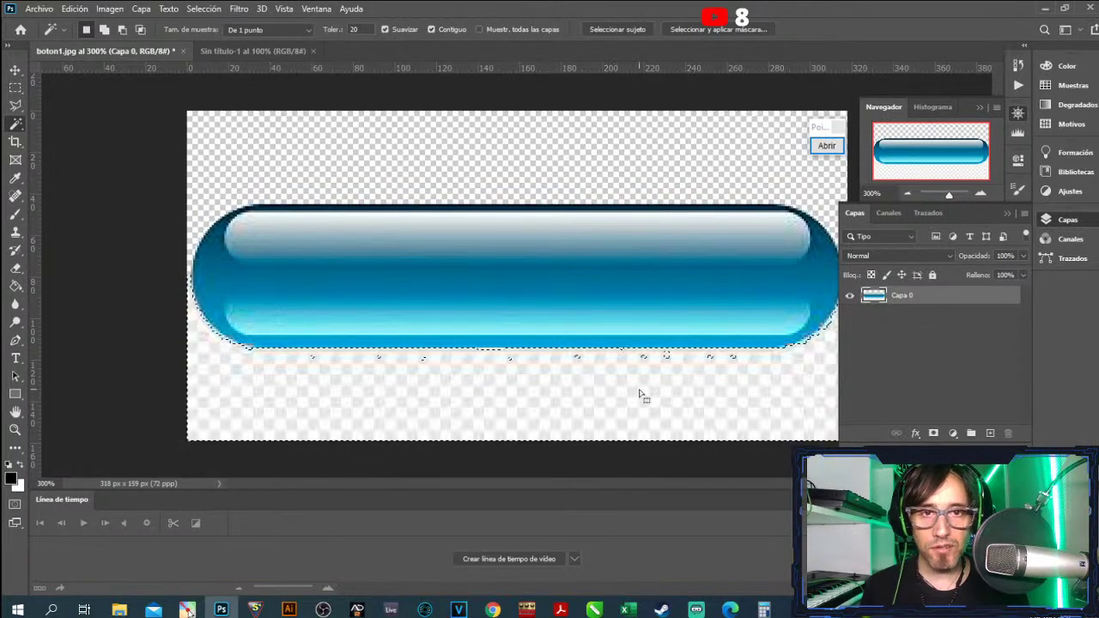
key(Delete)
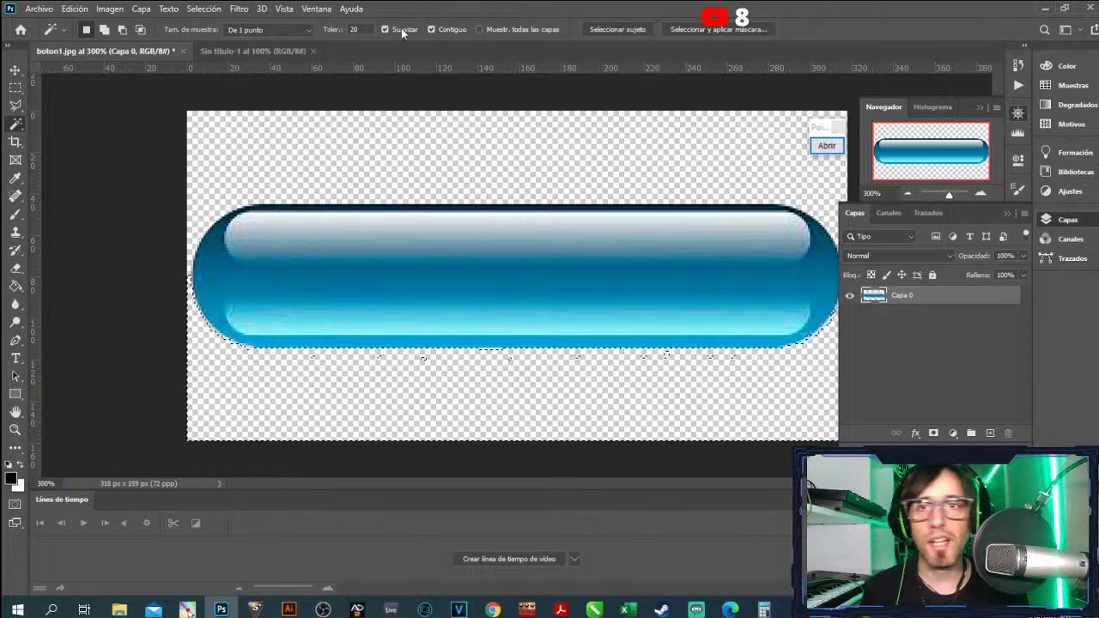
click(239, 9)
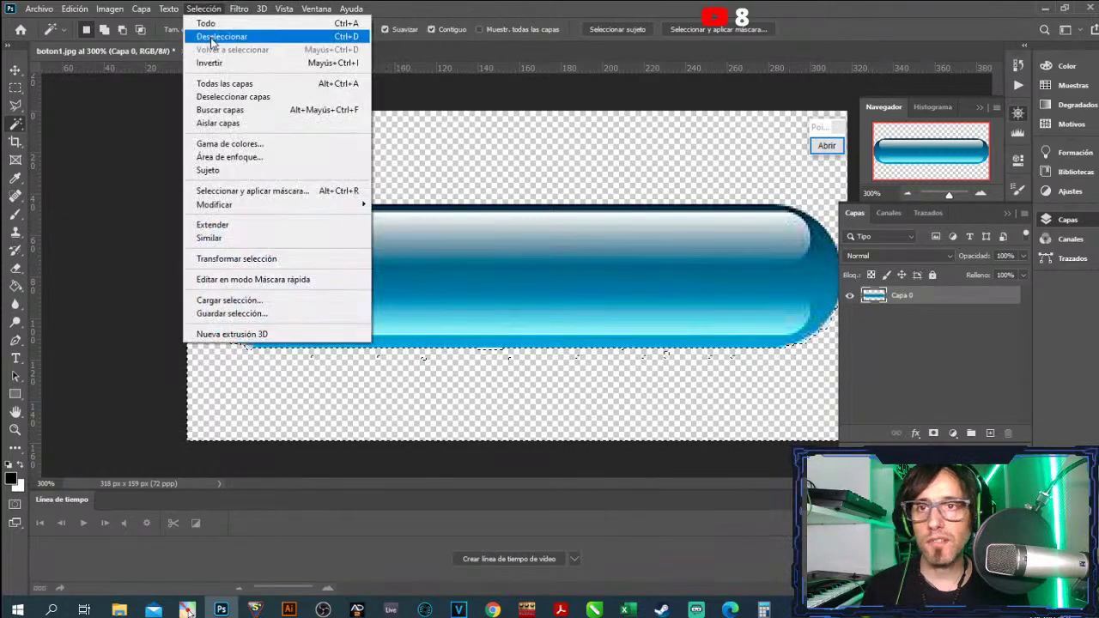
click(212, 37)
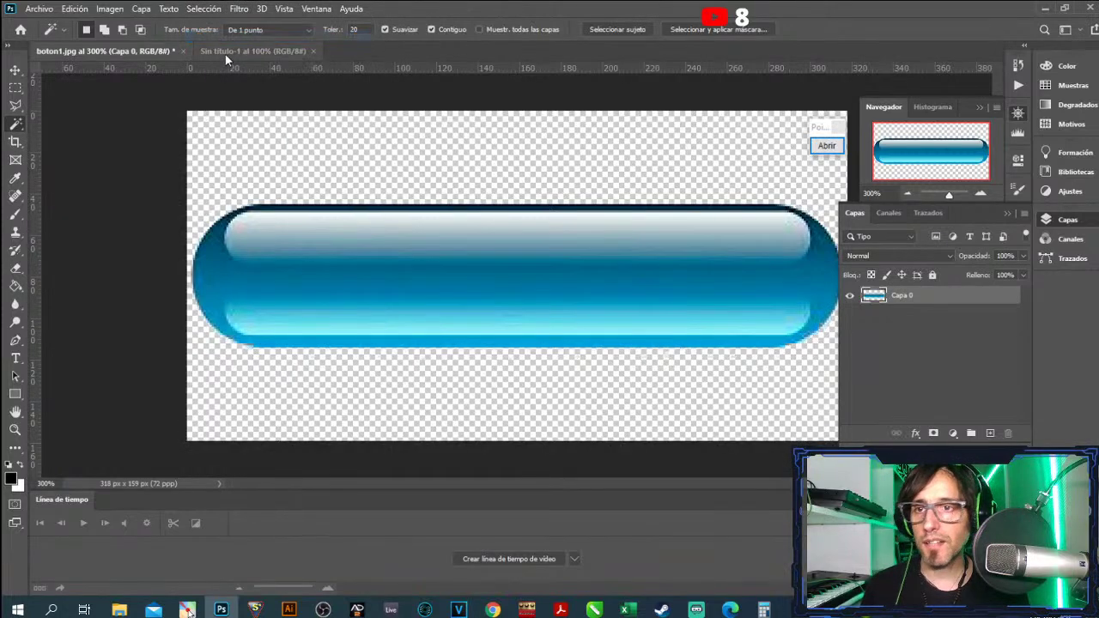
- Copy the cut-out button layer from boton1.jpg into the 200 × 40 pixel document
click(13, 272)
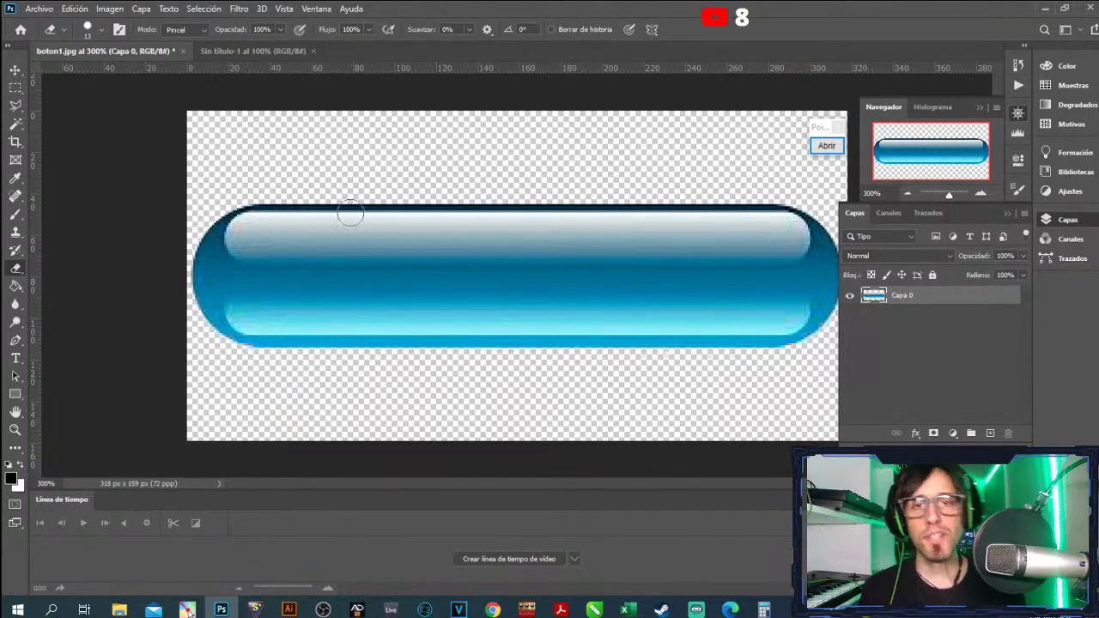
click(909, 194)
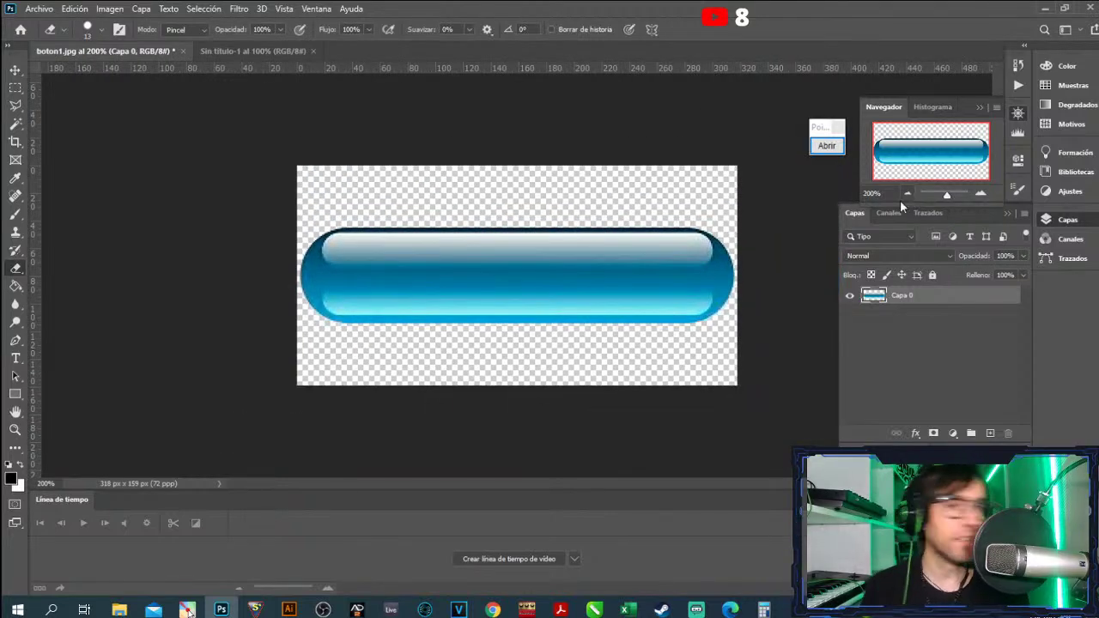
right_click(908, 300)
click(933, 298)
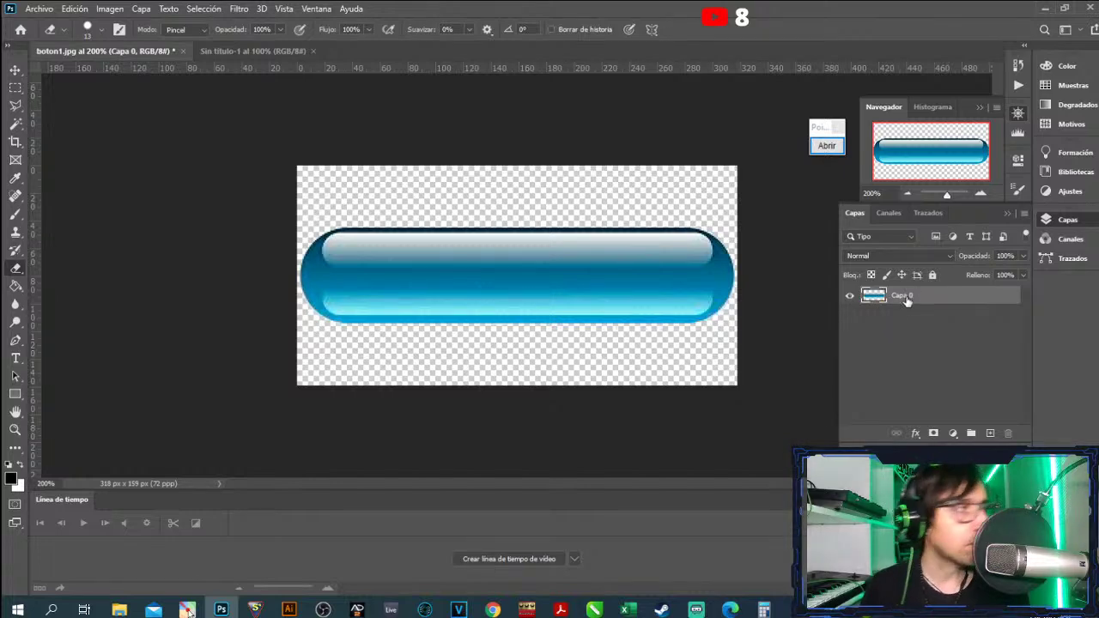
click(226, 55)
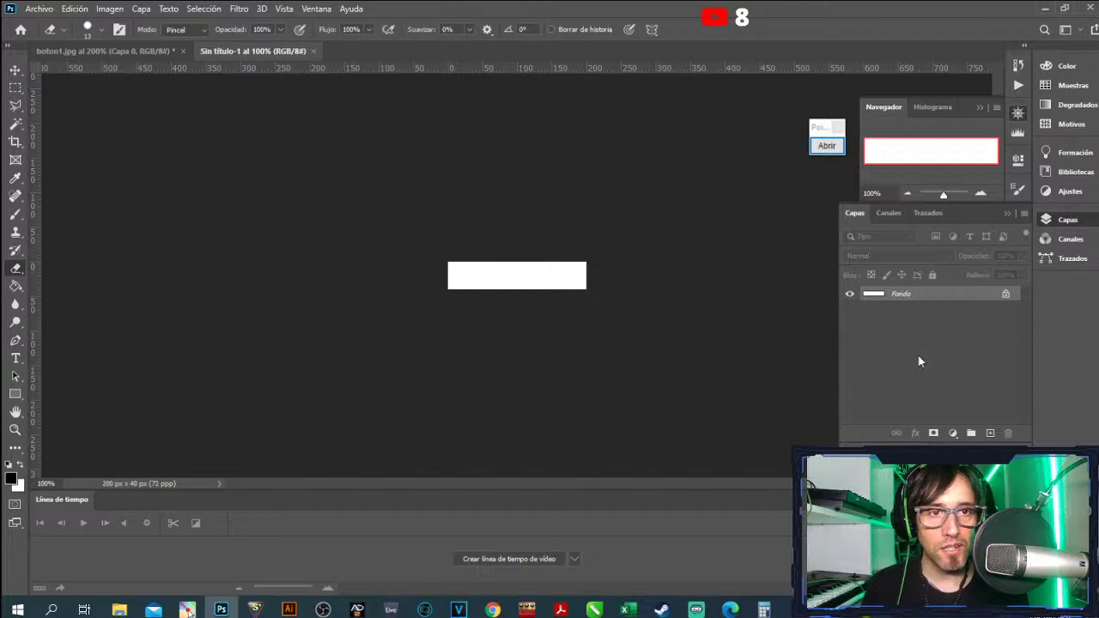
key(ctrl+v)
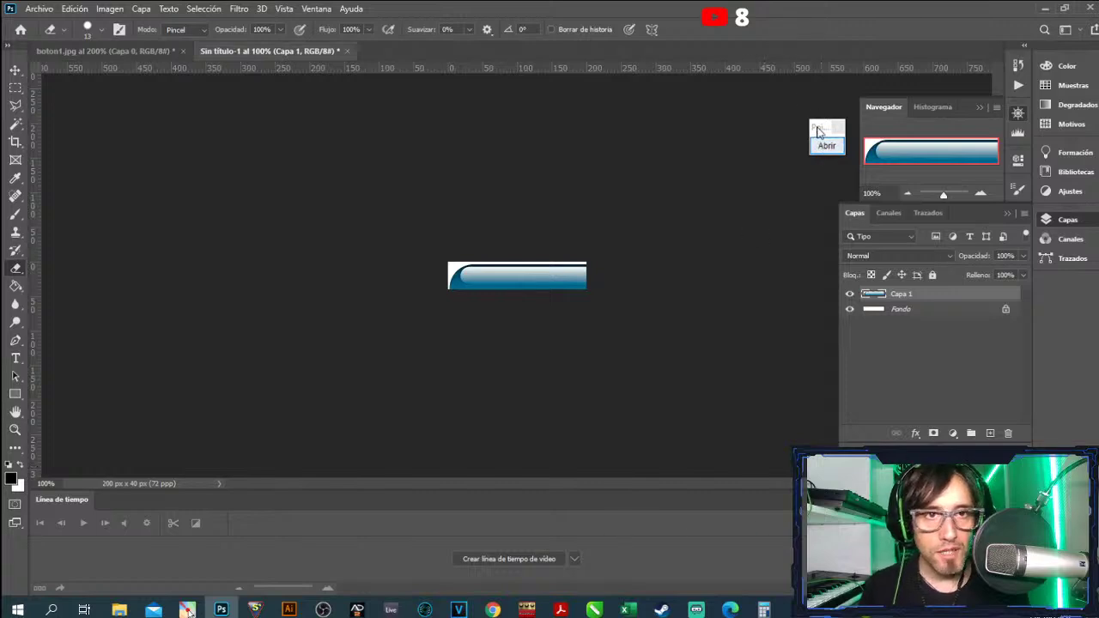
drag(818, 130, 692, 129)
click(700, 142)
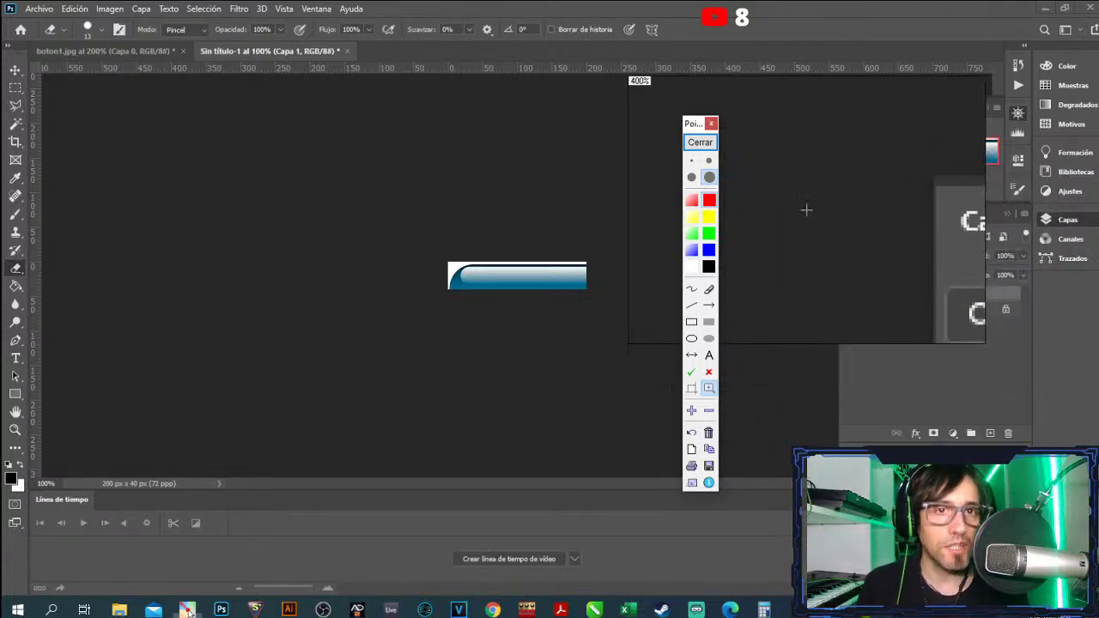
click(700, 142)
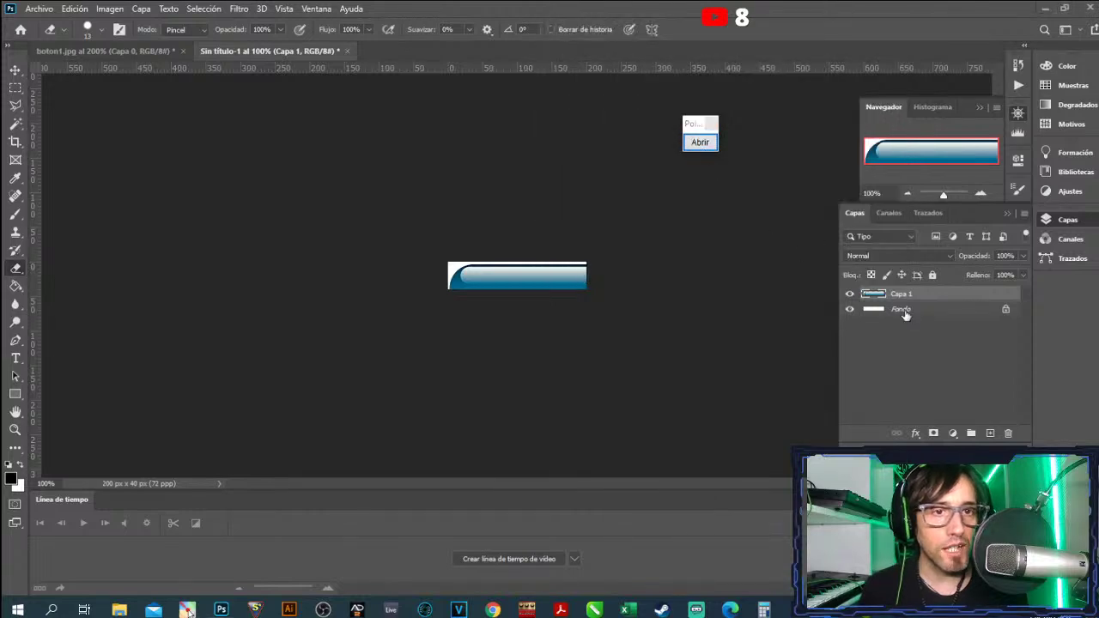
- Delete the white Fondo layer, keeping the pasted button layer Capa 1
click(1008, 433)
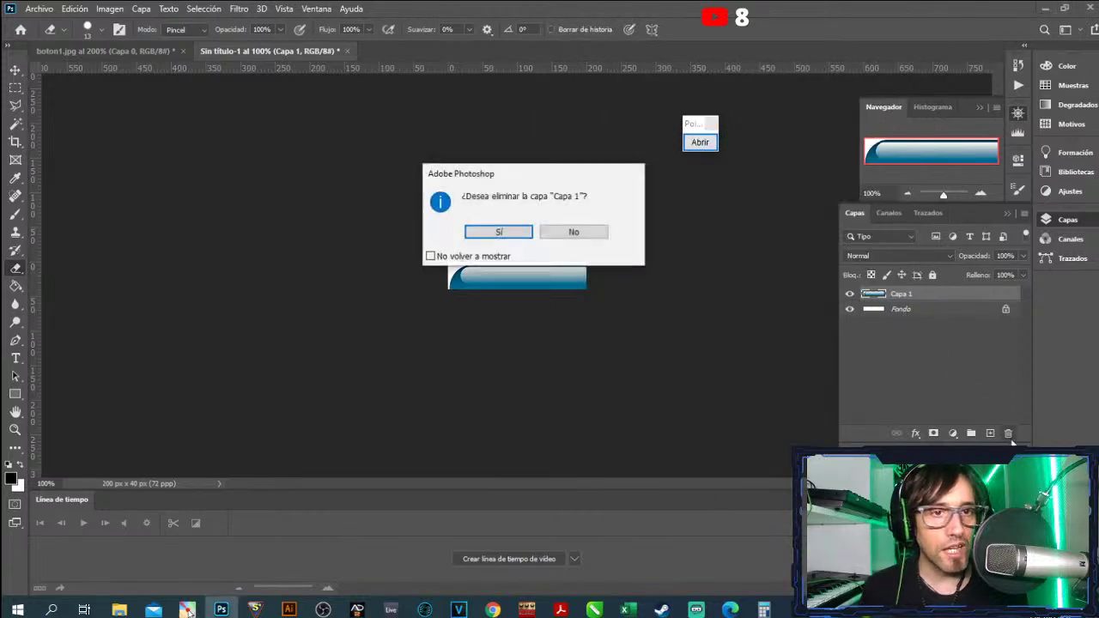
click(589, 238)
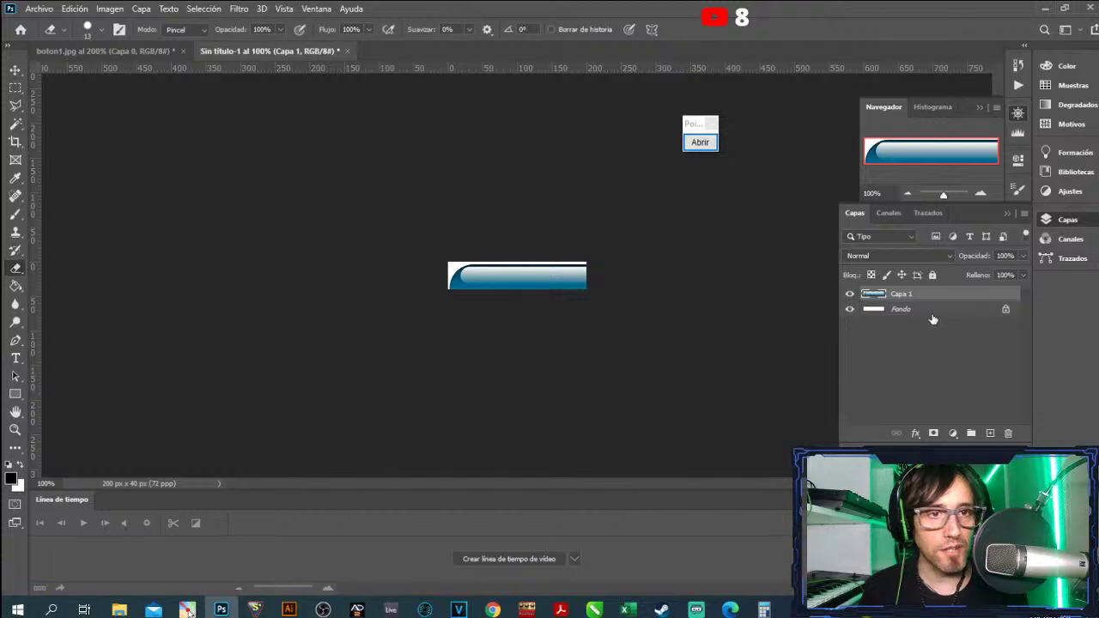
click(931, 311)
click(1008, 432)
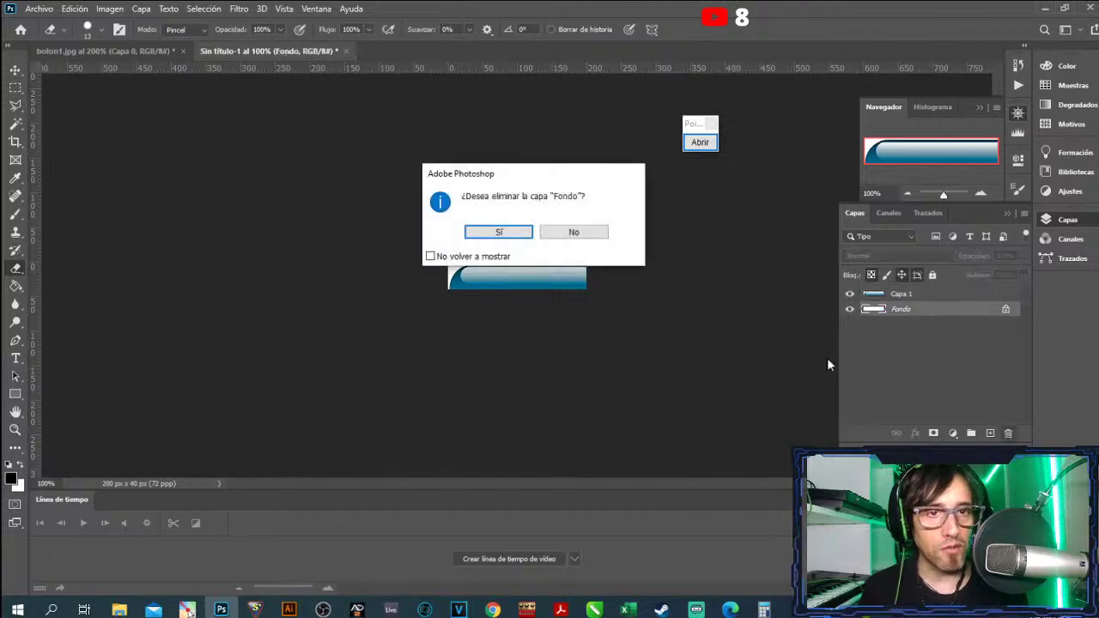
click(519, 234)
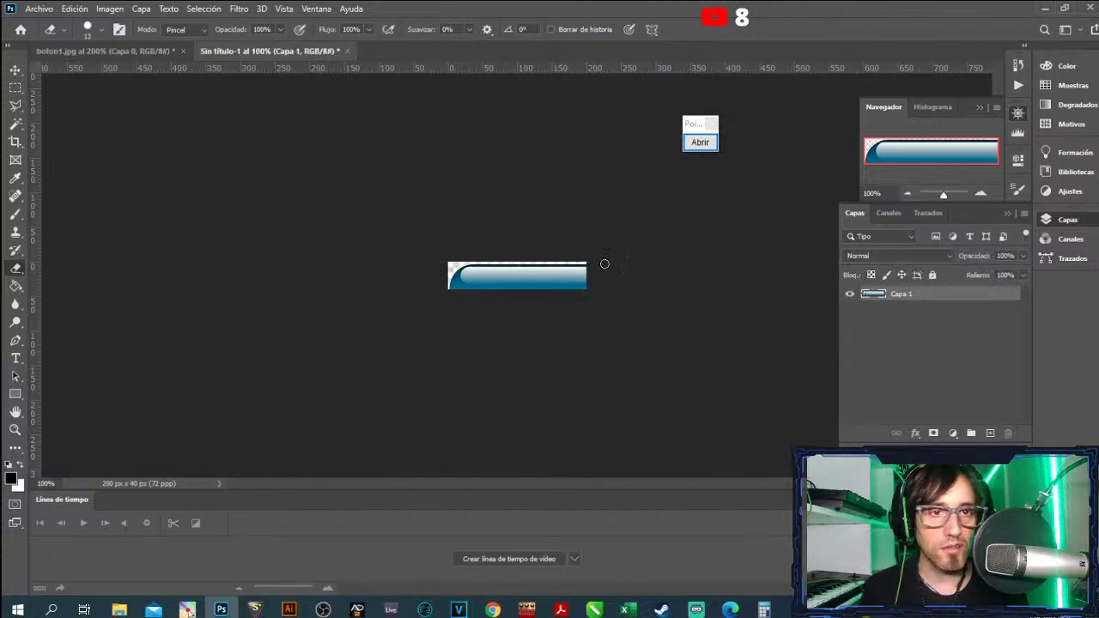
click(700, 142)
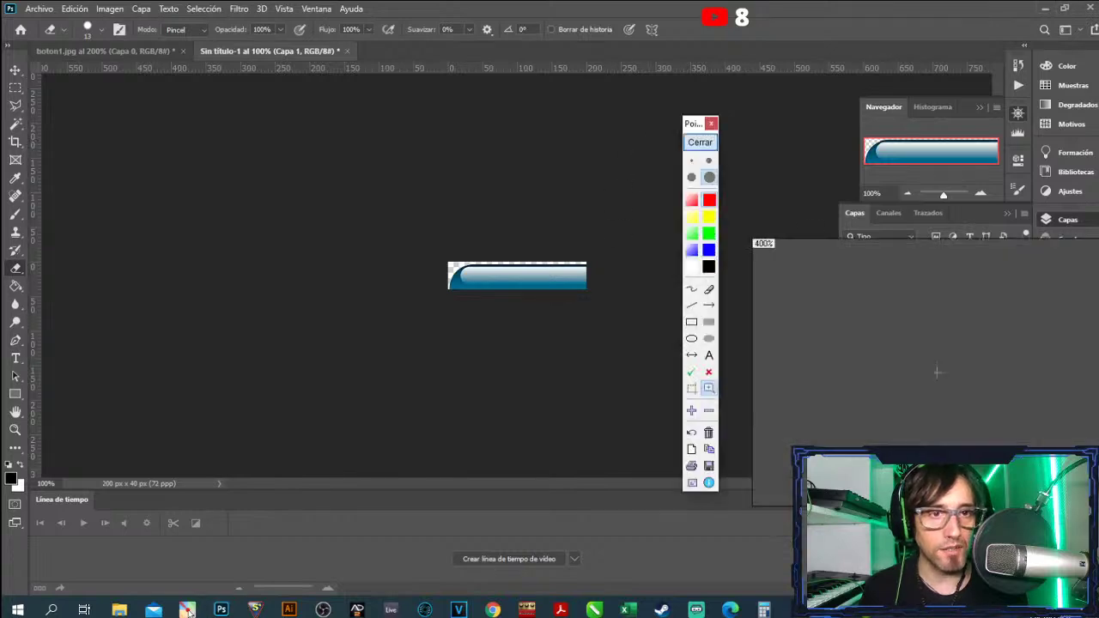
click(700, 141)
click(699, 141)
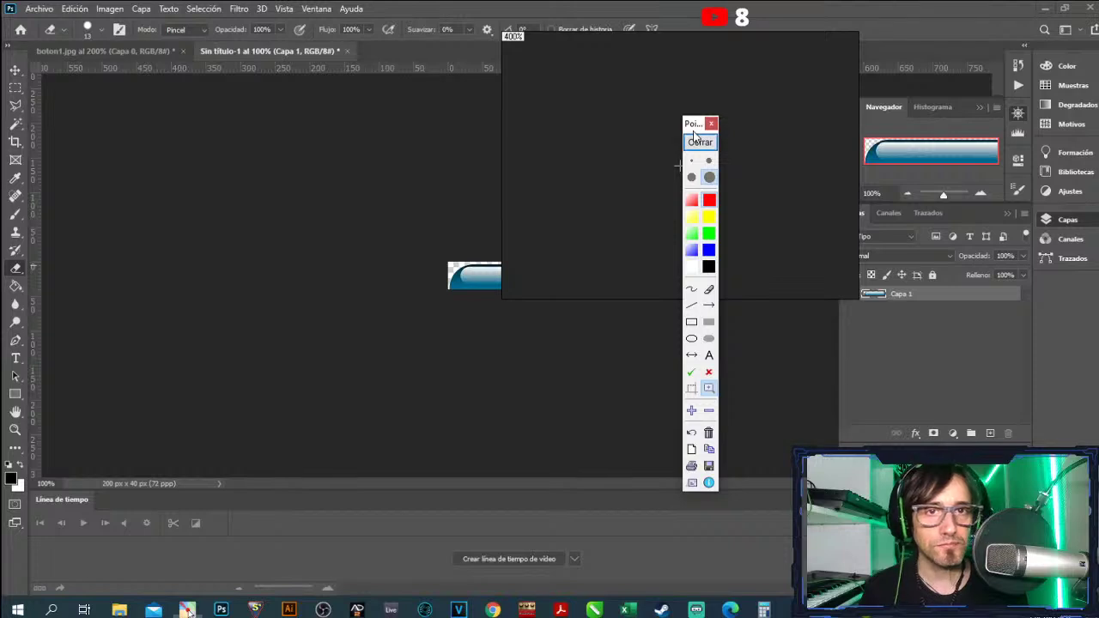
click(699, 140)
- Scale the Capa 1 button to about 60.4% width and 48.7% height, and centre it on the canvas at X 100, Y 29.5 px
click(901, 294)
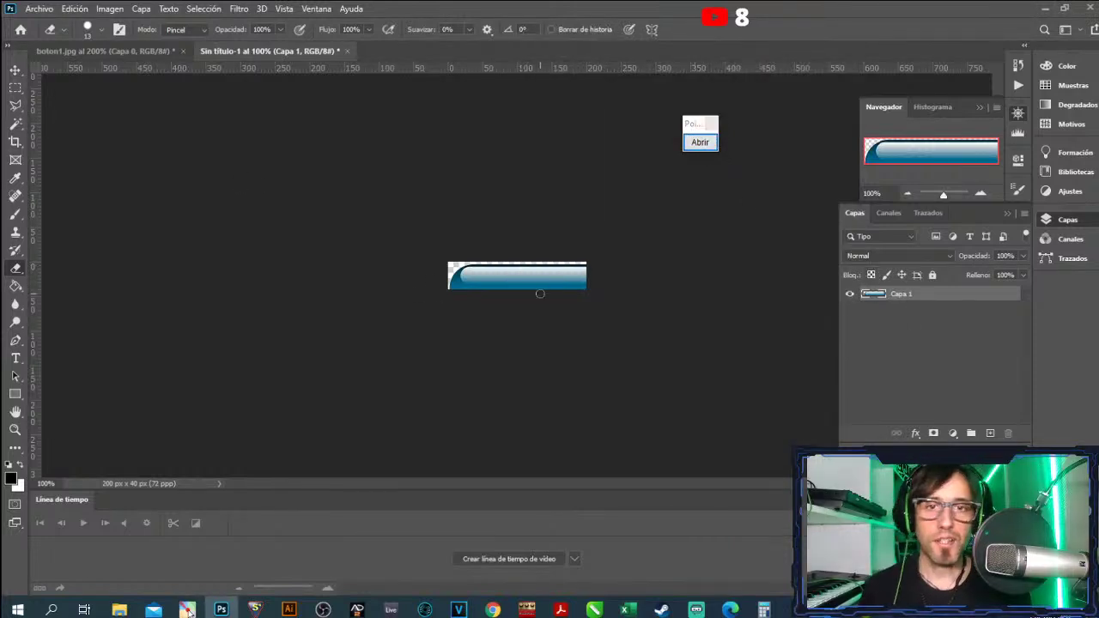
click(14, 69)
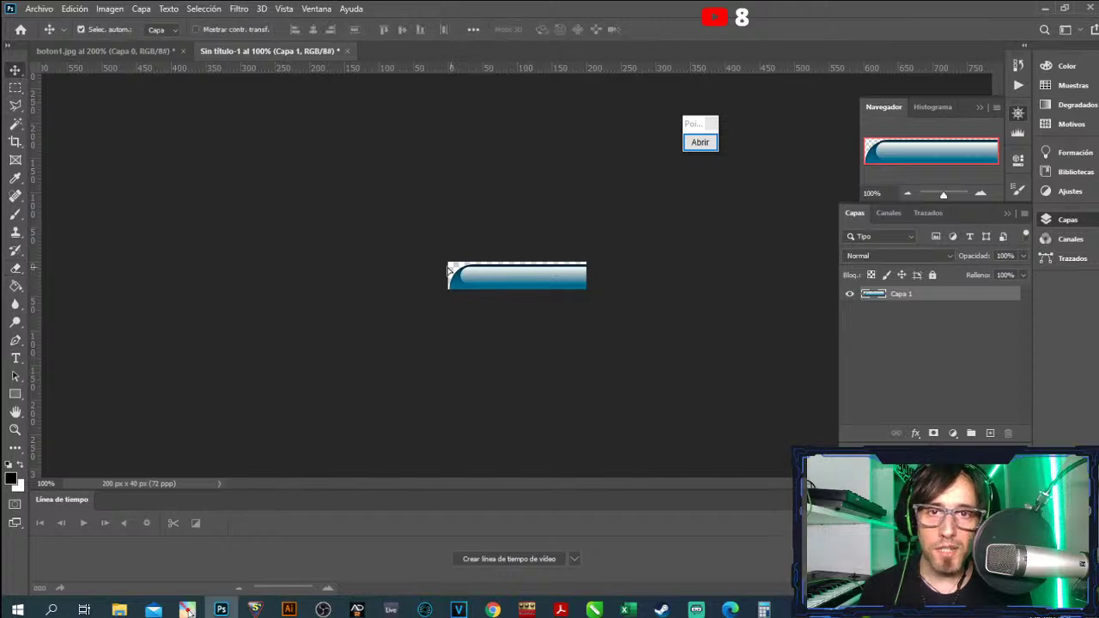
mouse_move(507, 289)
mouse_down()
mouse_move(497, 284)
mouse_move(504, 288)
mouse_up()
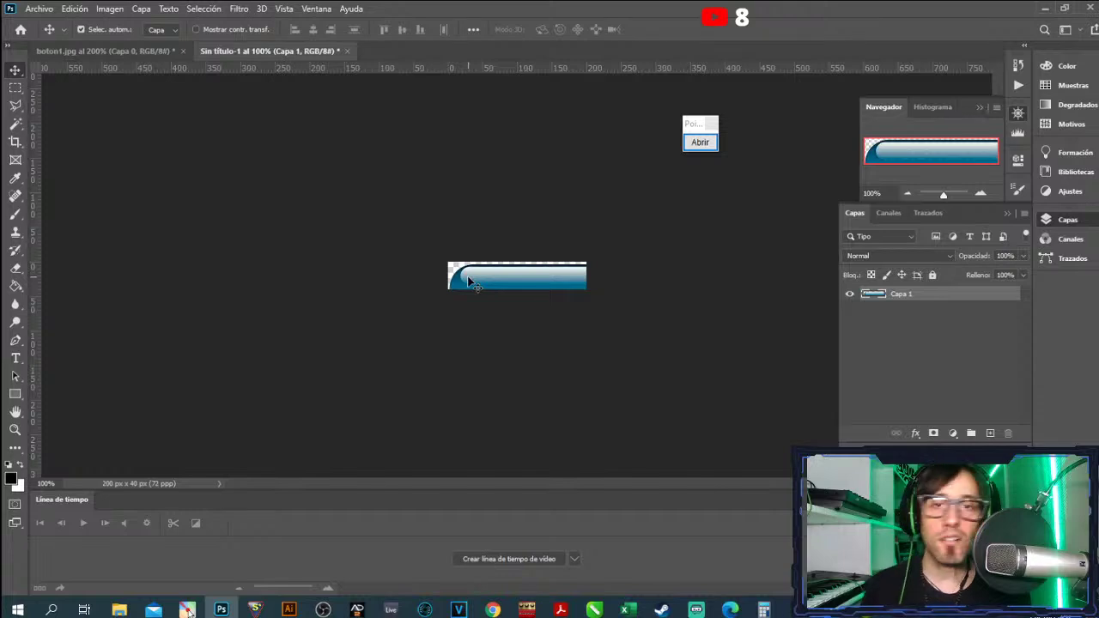
key(ctrl+t)
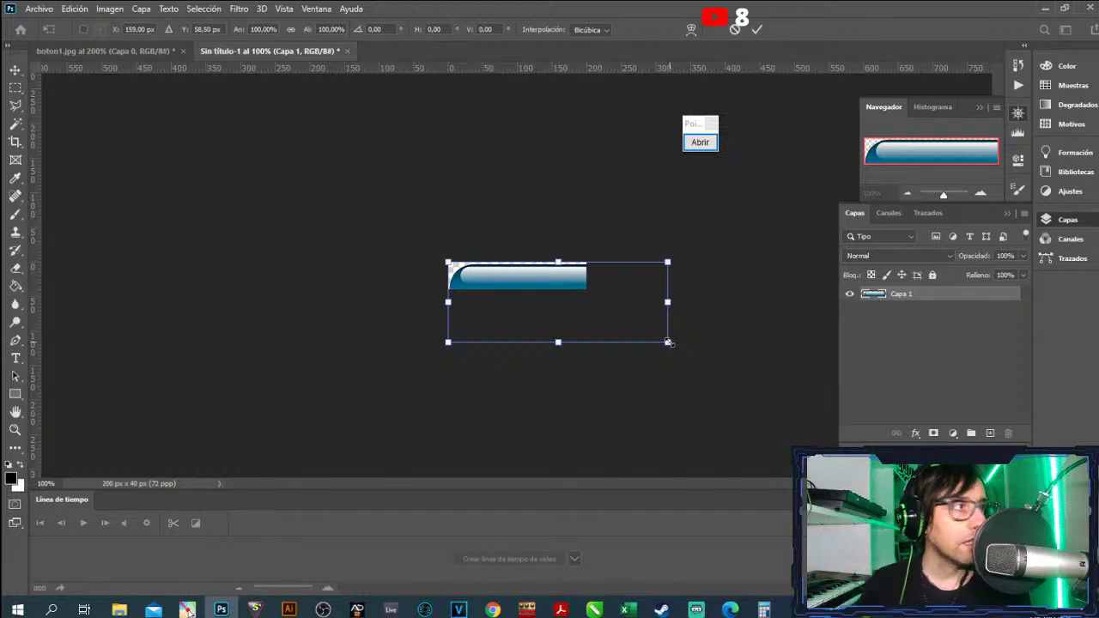
drag(668, 342, 582, 300)
key(Right)
key(Right)
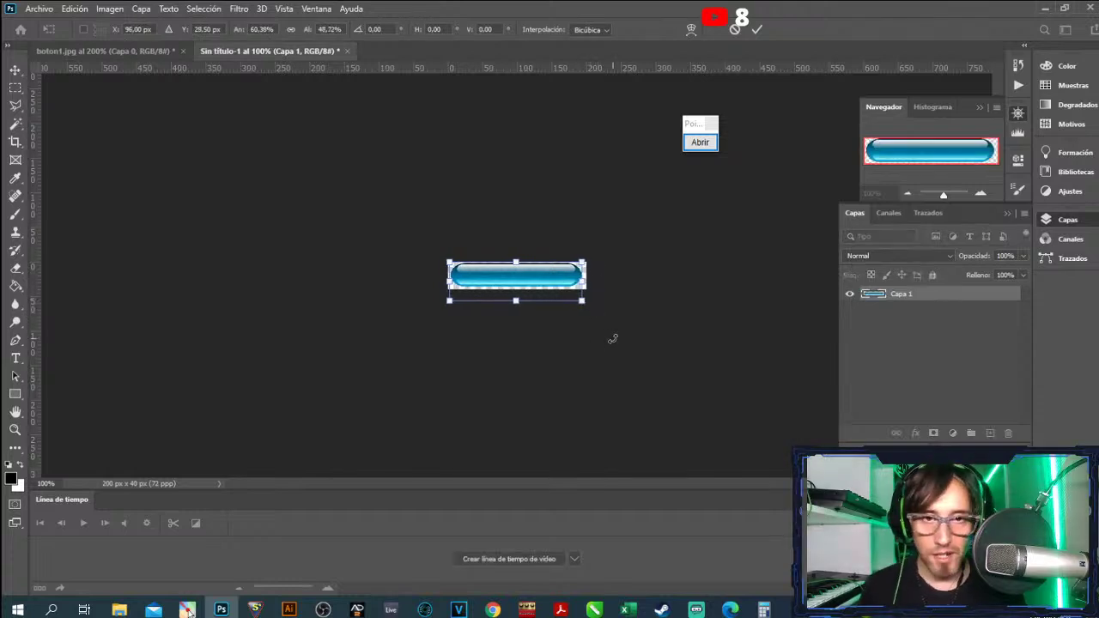
key(Down)
key(Right)
key(Right)
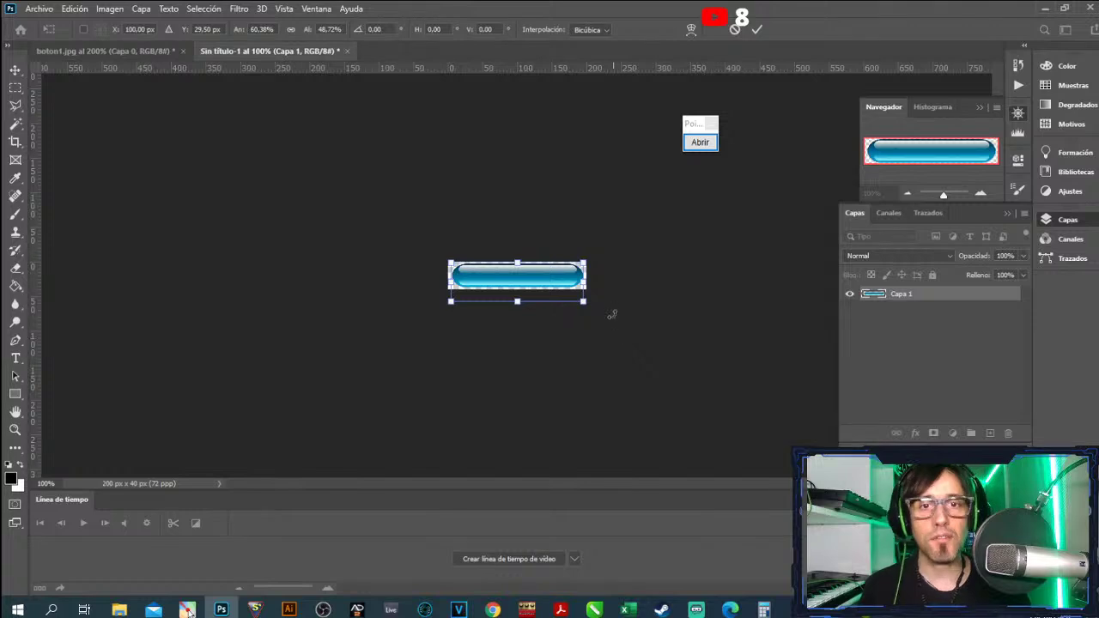
key(Return)
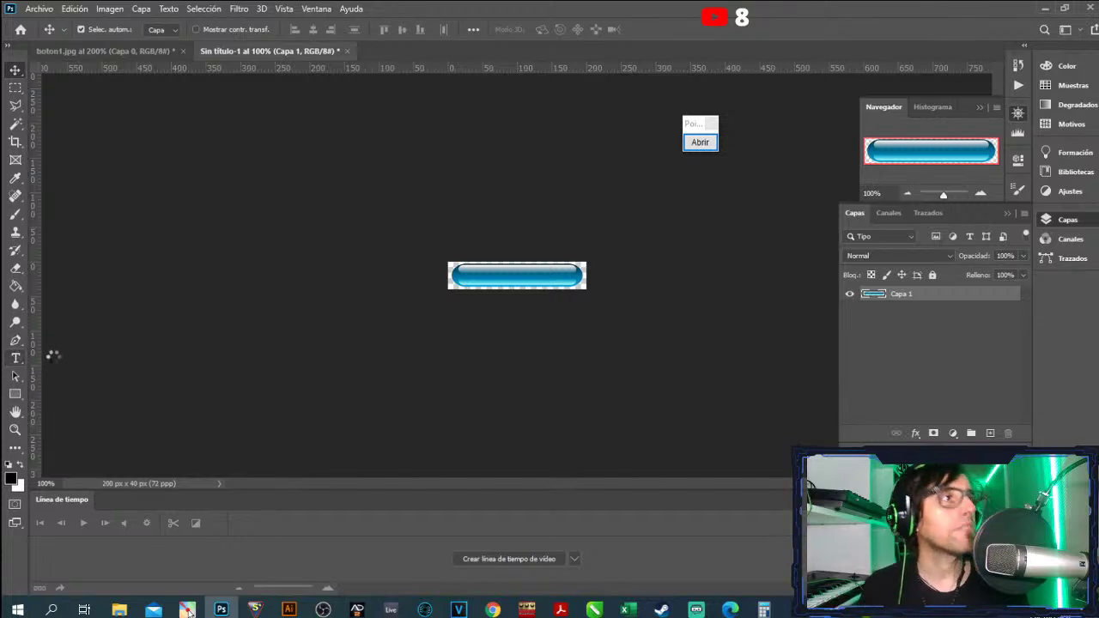
- Add the horizontal text HOME in Impact at 18 pt and move it to the centre of the button
click(15, 358)
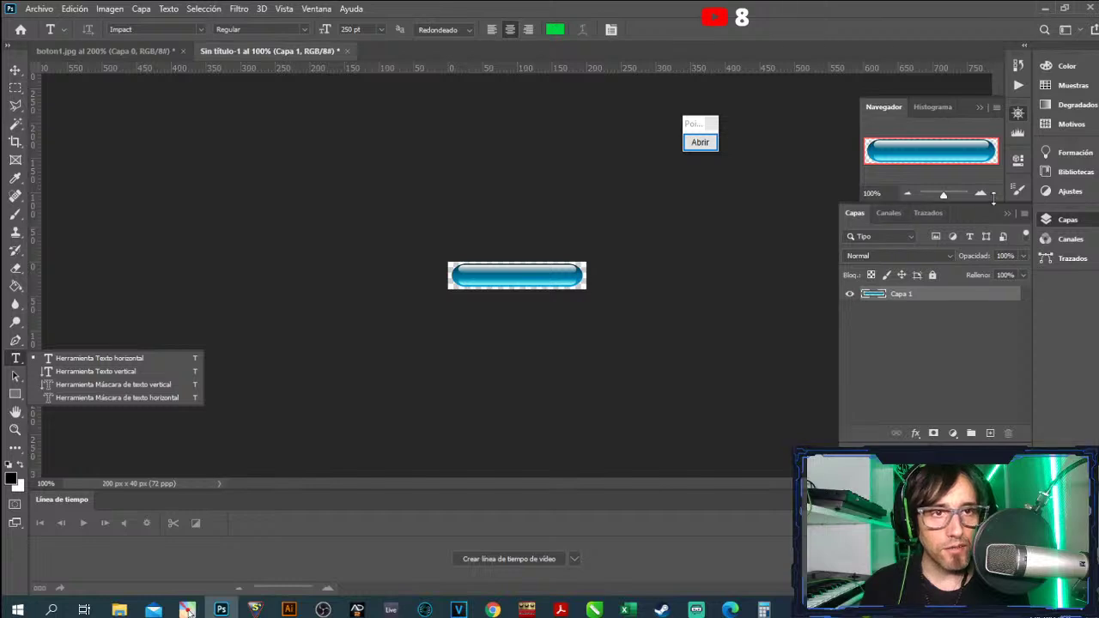
click(980, 192)
click(981, 192)
click(980, 192)
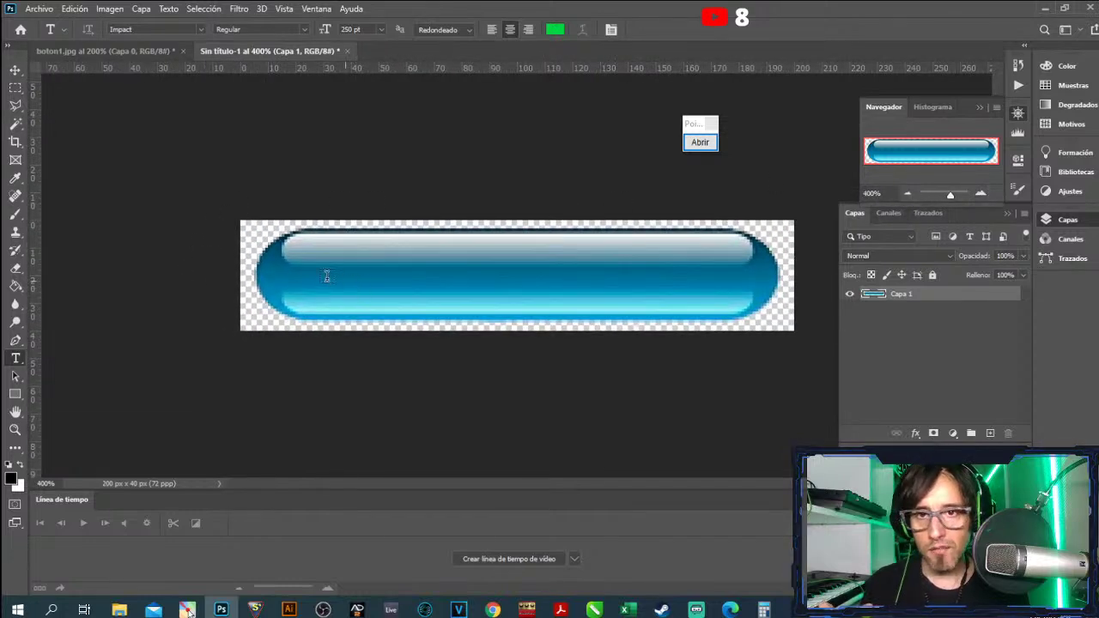
click(353, 317)
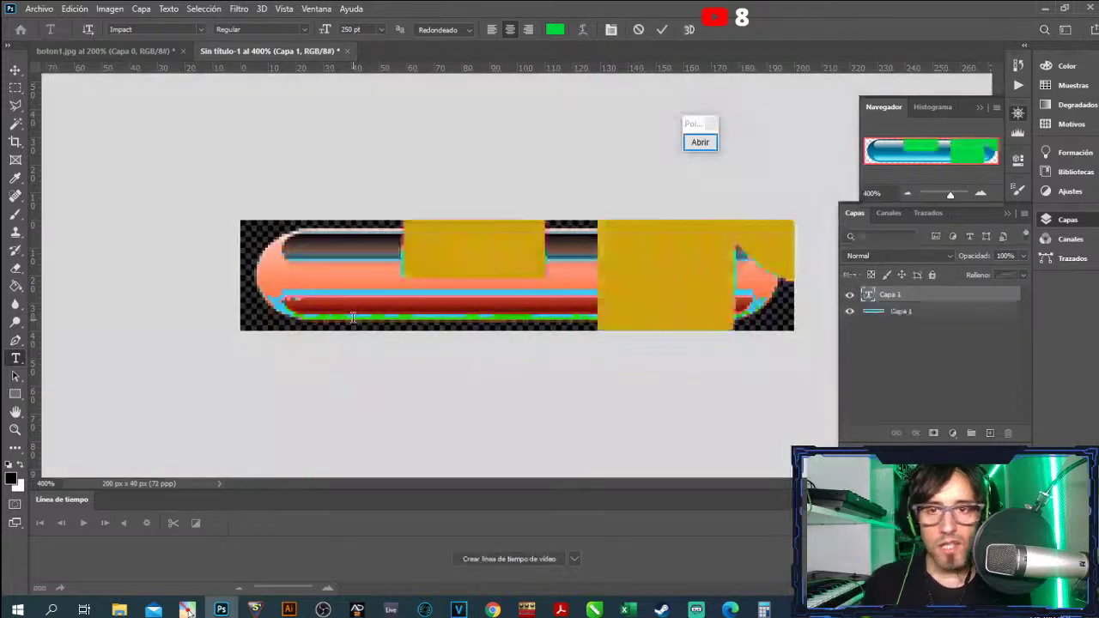
click(379, 30)
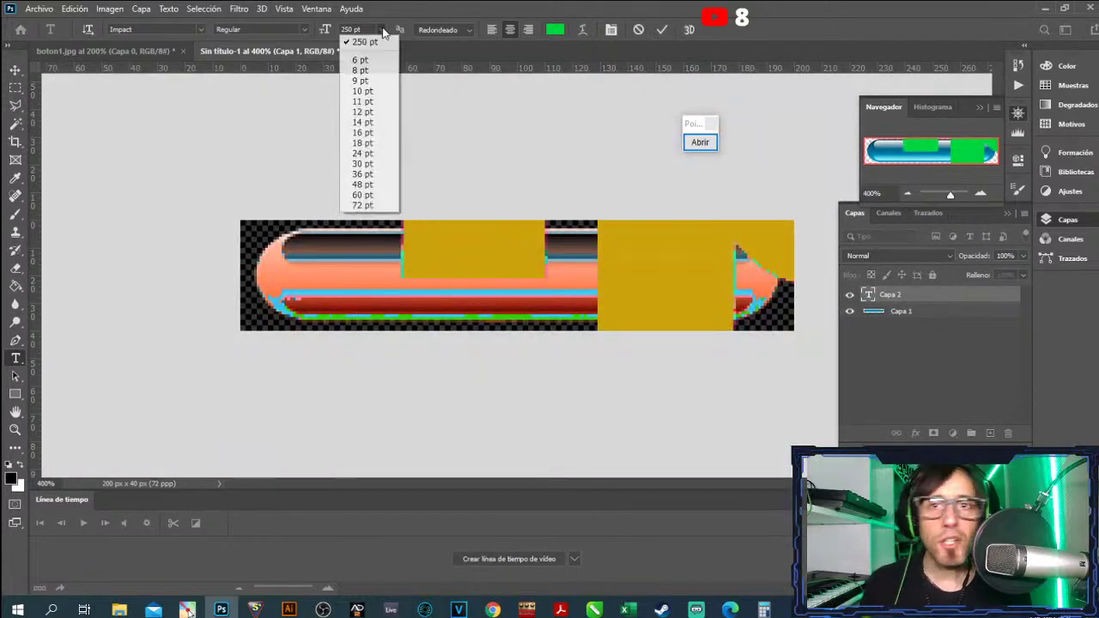
click(359, 125)
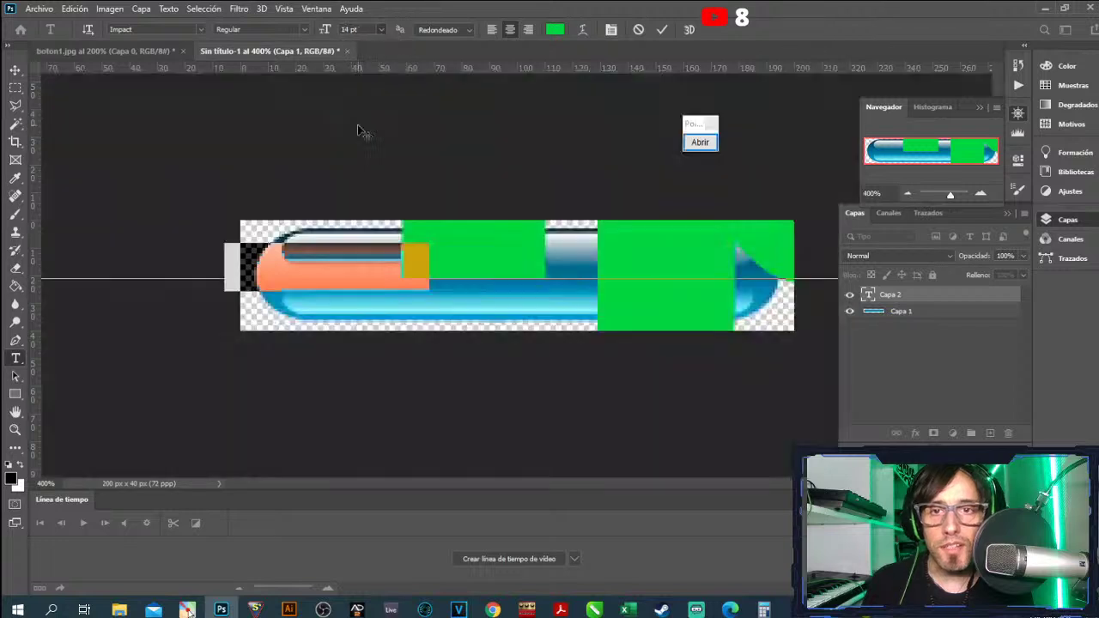
click(378, 28)
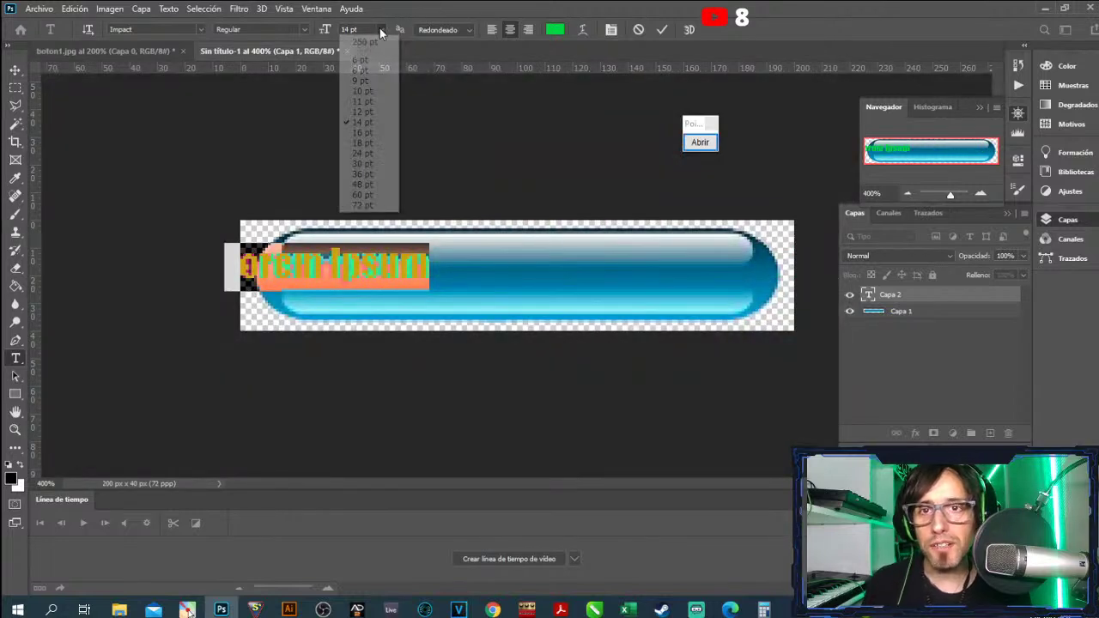
click(370, 143)
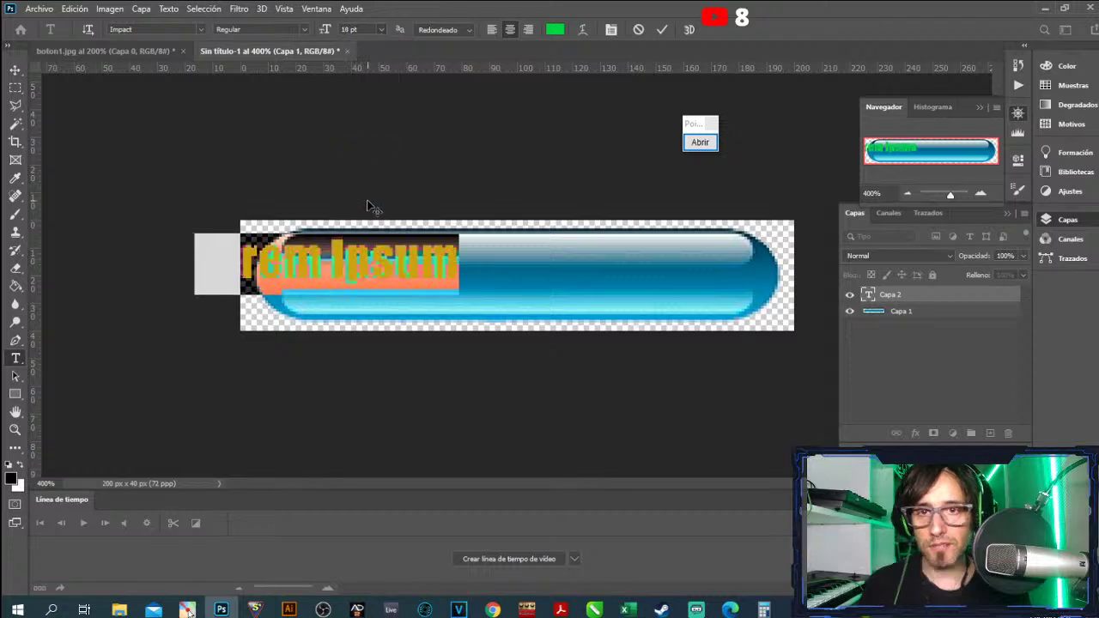
text(HOME)
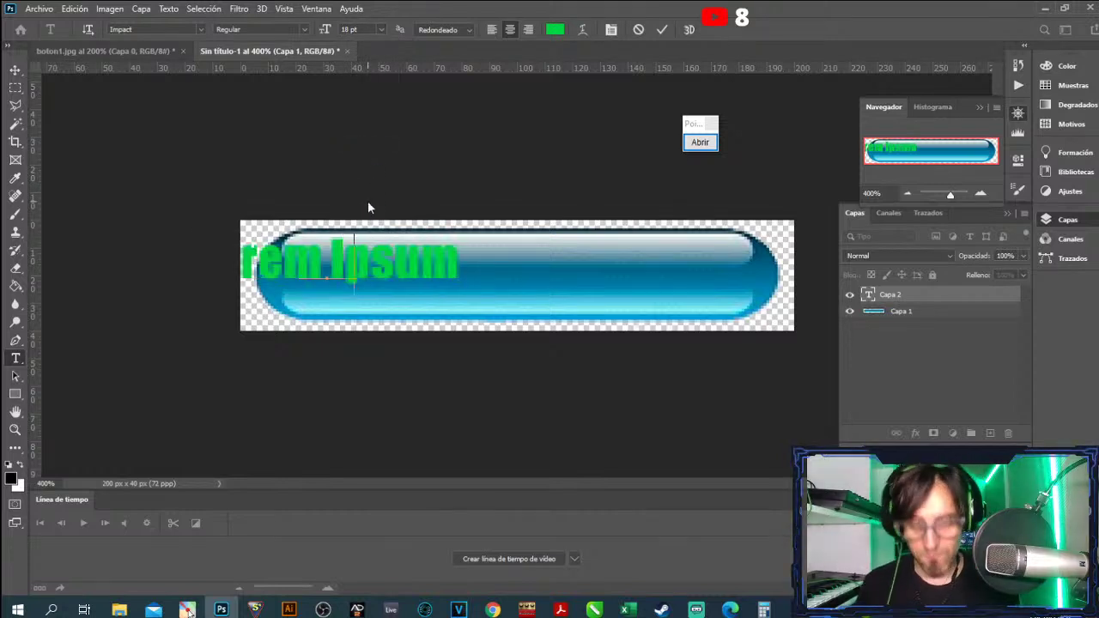
click(16, 69)
drag(334, 252, 521, 277)
- Recolour the HOME text to white, ffffff
click(15, 357)
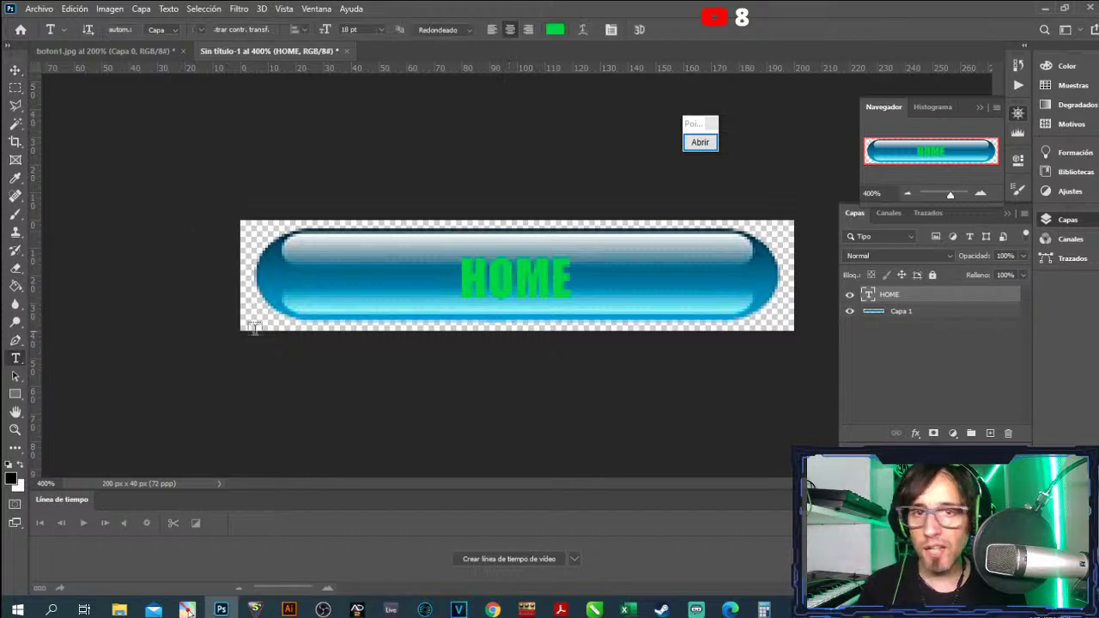
click(486, 283)
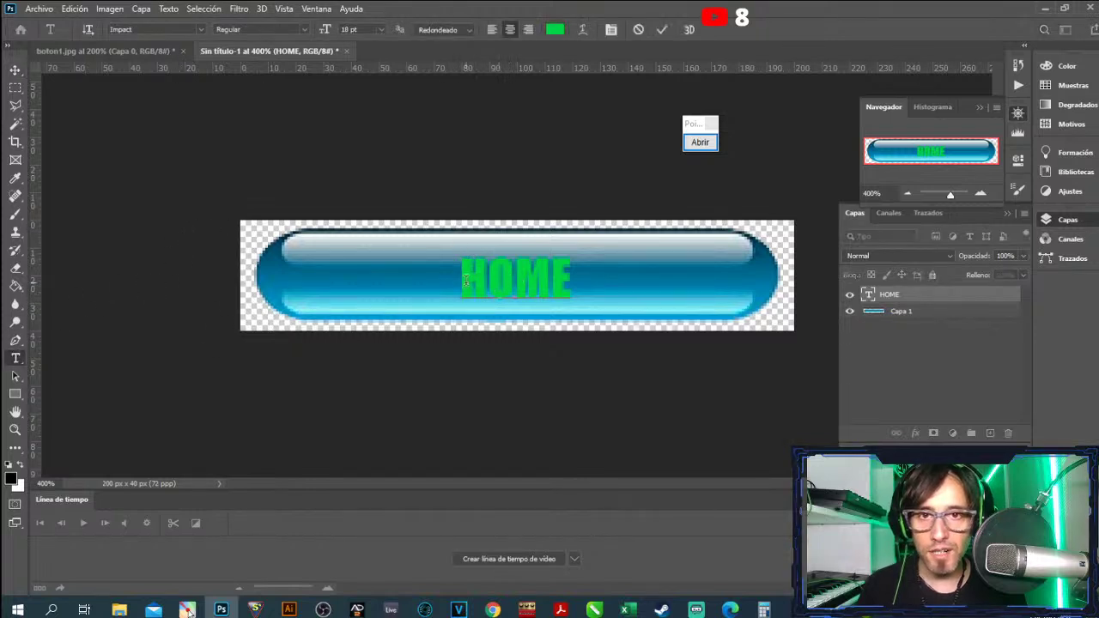
drag(460, 275, 568, 271)
click(555, 29)
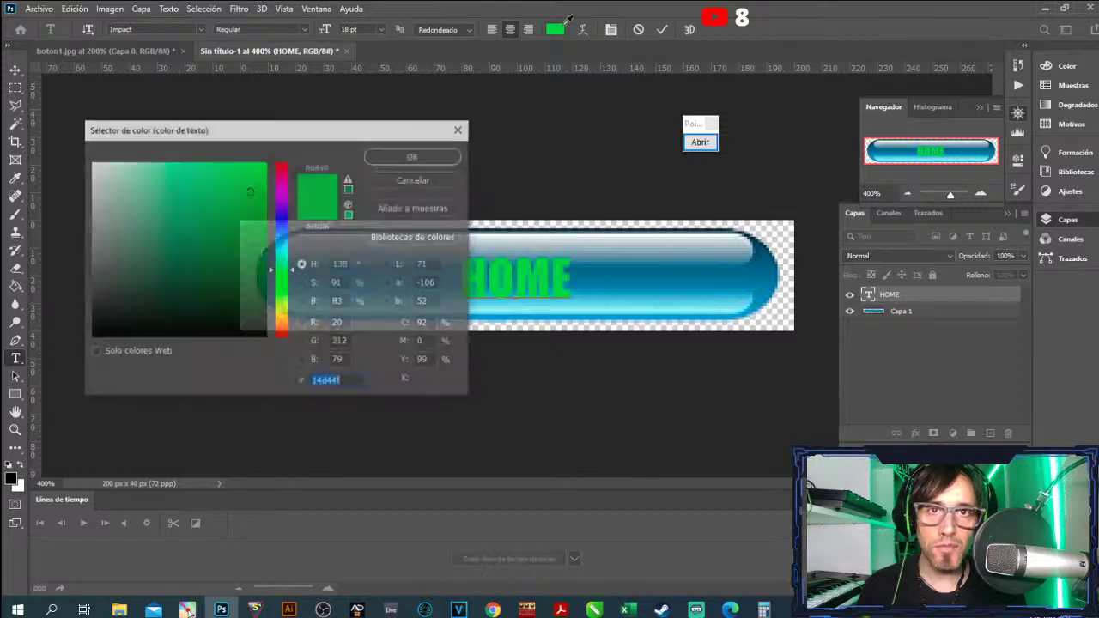
text(ffffff)
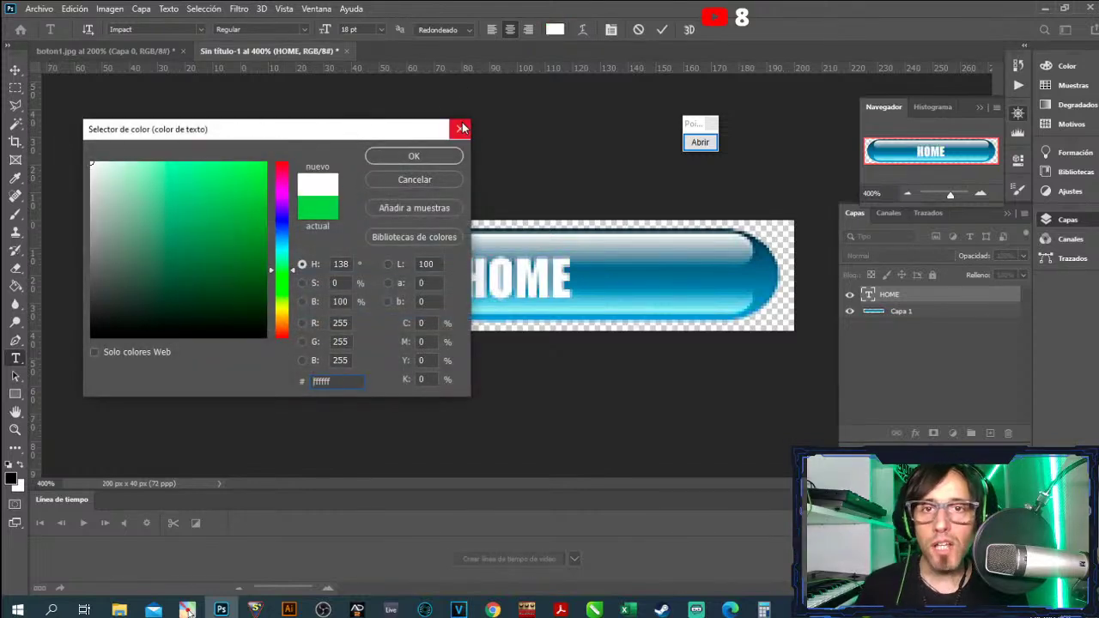
click(442, 158)
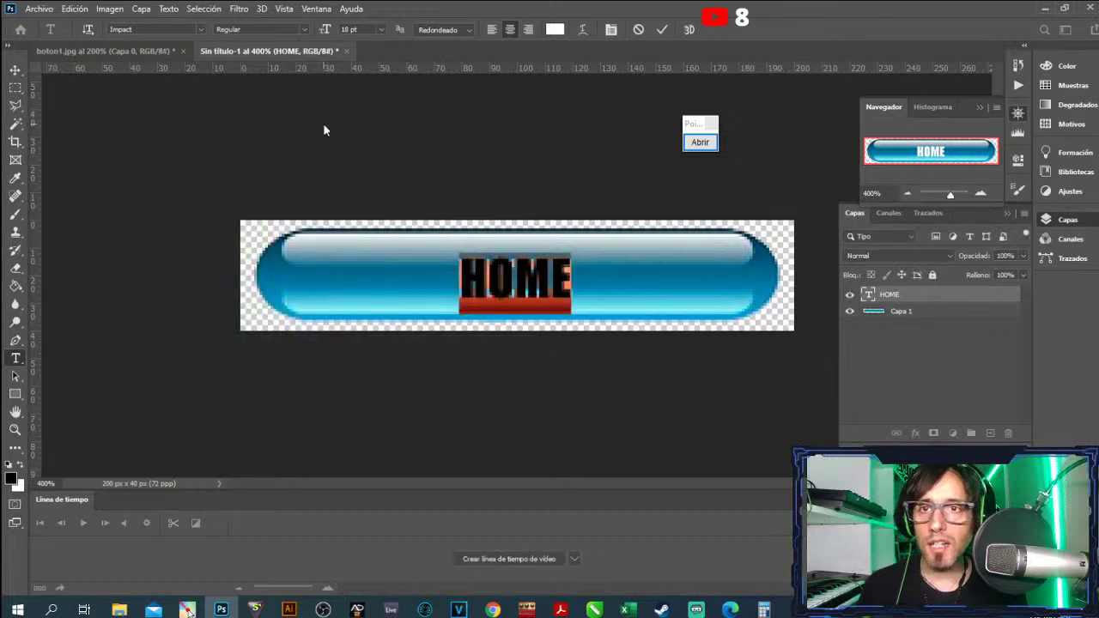
- Change the font of the HOME text to Bauhaus 93
click(201, 30)
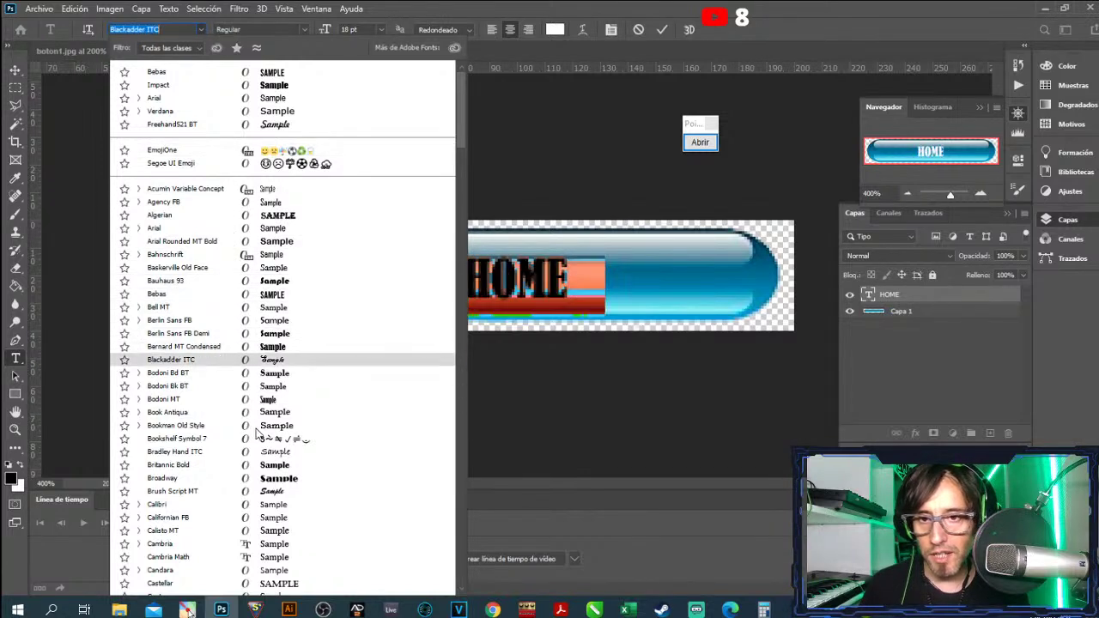
key(Down)
key(Down)
key(Down)
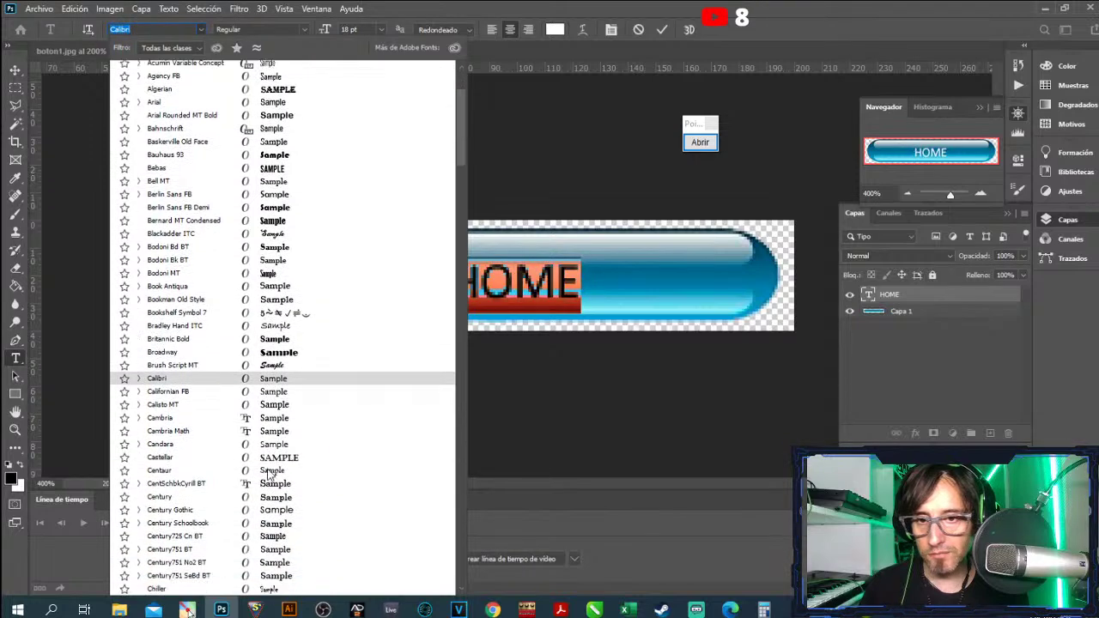
scroll(269, 472, up, 2)
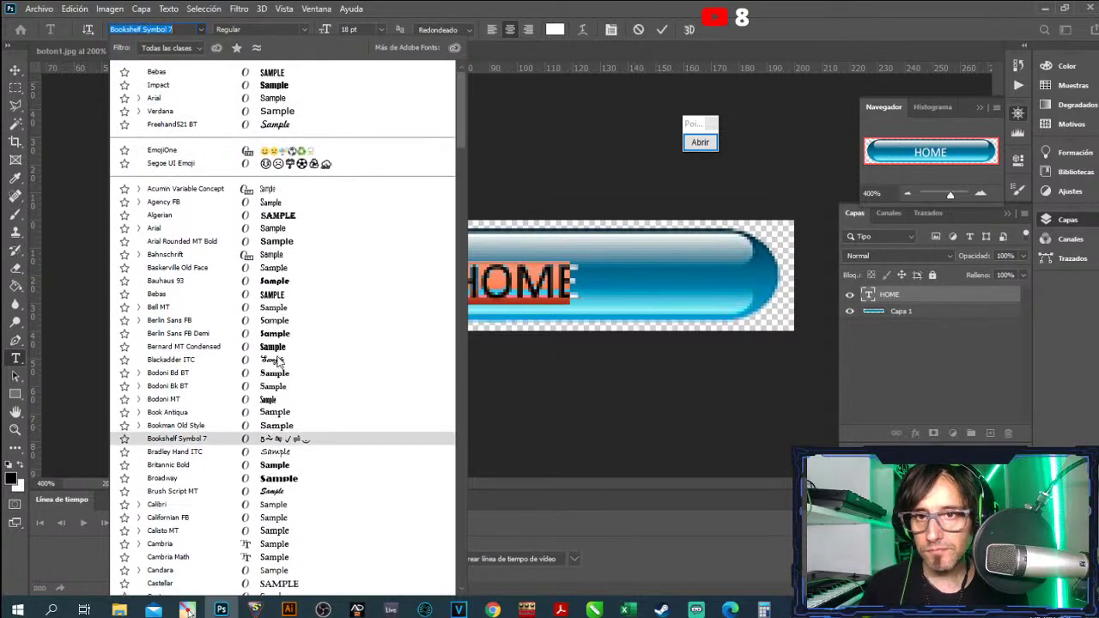
click(272, 283)
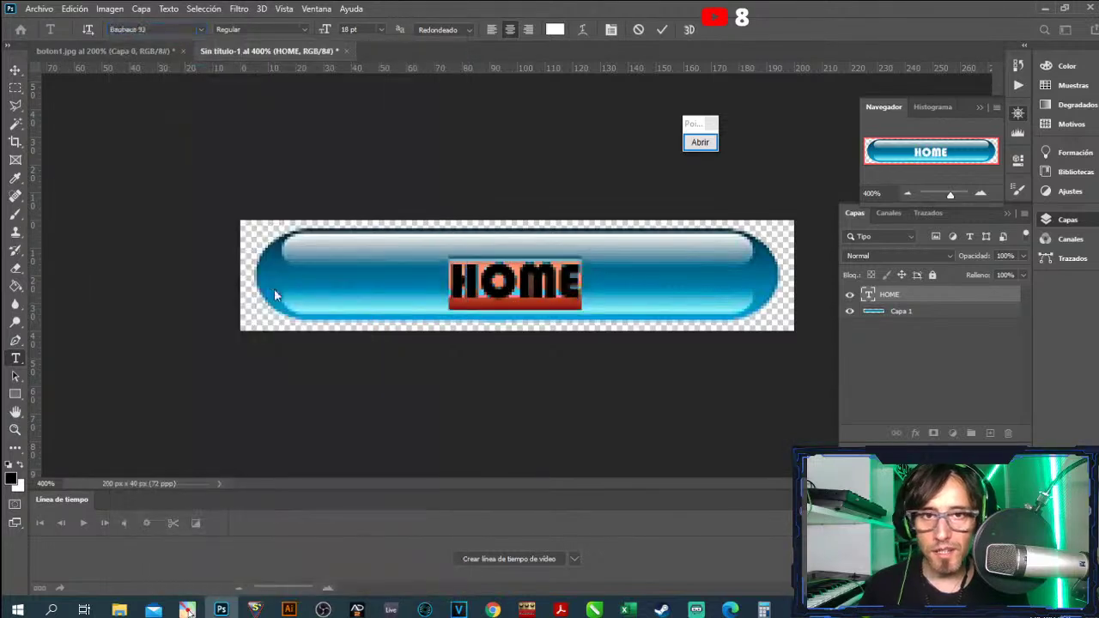
- Set the HOME text size to 24 pt and commit the text edit
click(380, 29)
click(362, 153)
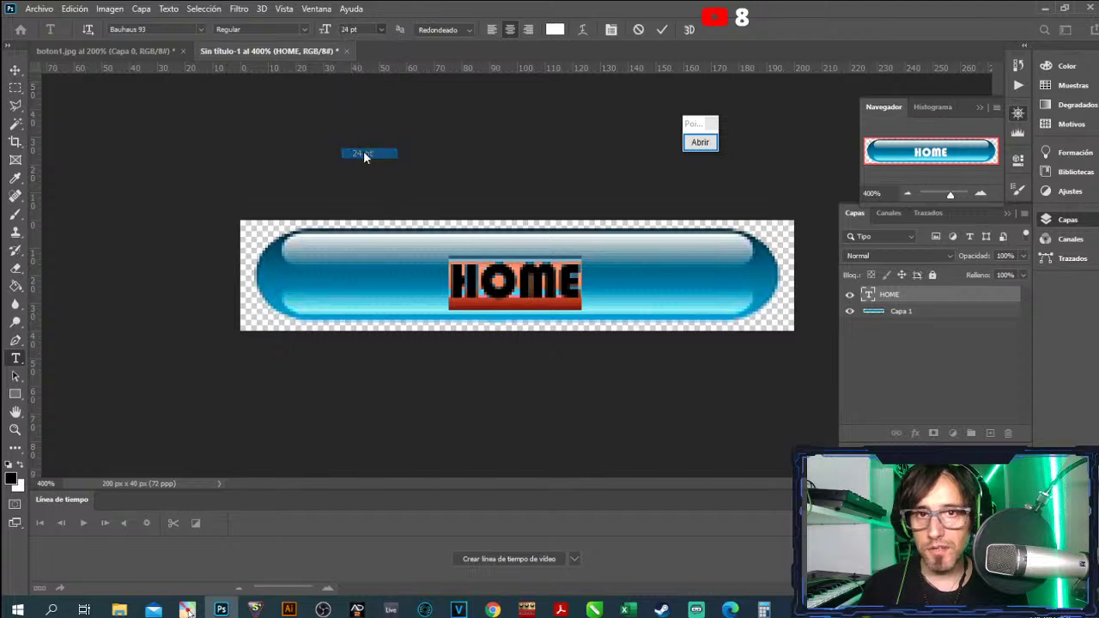
click(15, 69)
click(91, 119)
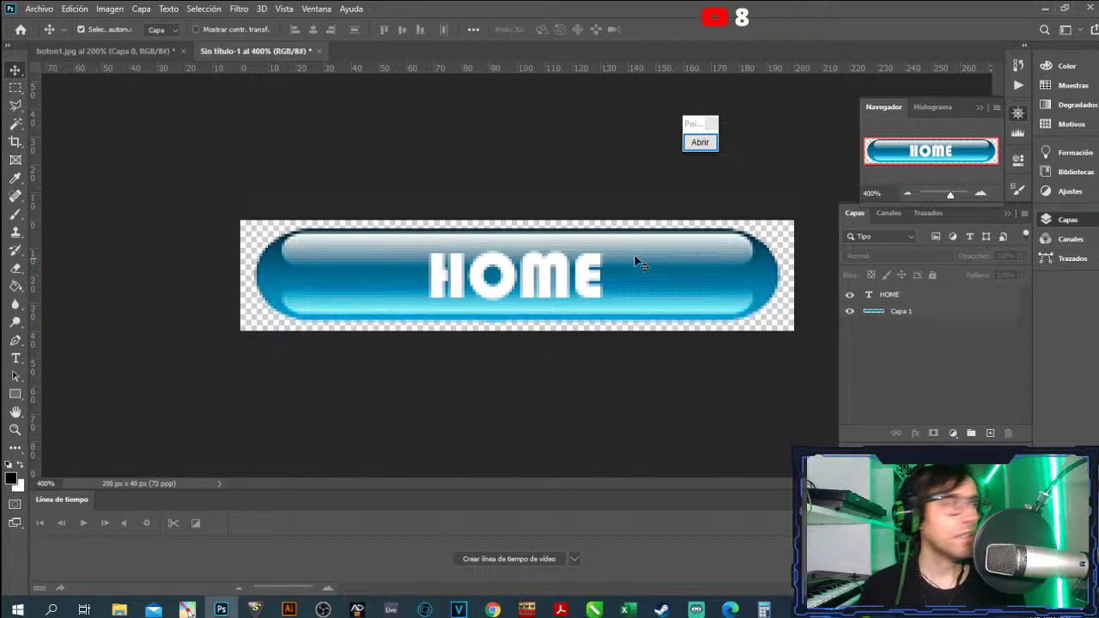
click(905, 193)
click(905, 193)
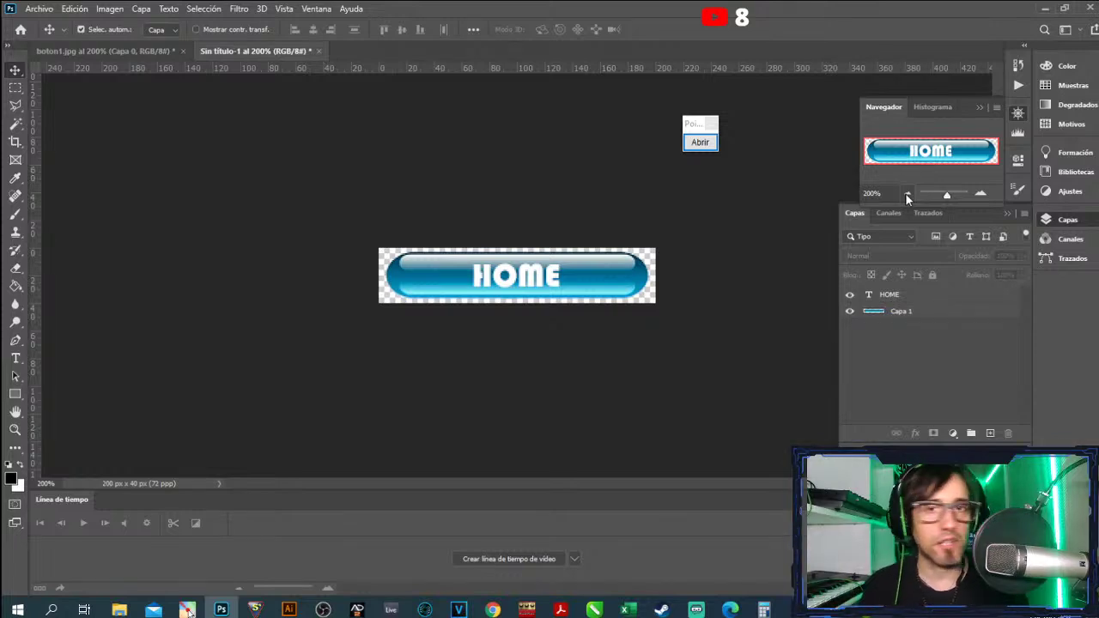
- Start saving the HOME button to the computer under a new name, with PNG as the file format
click(45, 9)
click(74, 176)
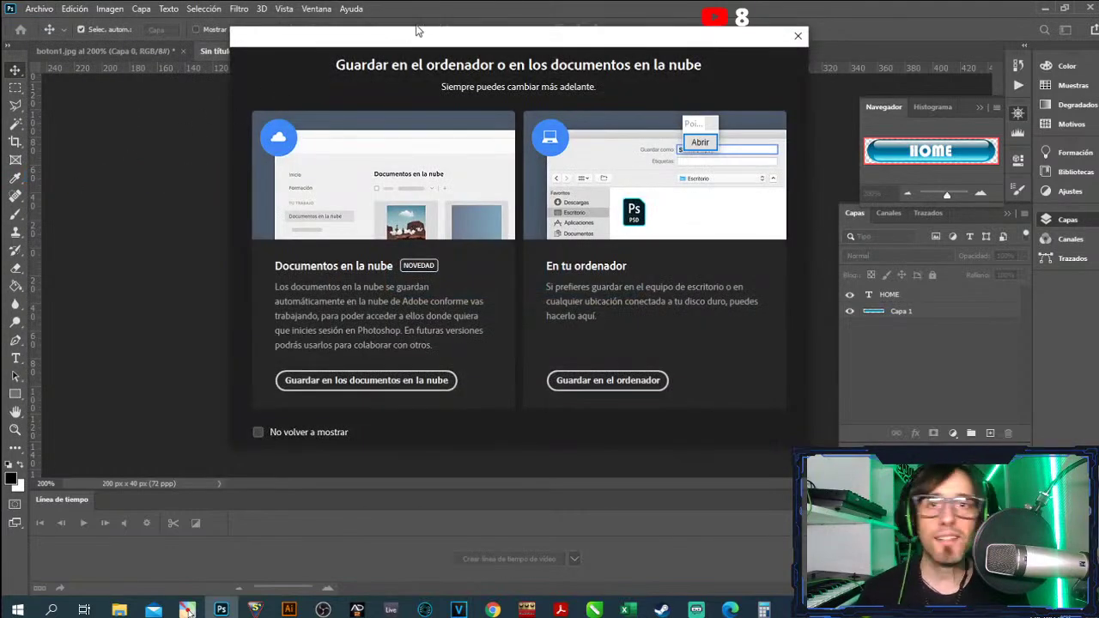
drag(419, 45, 301, 354)
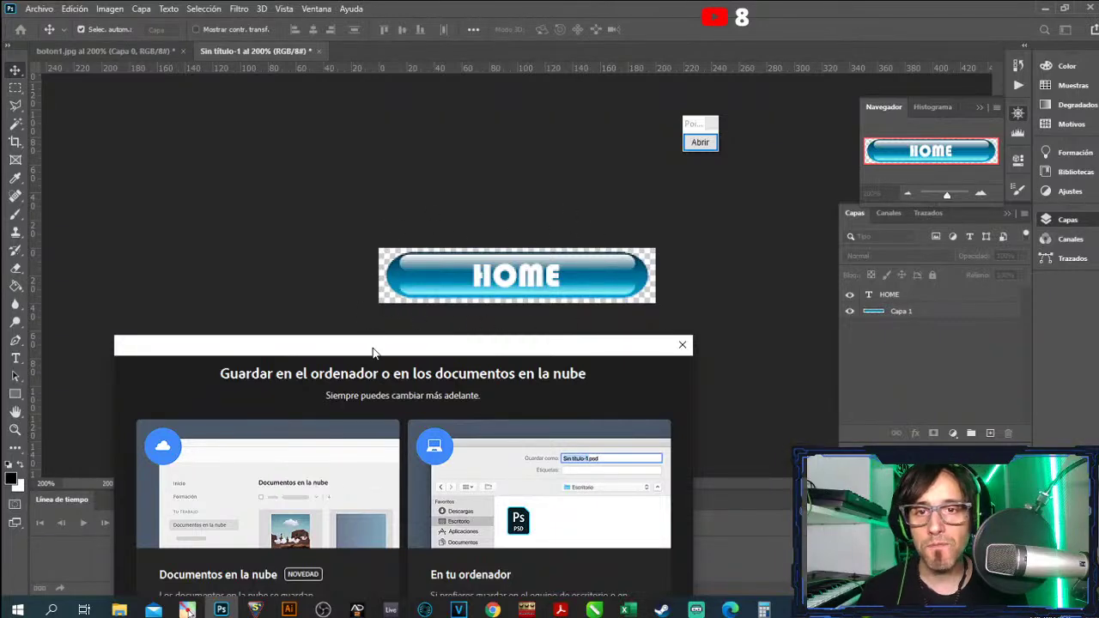
drag(373, 346, 359, 82)
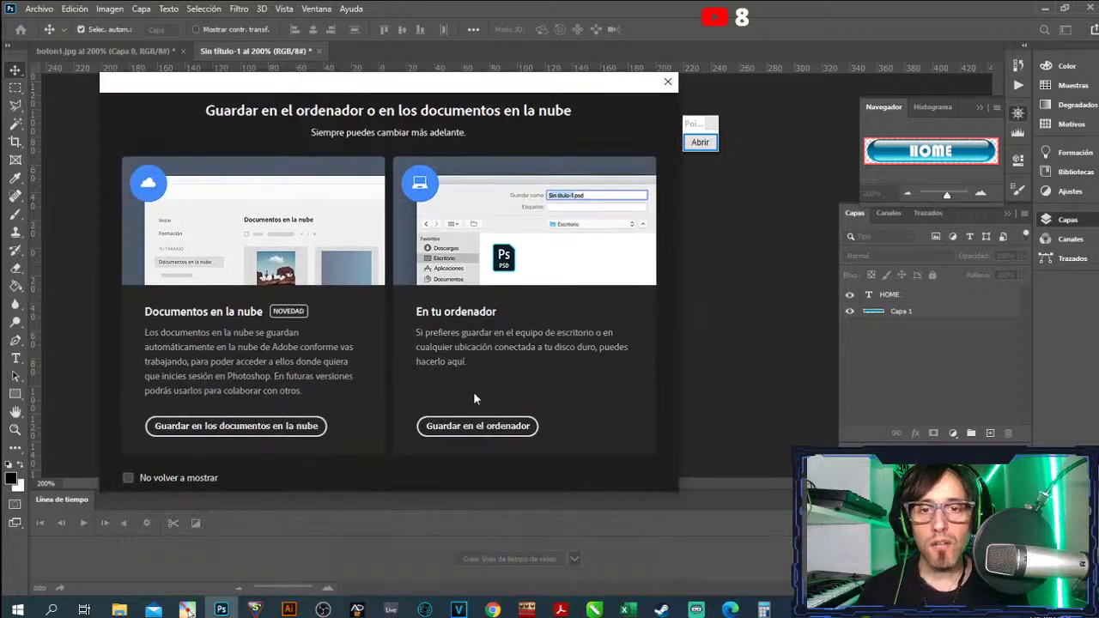
click(478, 429)
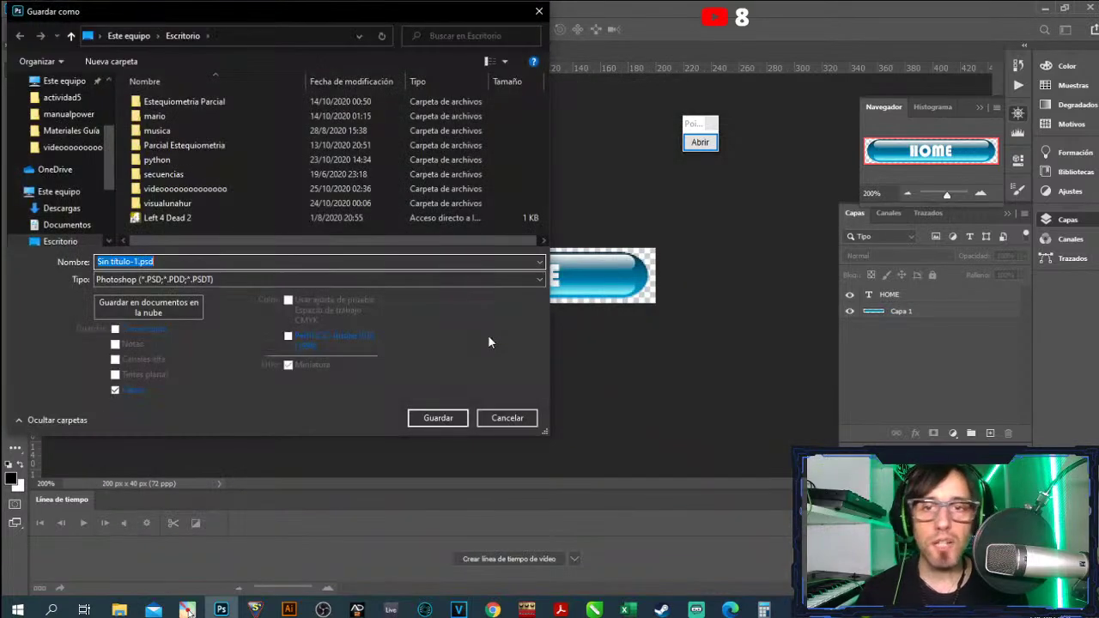
drag(290, 5, 370, 9)
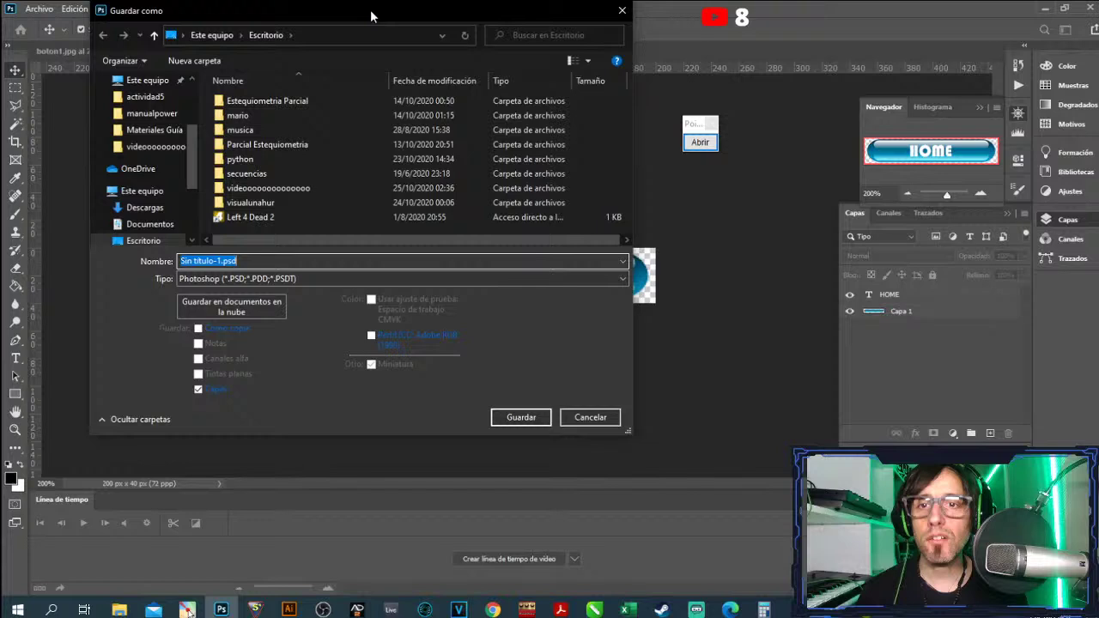
click(355, 278)
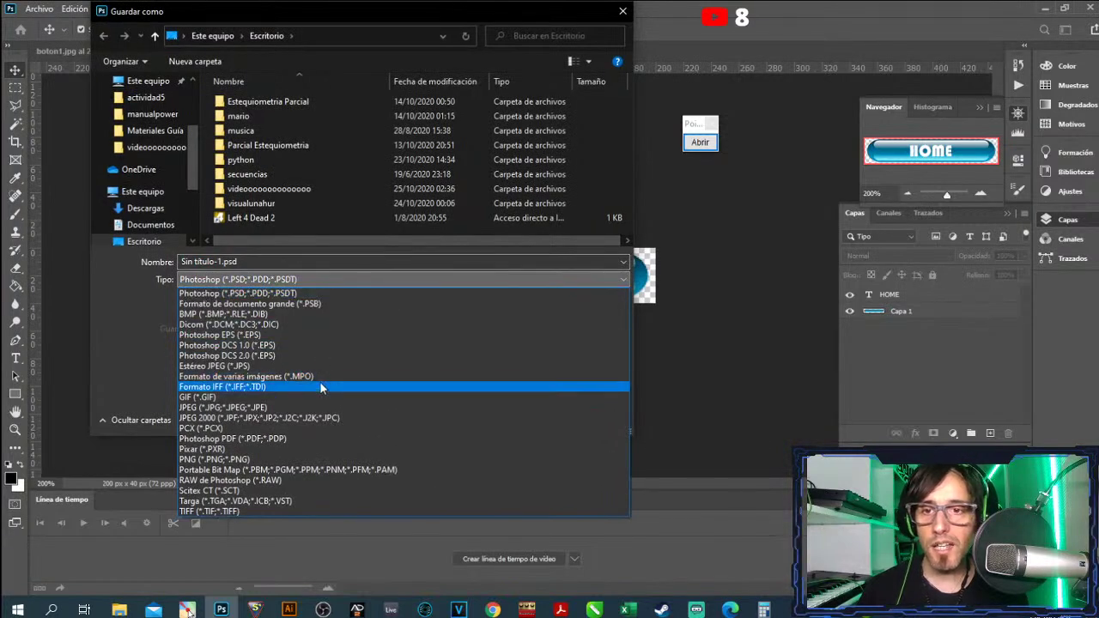
click(309, 461)
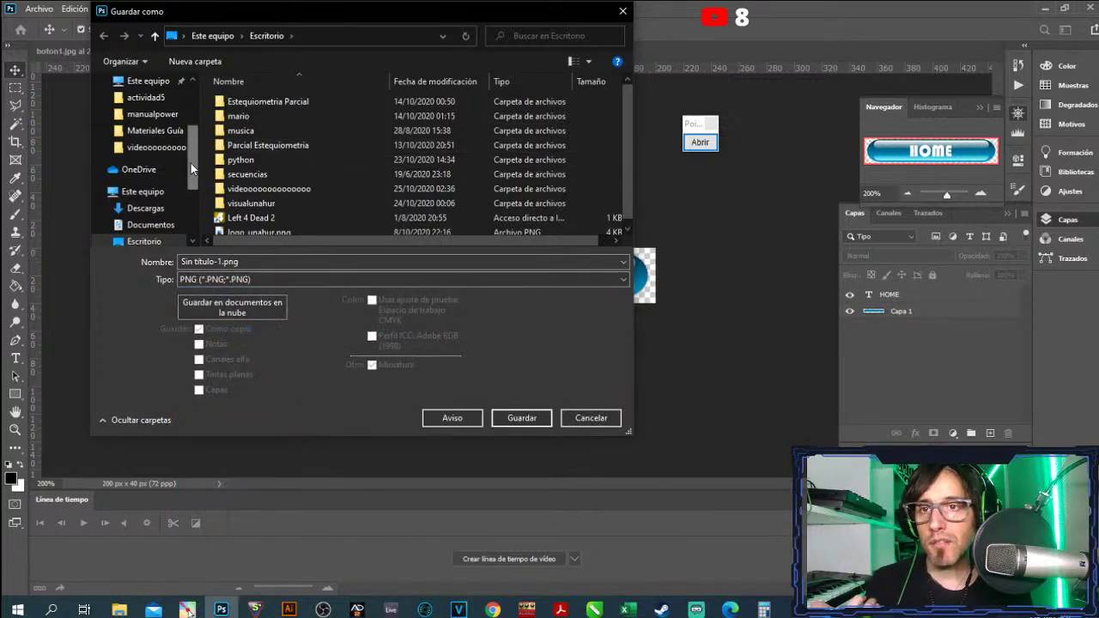
- Choose the 4imsma folder inside Descargas > pantallas as the save location
click(153, 115)
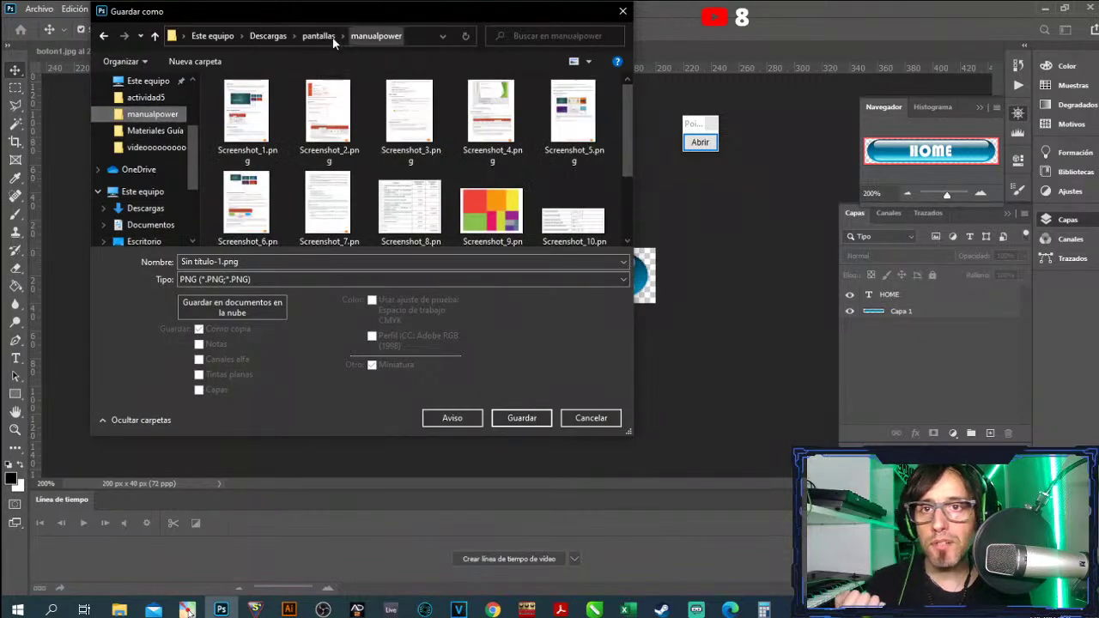
click(333, 37)
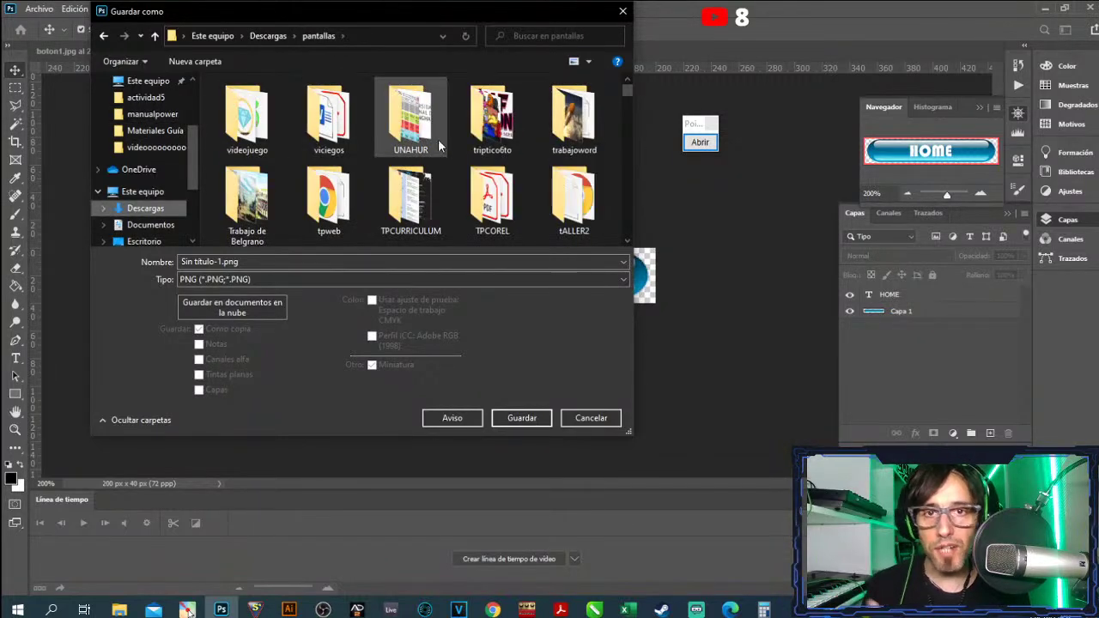
click(624, 244)
click(625, 244)
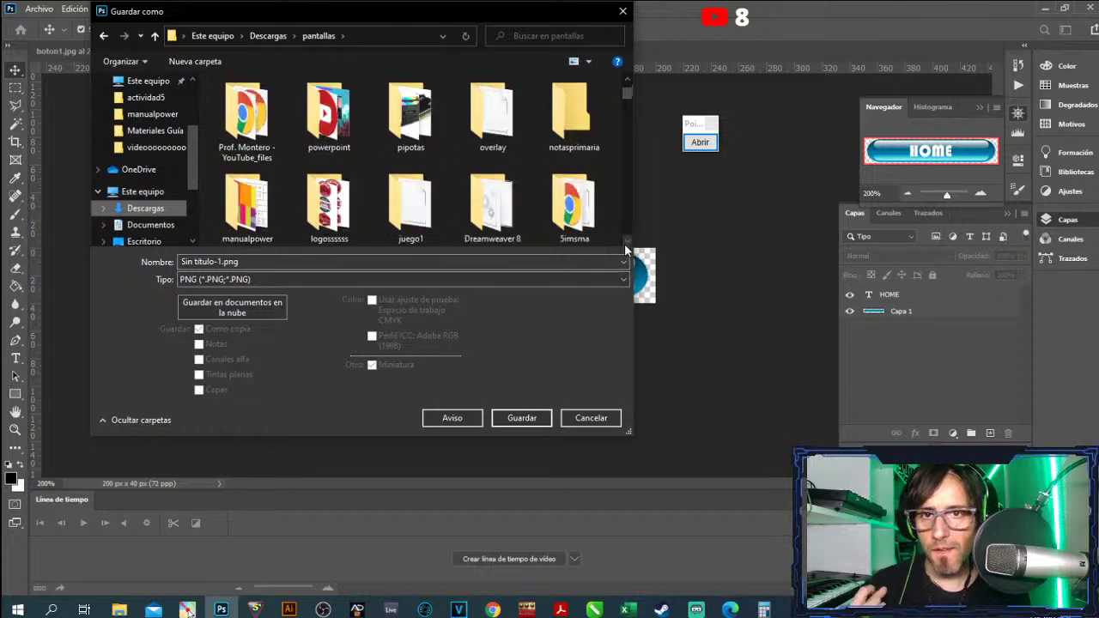
scroll(522, 224, down, 1)
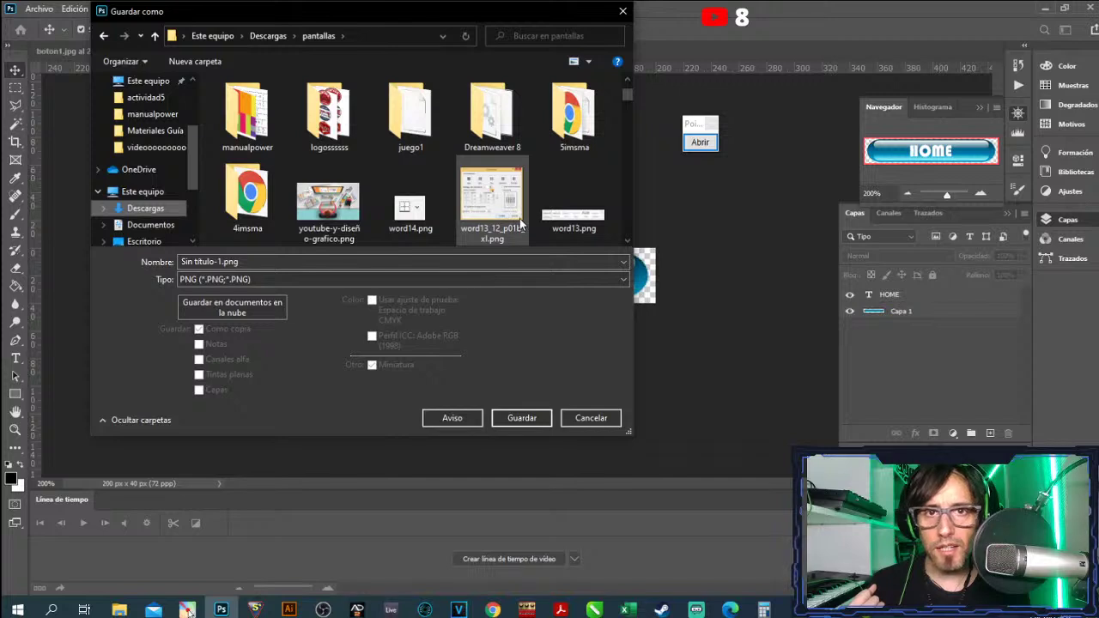
click(231, 205)
double_click(230, 199)
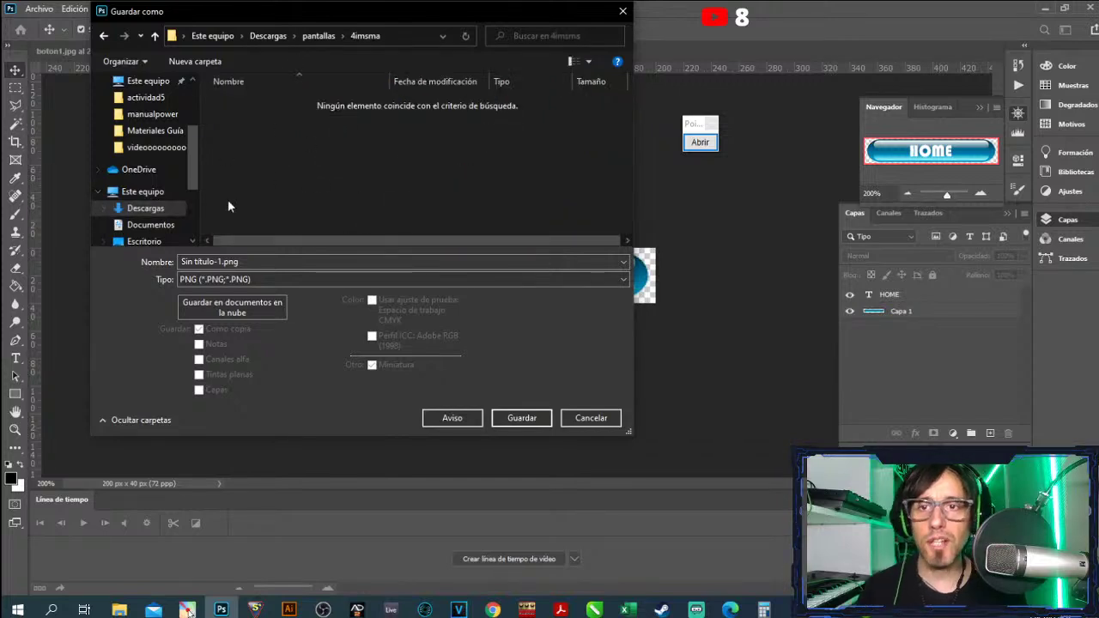
- Name the PNG file home and save it, accepting the PNG format options
click(296, 268)
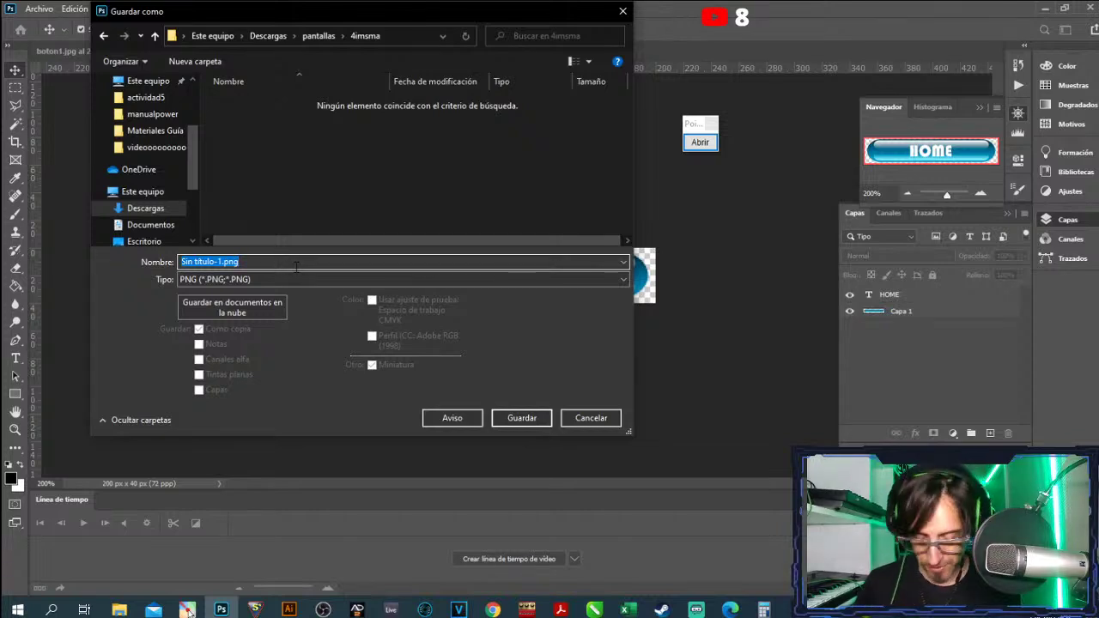
text(home)
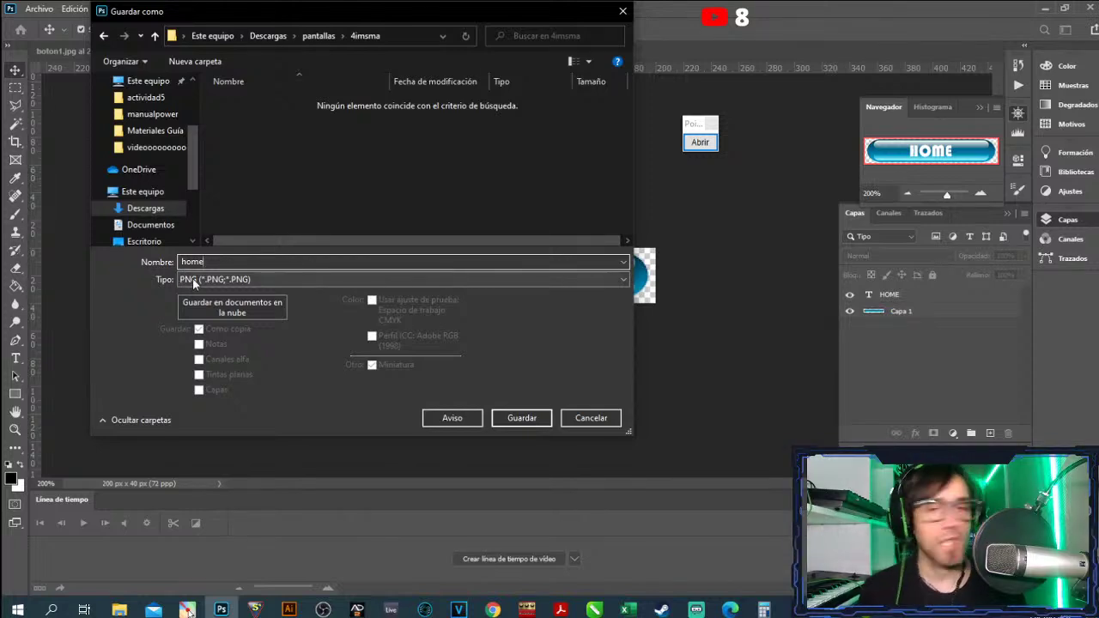
click(506, 419)
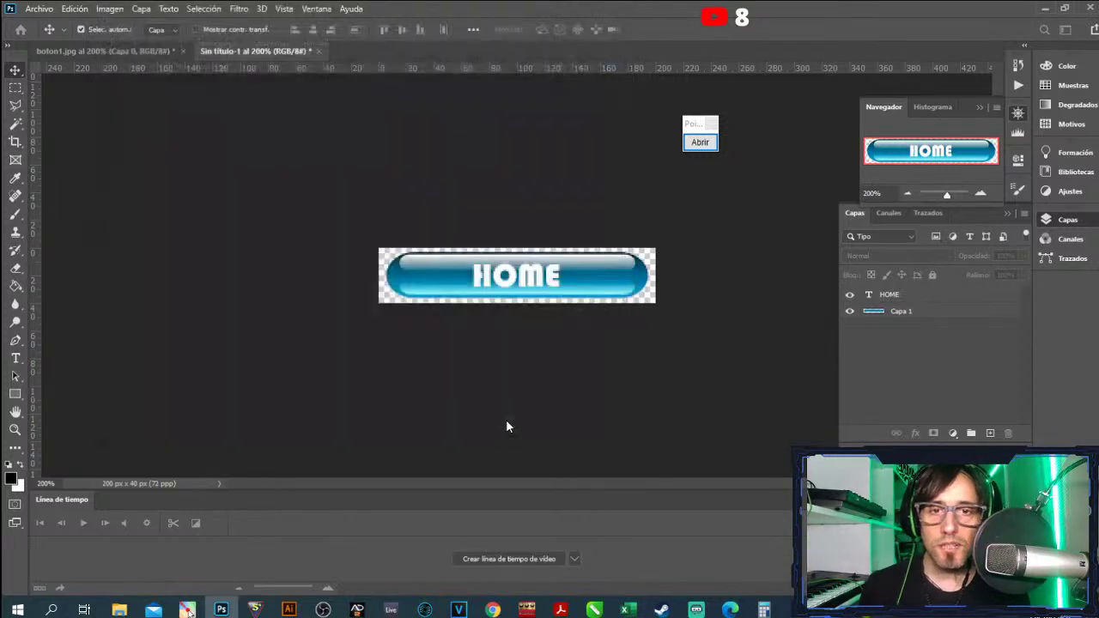
click(665, 178)
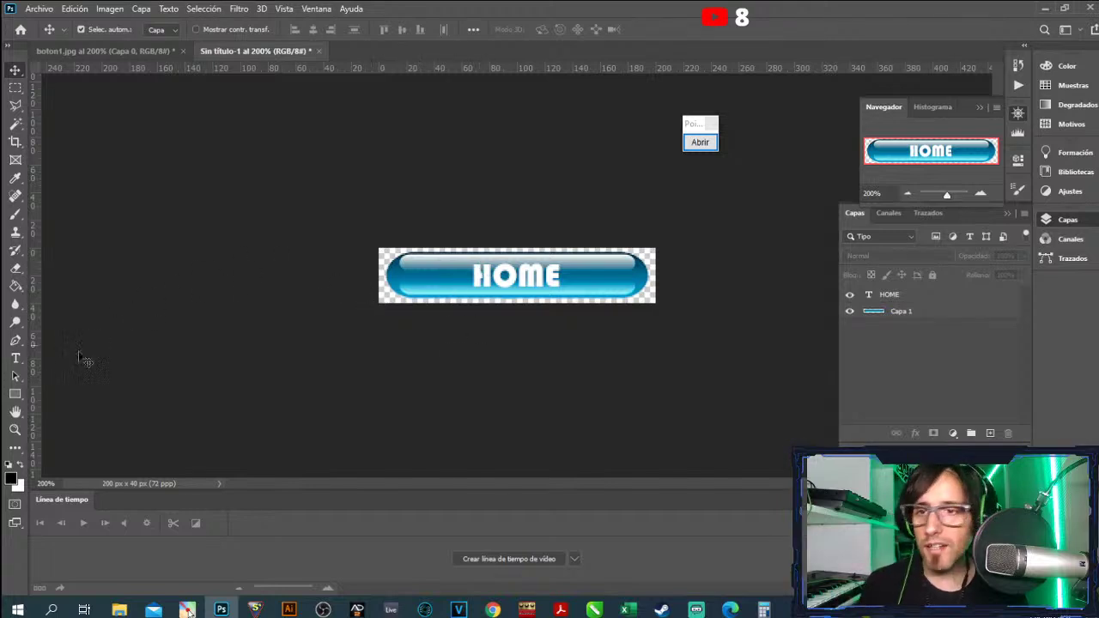
- Replace the HOME text on the button with INFO
click(15, 358)
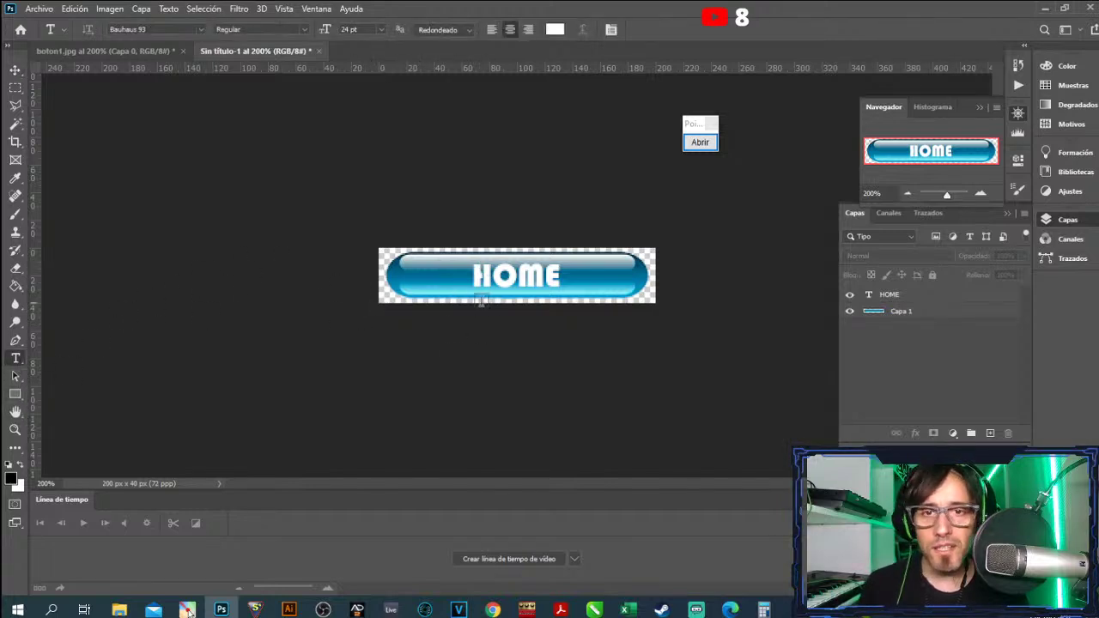
double_click(532, 273)
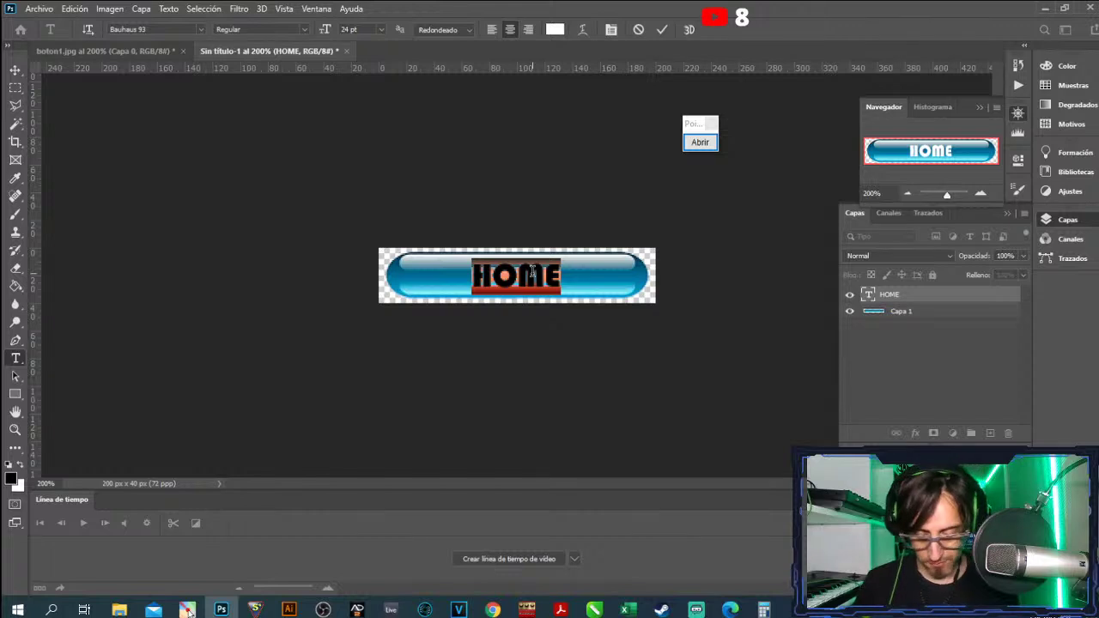
key(BackSpace)
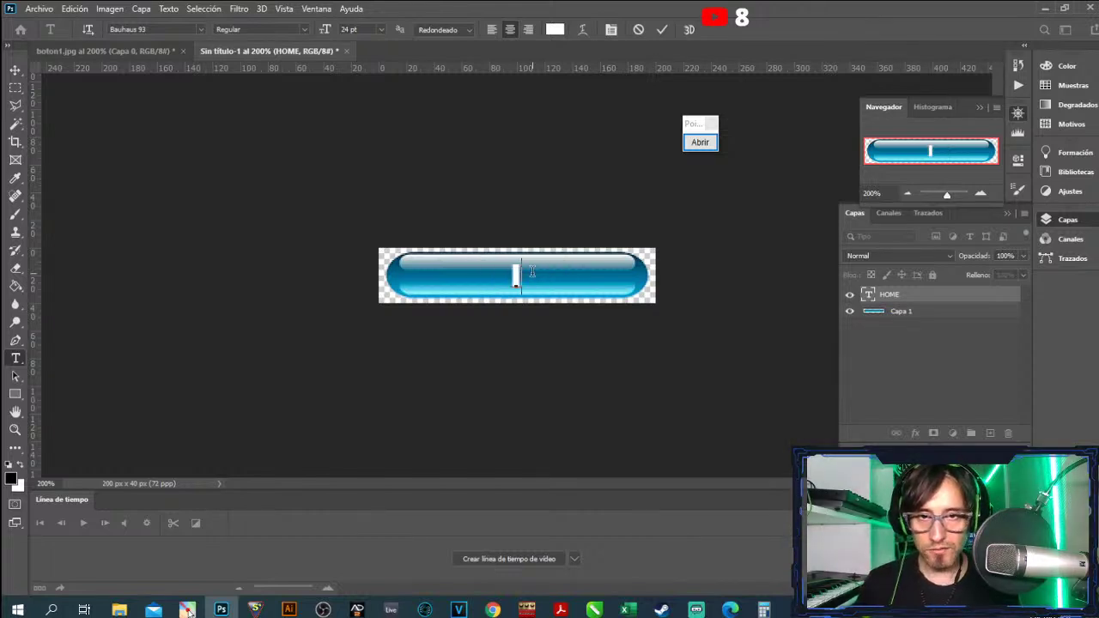
text(INFO)
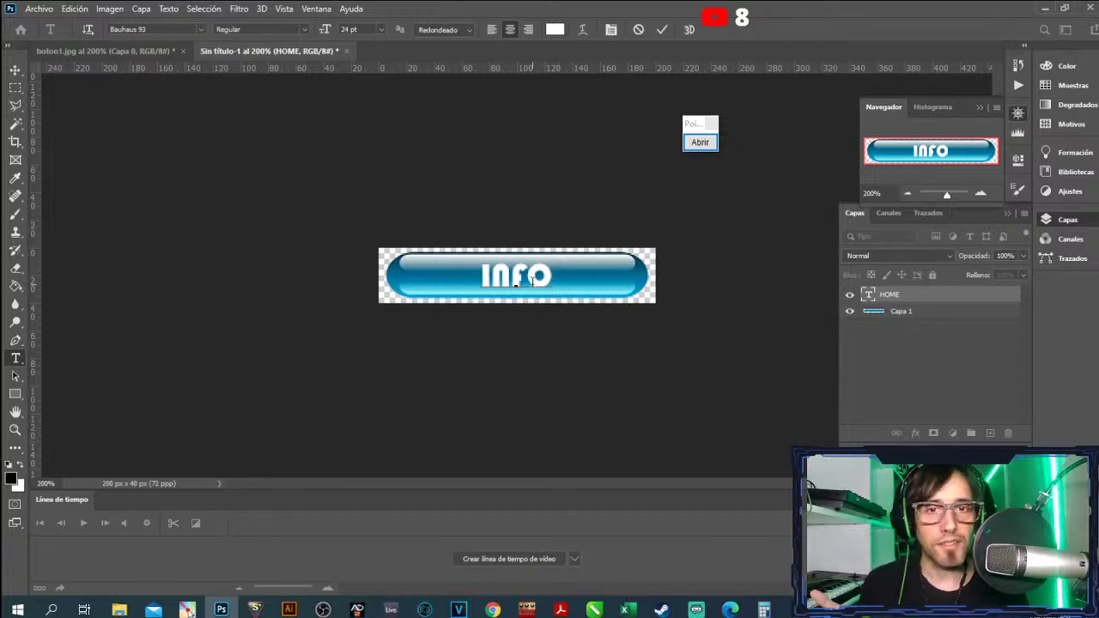
click(50, 10)
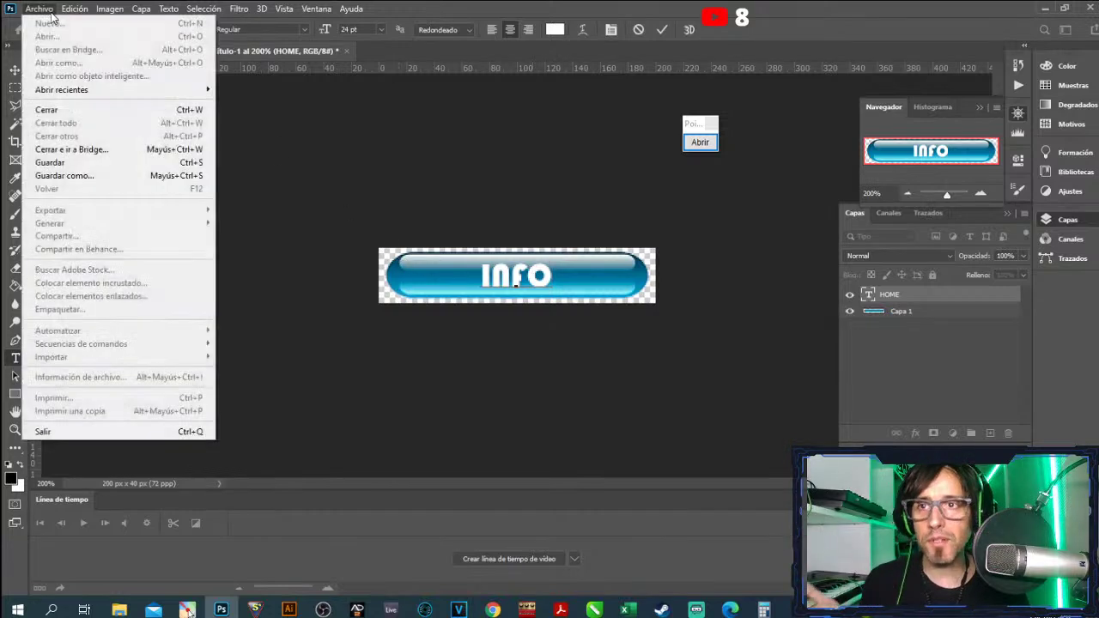
click(63, 176)
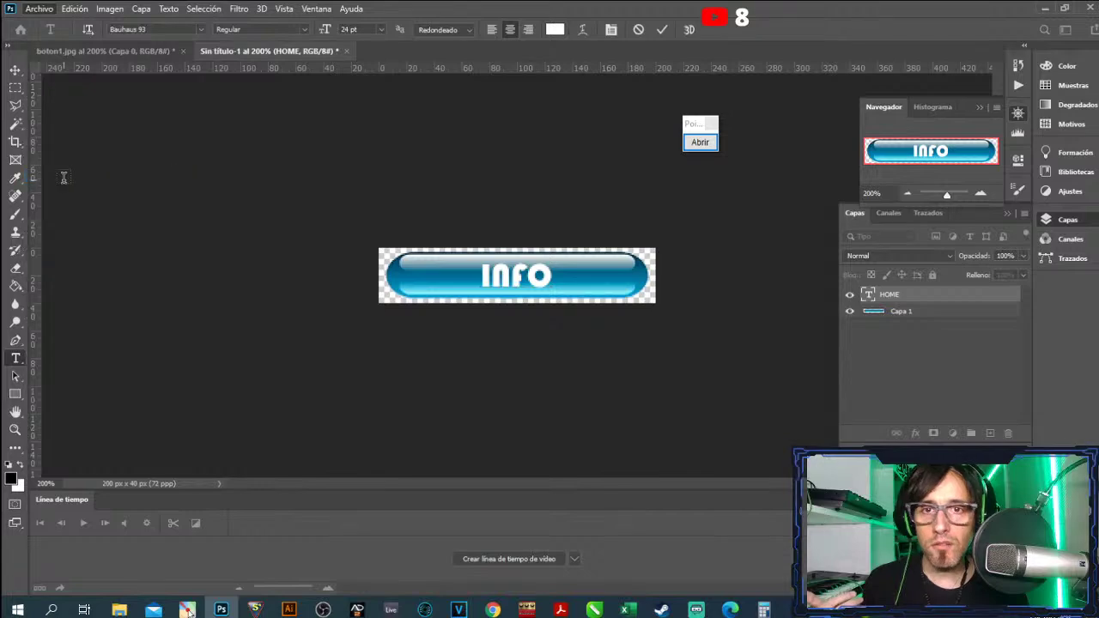
click(471, 431)
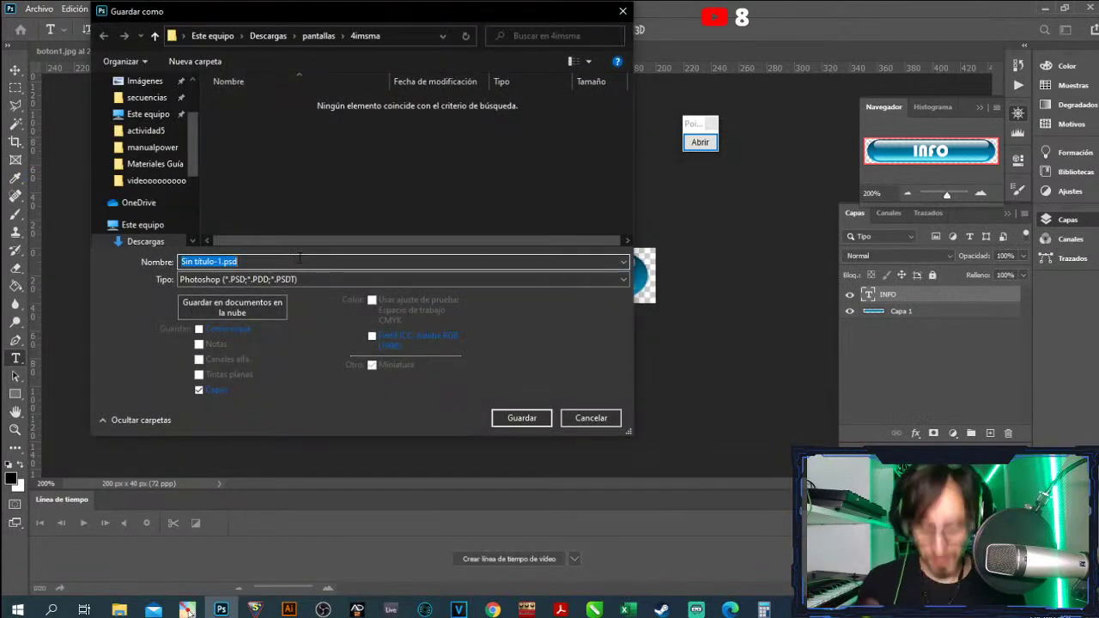
text(info)
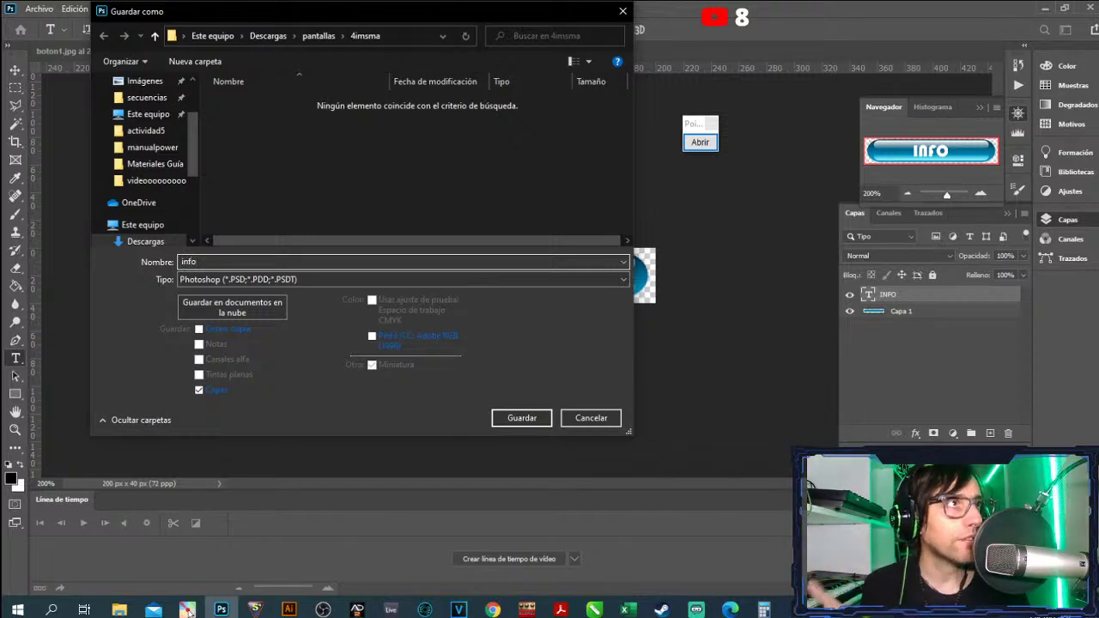
click(508, 421)
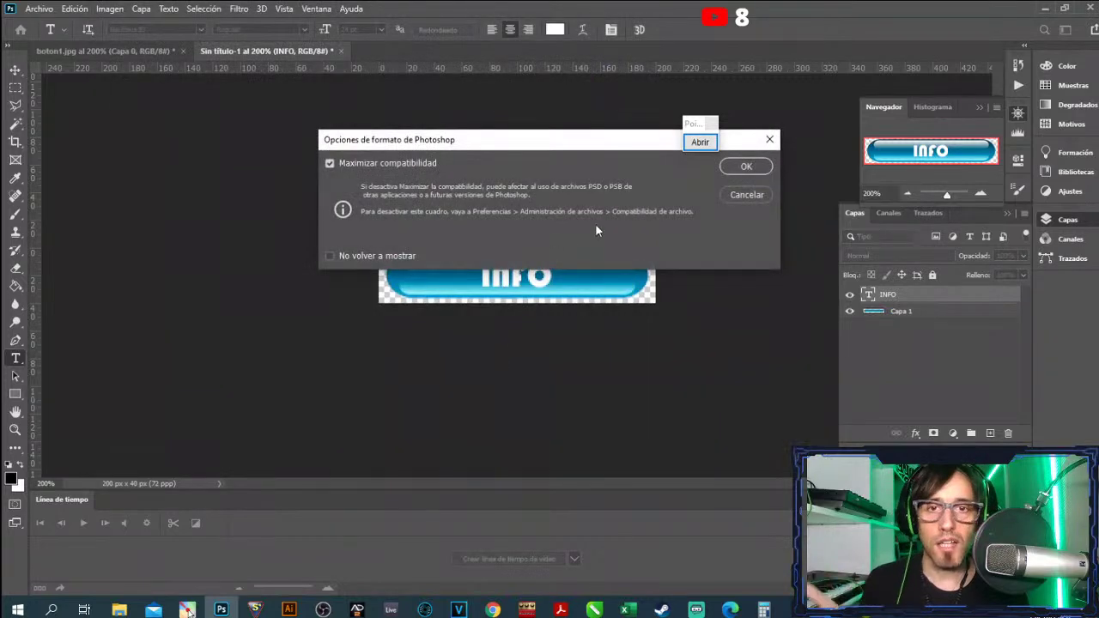
click(740, 194)
- Start saving the INFO button to the computer under a new name, with PNG as the file format
click(39, 8)
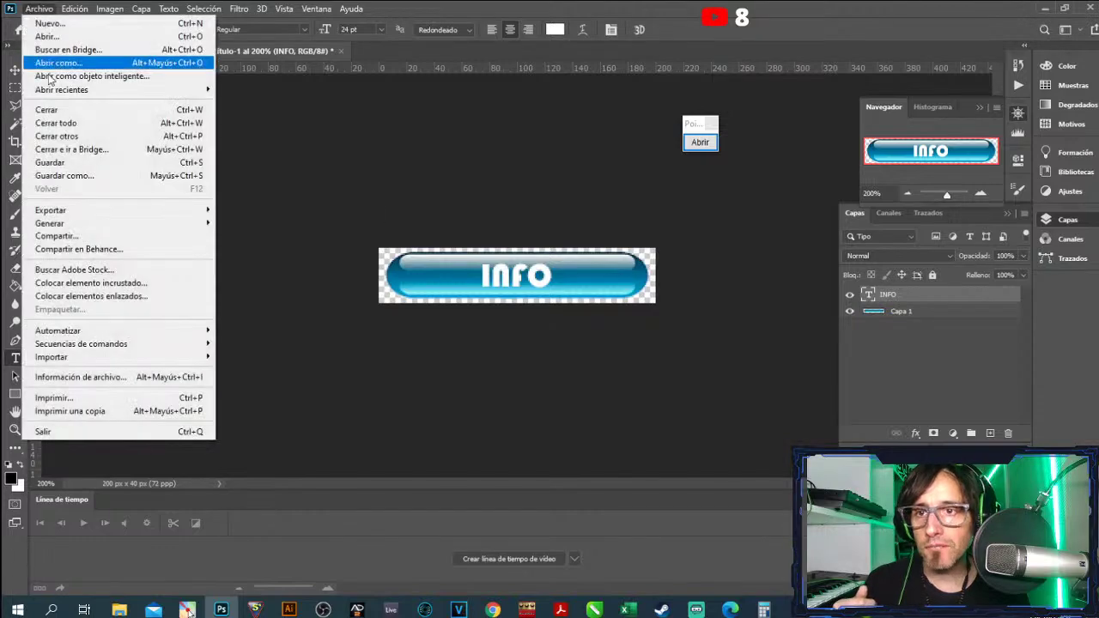
click(76, 171)
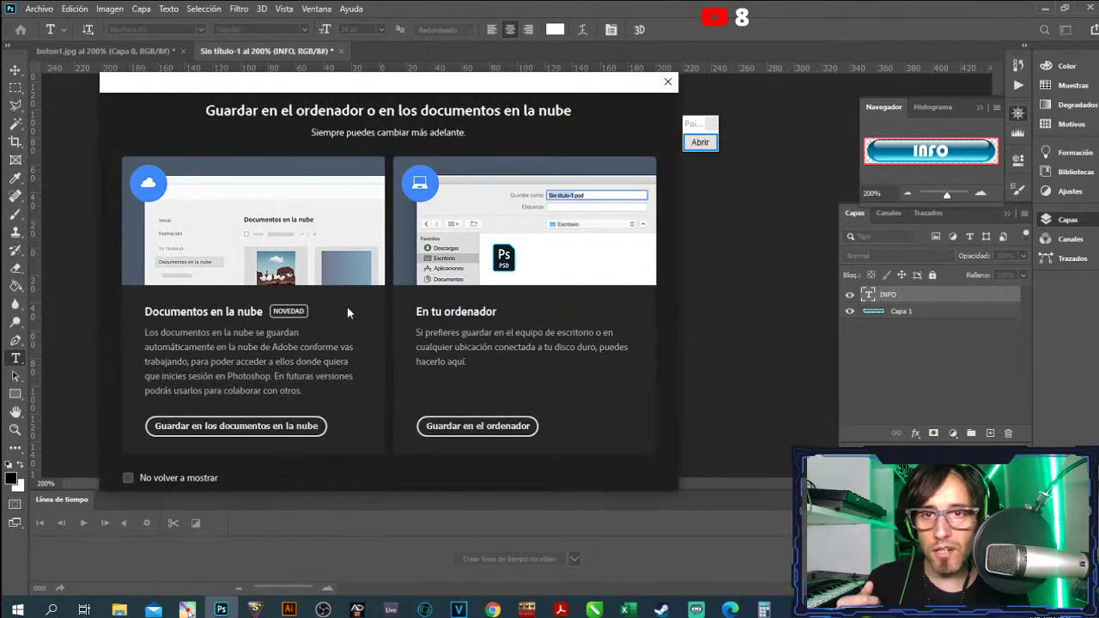
click(481, 426)
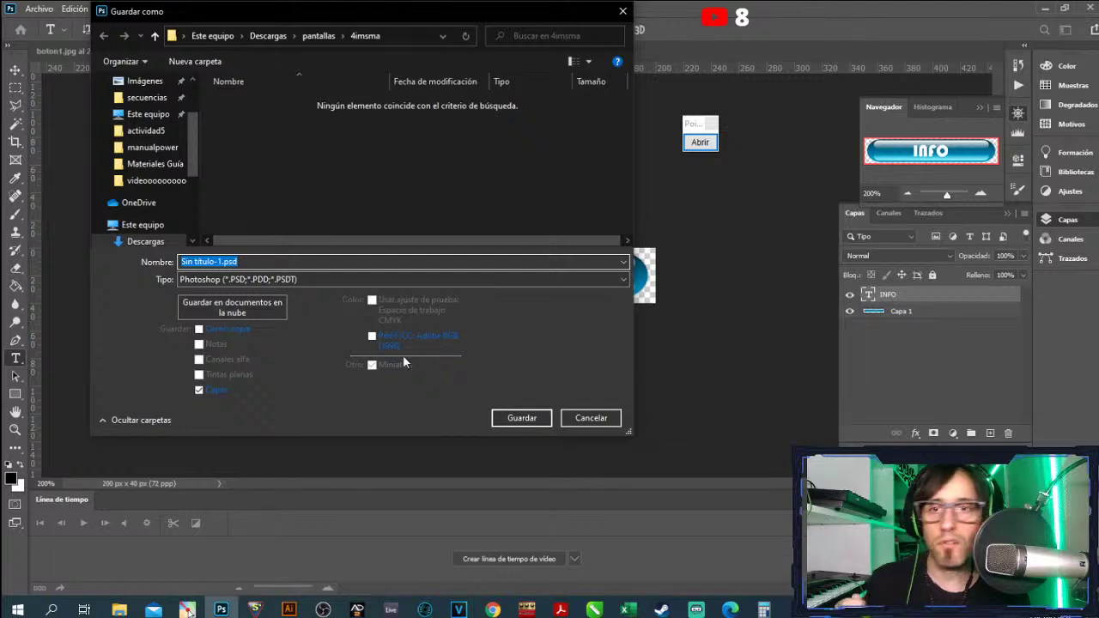
click(289, 280)
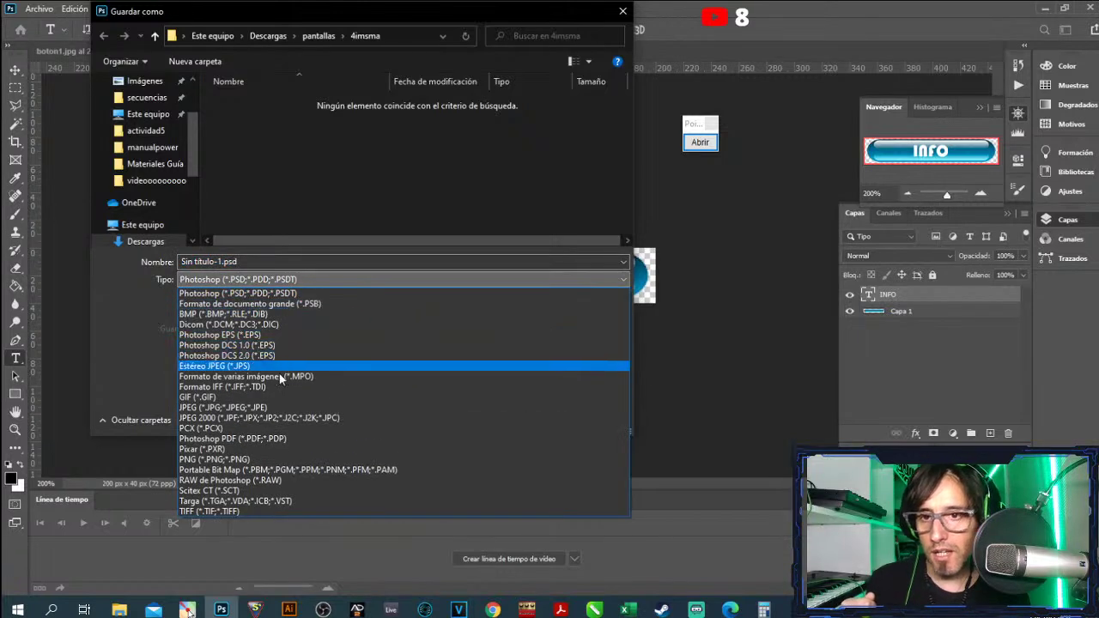
click(291, 460)
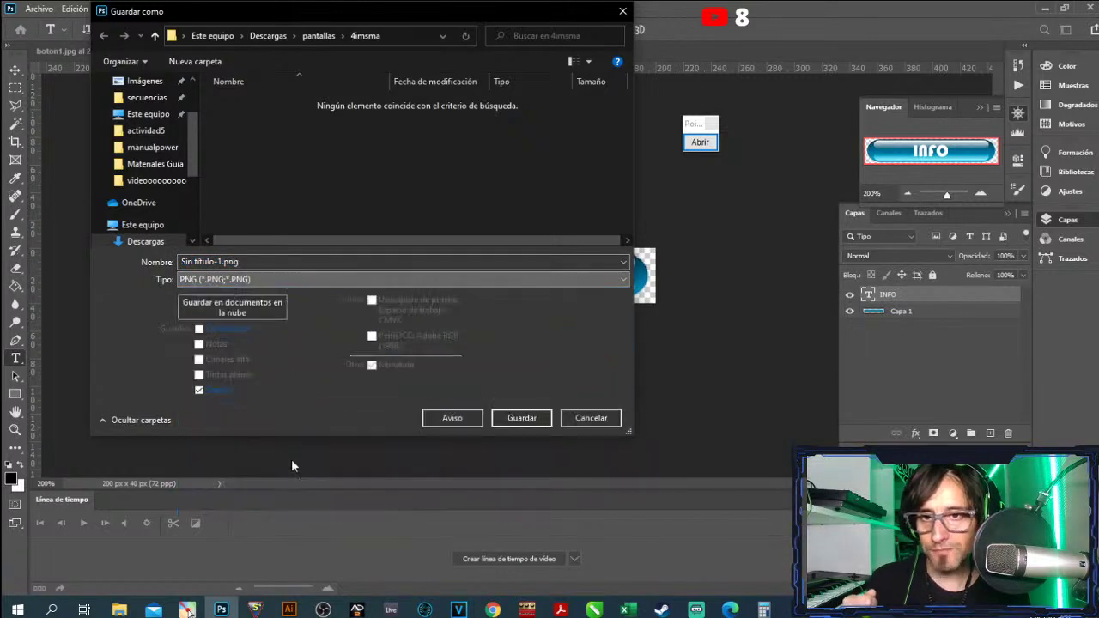
- Name the PNG file info and save it in the 4imsma folder, accepting the PNG format options
click(277, 262)
text(i)
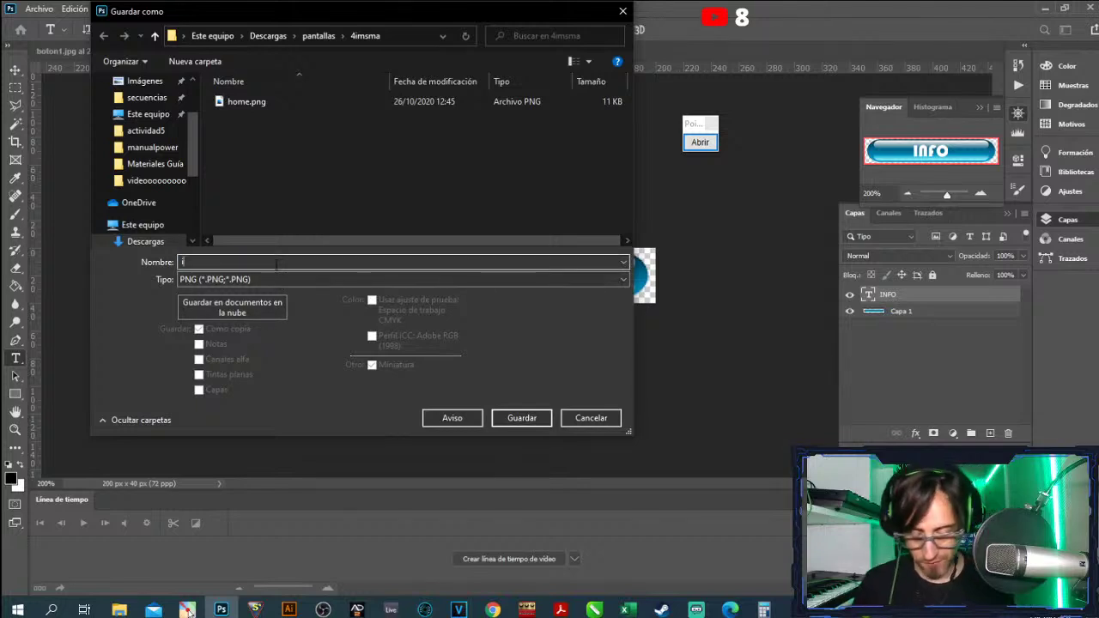
text(nfo)
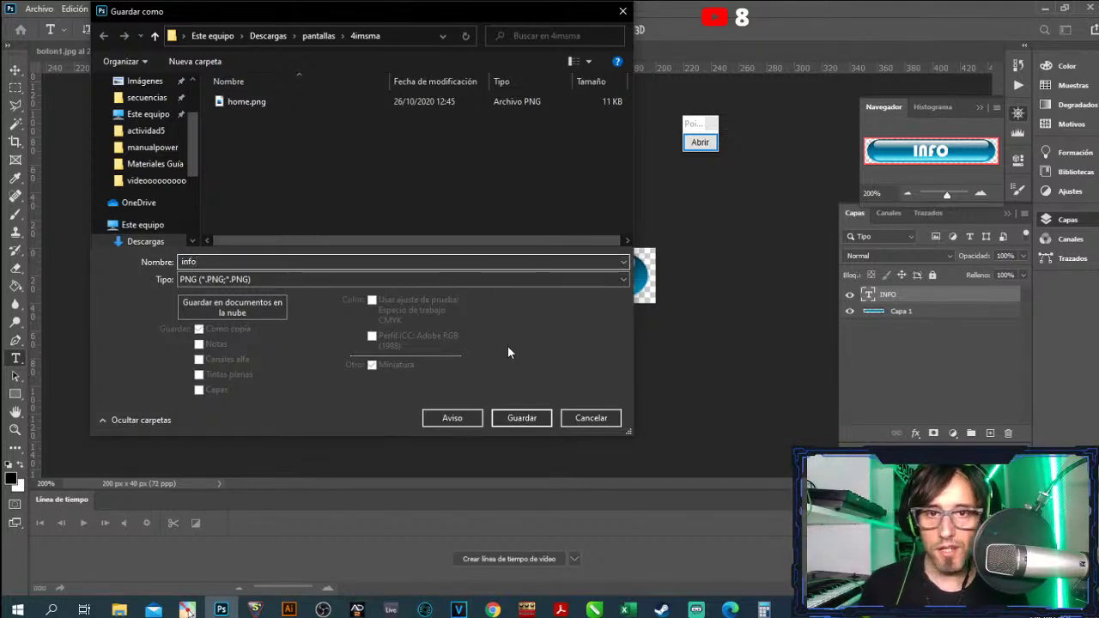
click(521, 418)
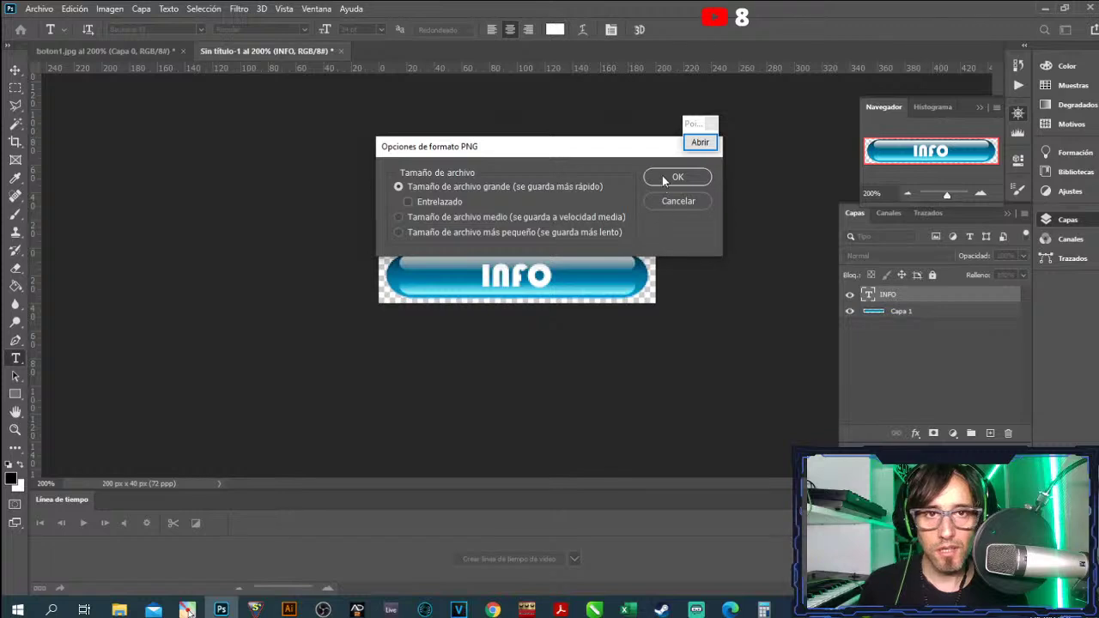
click(666, 178)
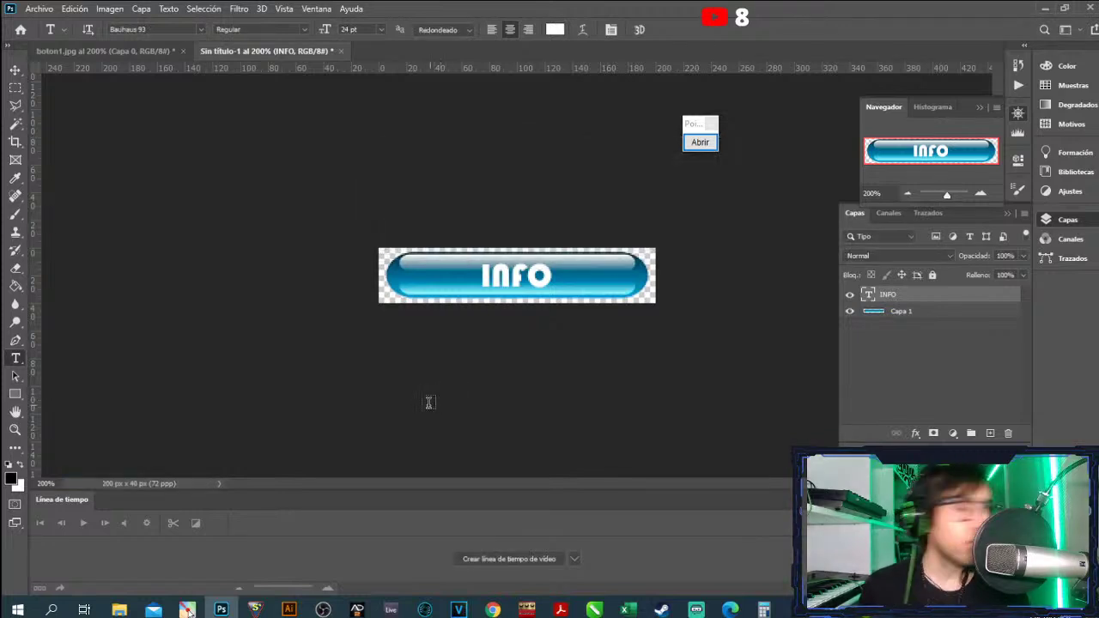
- Replace the INFO text on the button with FOTOS and start saving it to the computer in PNG format
double_click(518, 275)
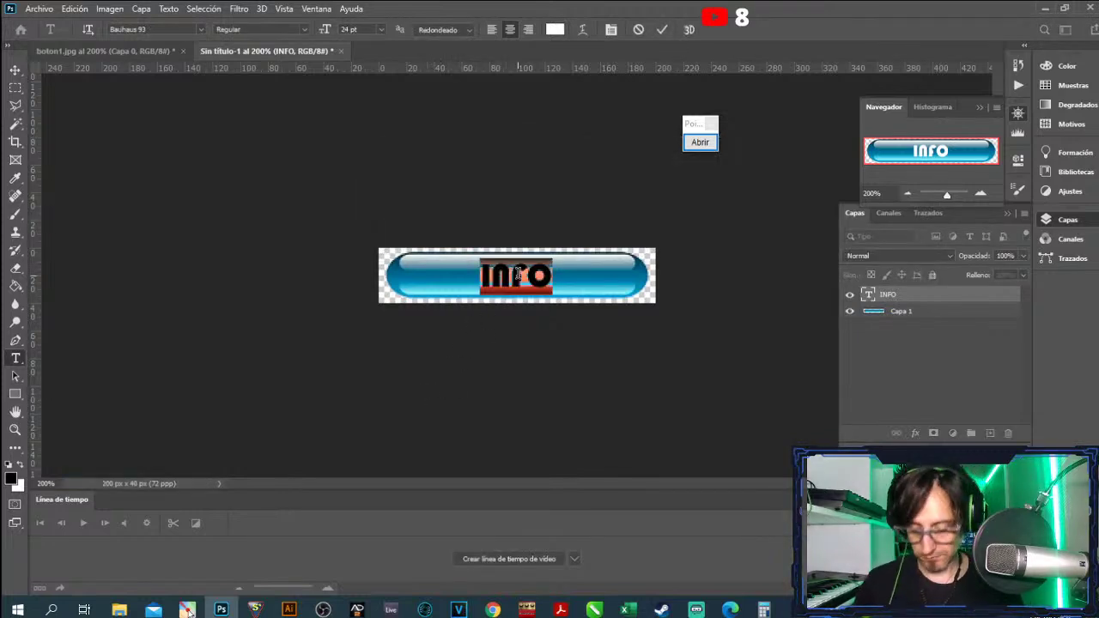
text(FOTOS)
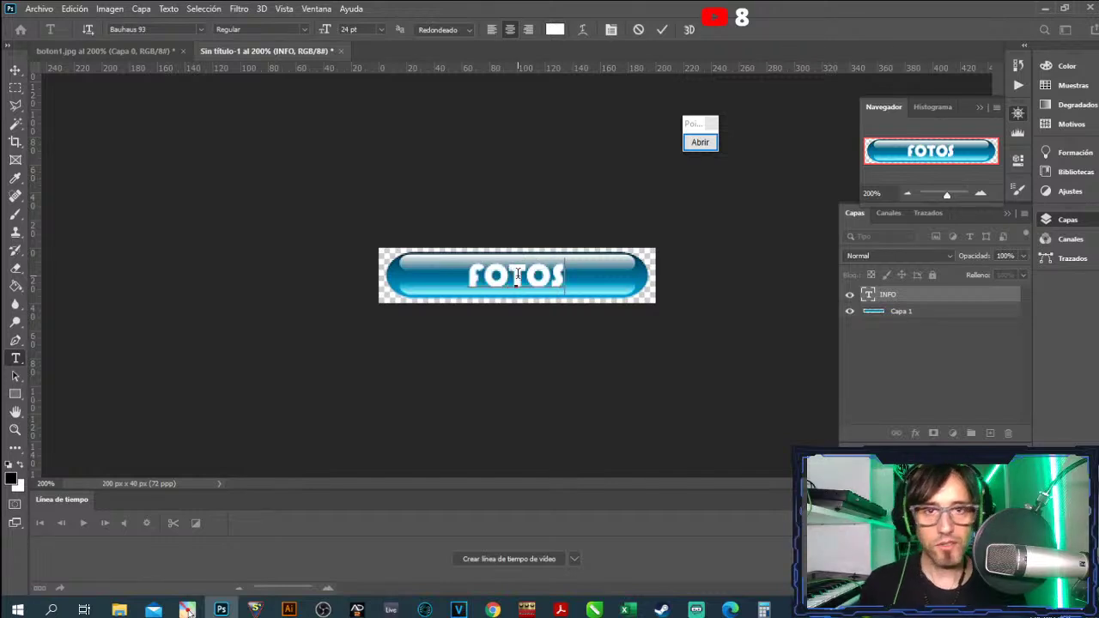
click(51, 9)
click(79, 171)
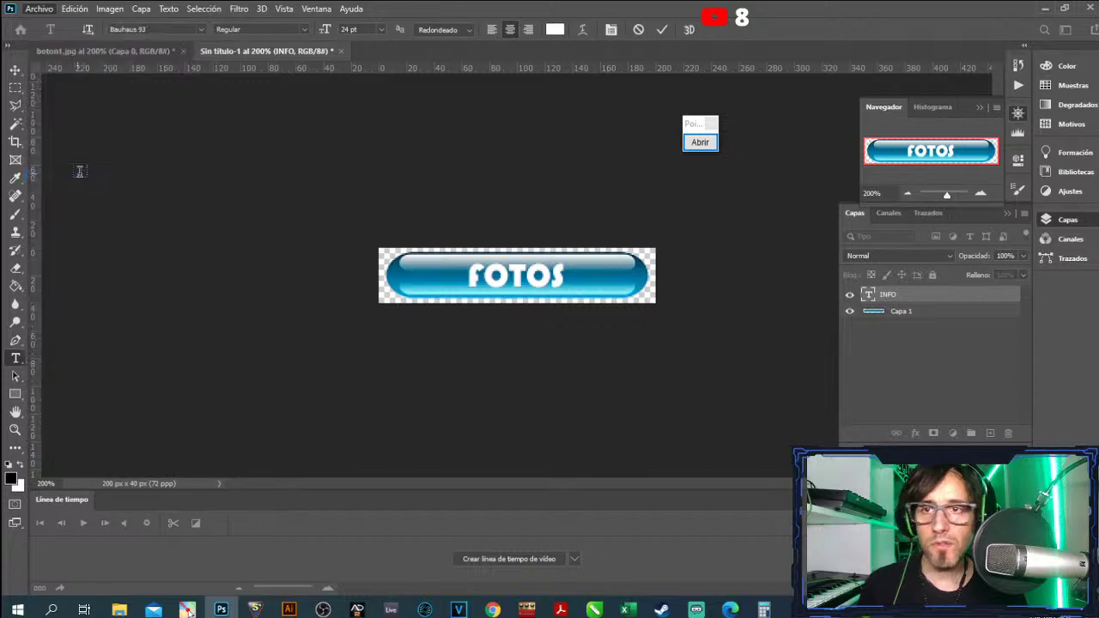
click(500, 426)
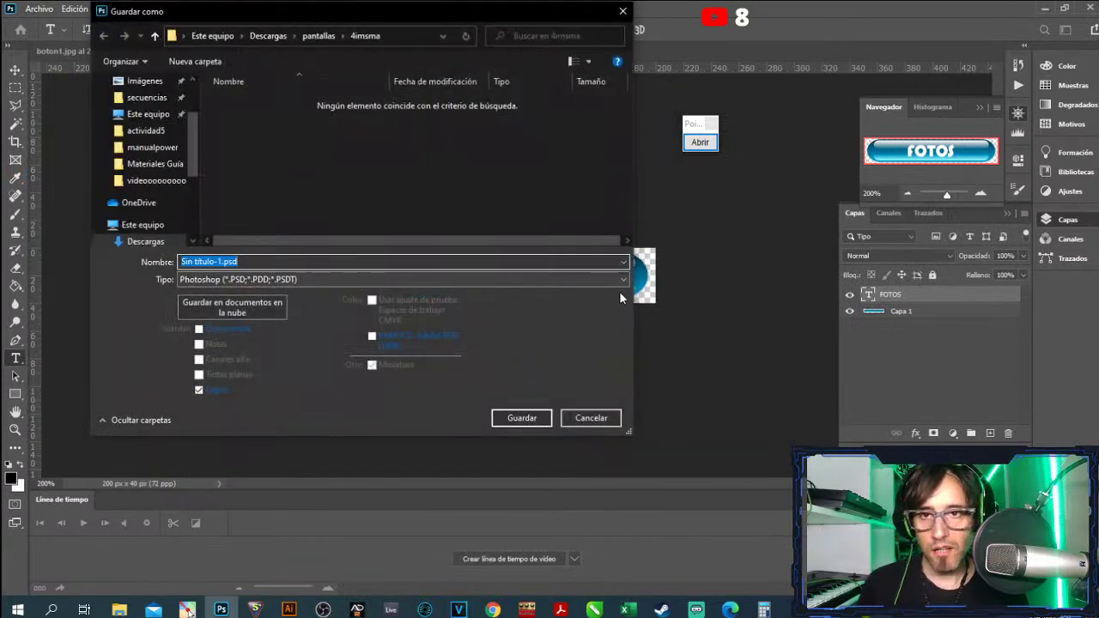
click(619, 285)
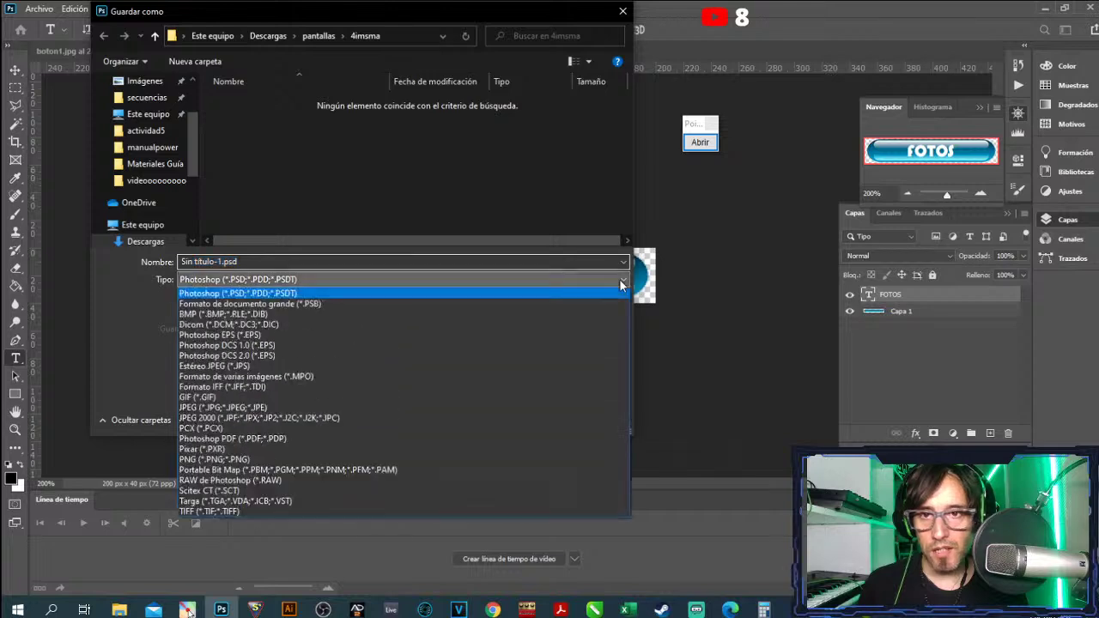
click(526, 459)
- Name the PNG file fotos and save it in the 4imsma folder, accepting the PNG format options
click(245, 264)
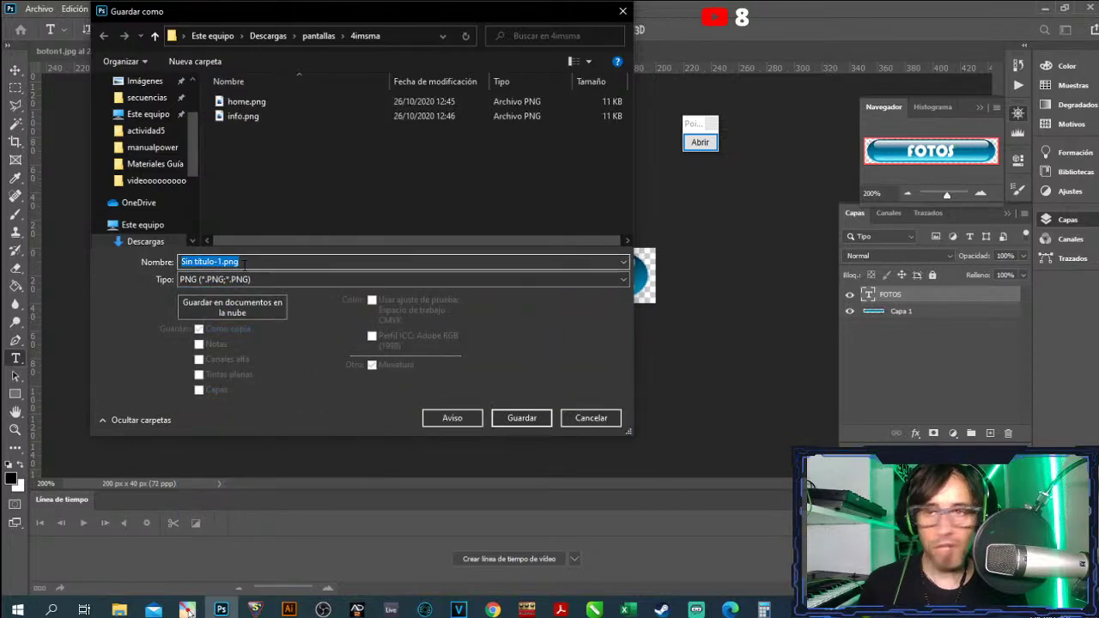
text(F)
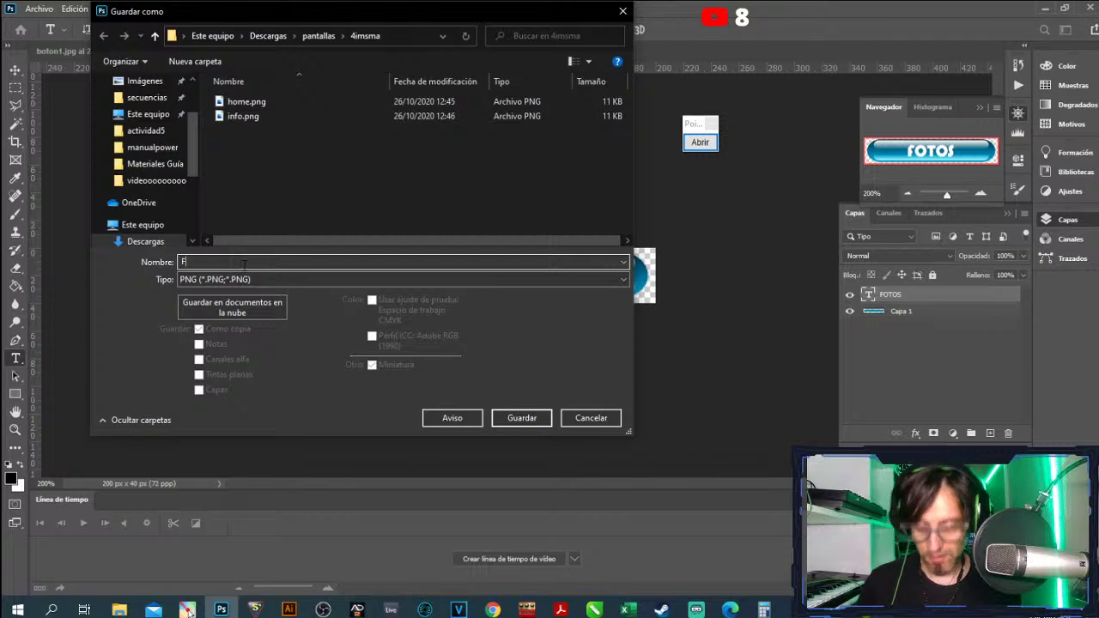
text(otos)
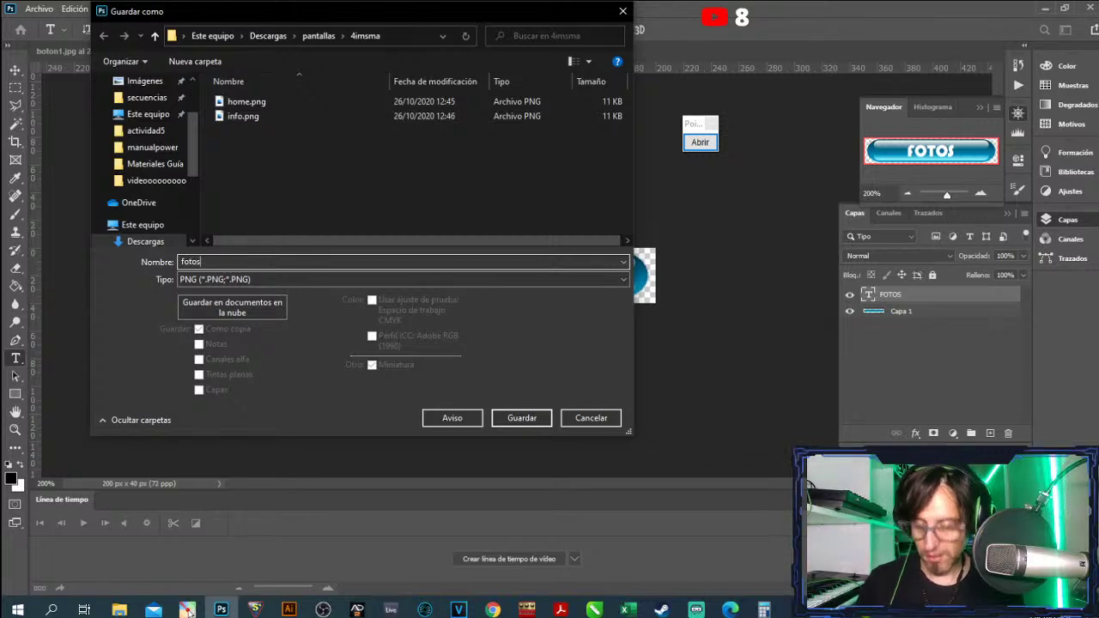
click(524, 419)
key(Return)
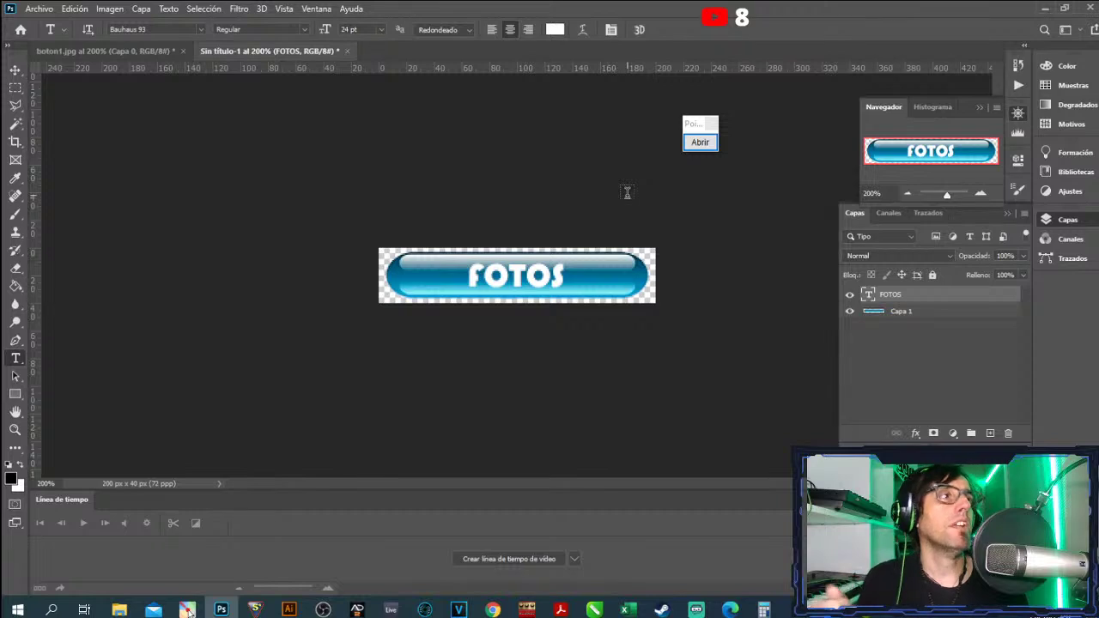
- Replace the FOTOS text on the button with CONTACTO and commit the text edit
double_click(495, 276)
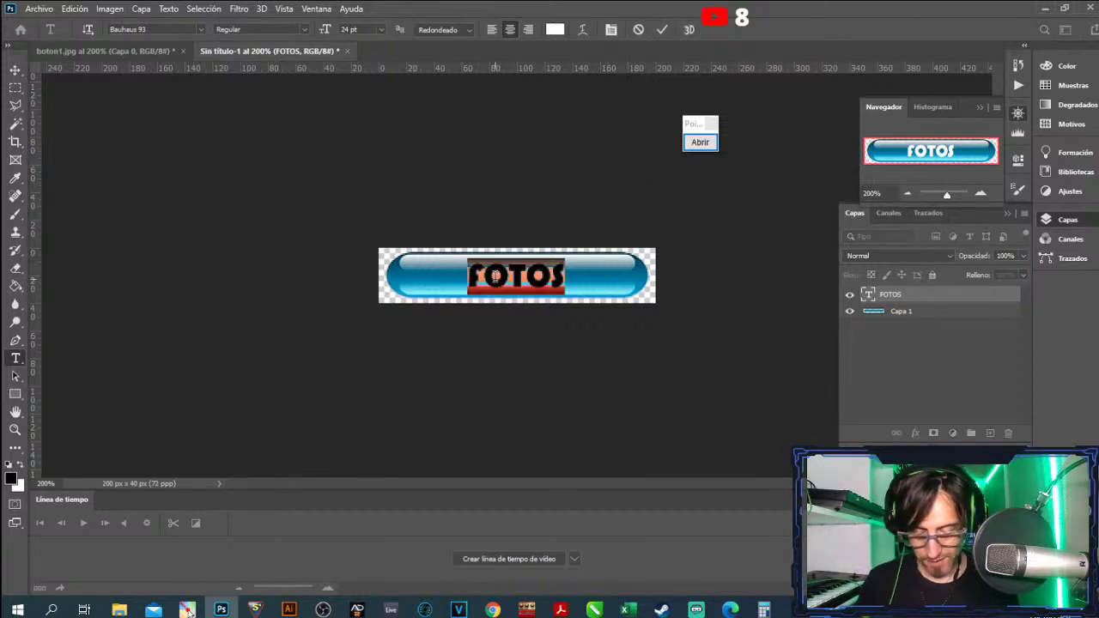
text(CONTACTO)
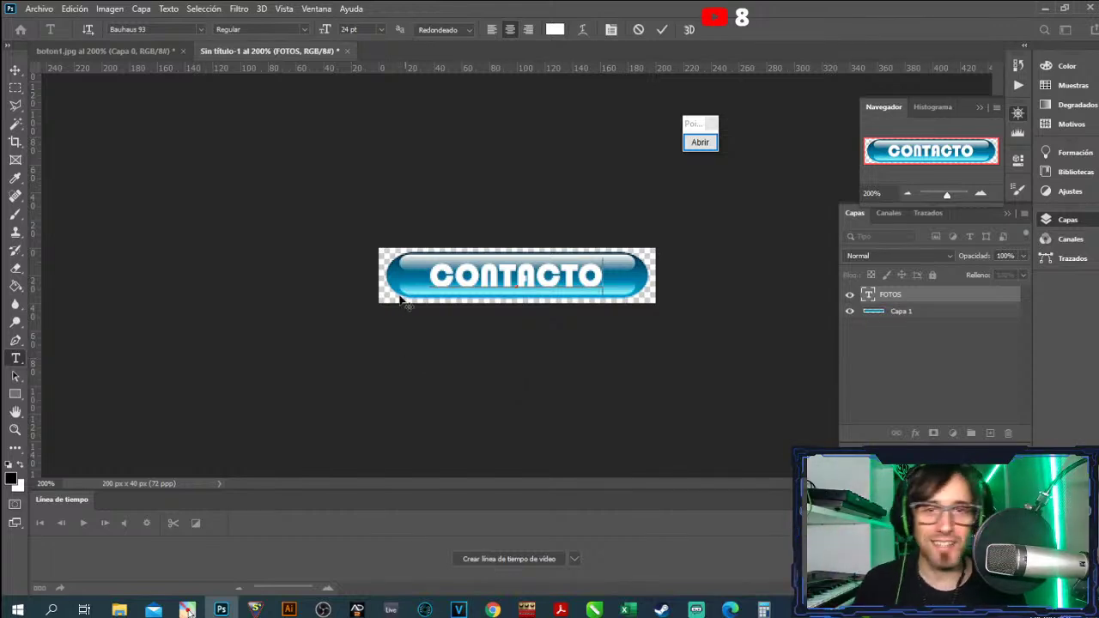
key(ctrl+Return)
- Start saving the CONTACTO button to the computer under a new name, with PNG as the file format
click(38, 8)
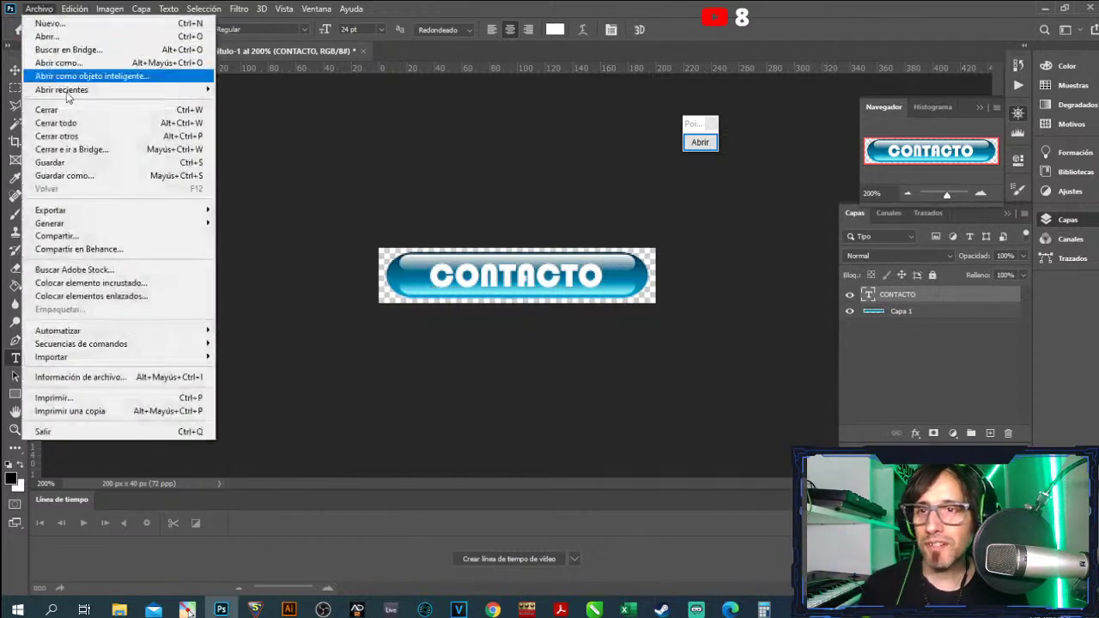
click(83, 175)
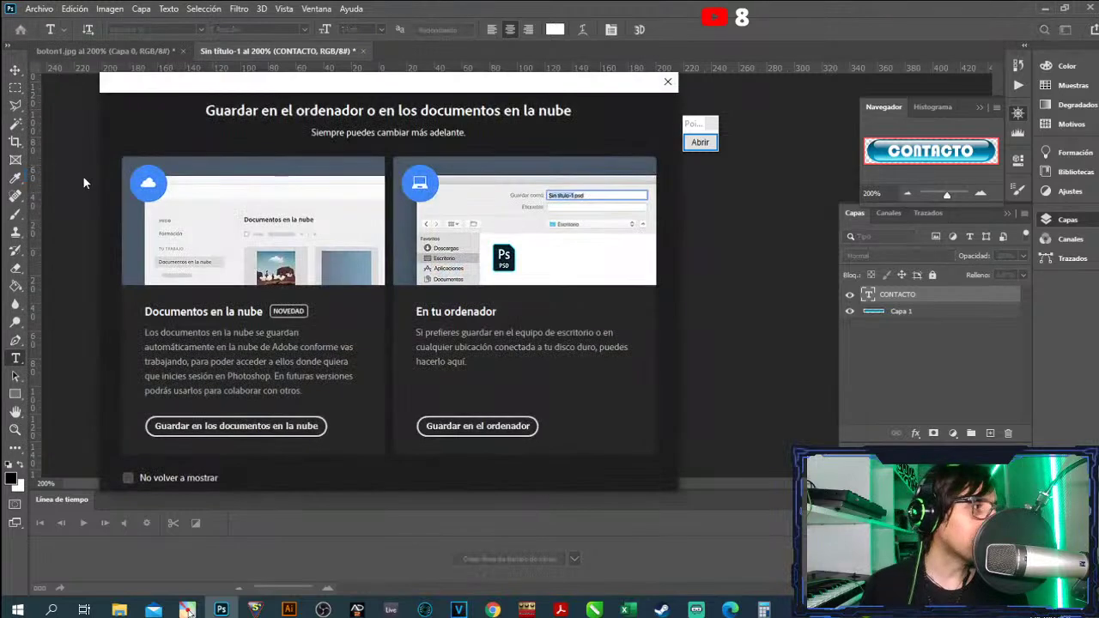
click(493, 426)
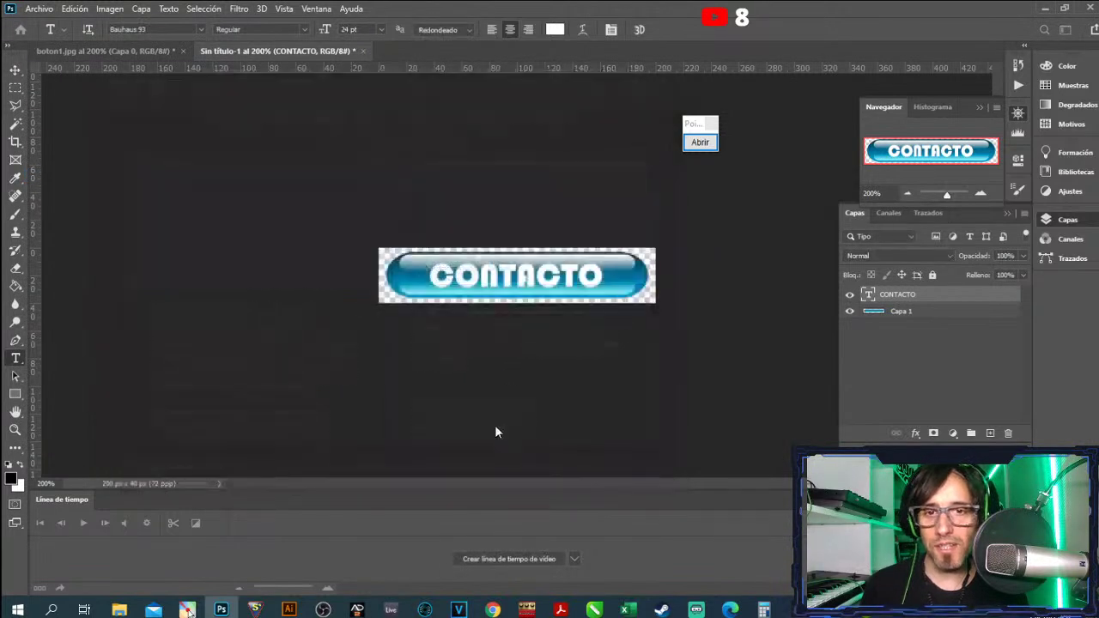
click(294, 279)
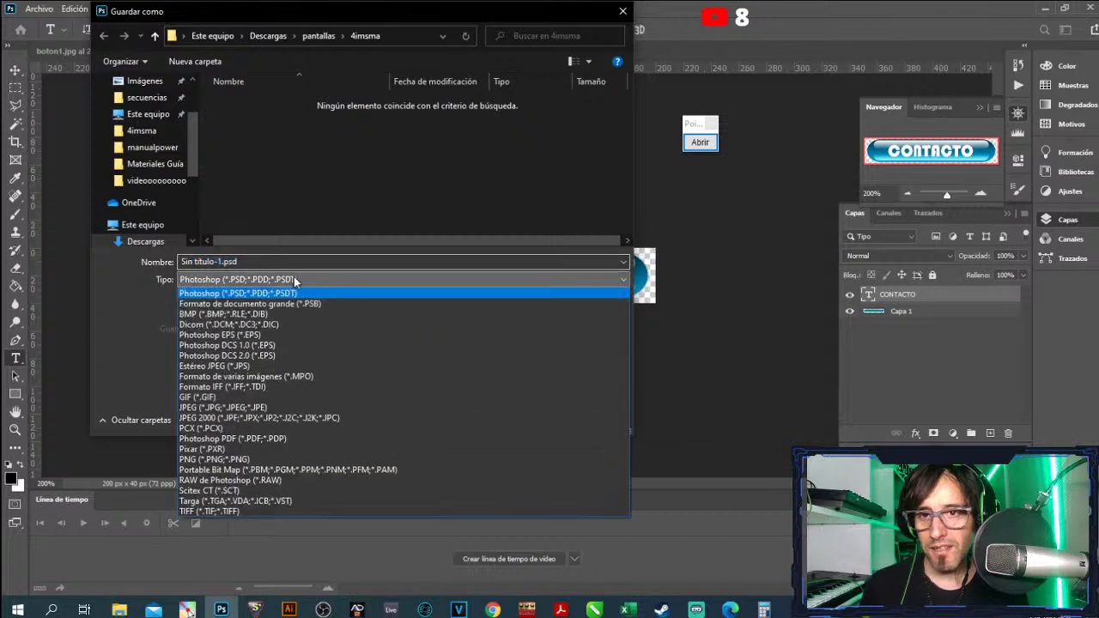
click(257, 459)
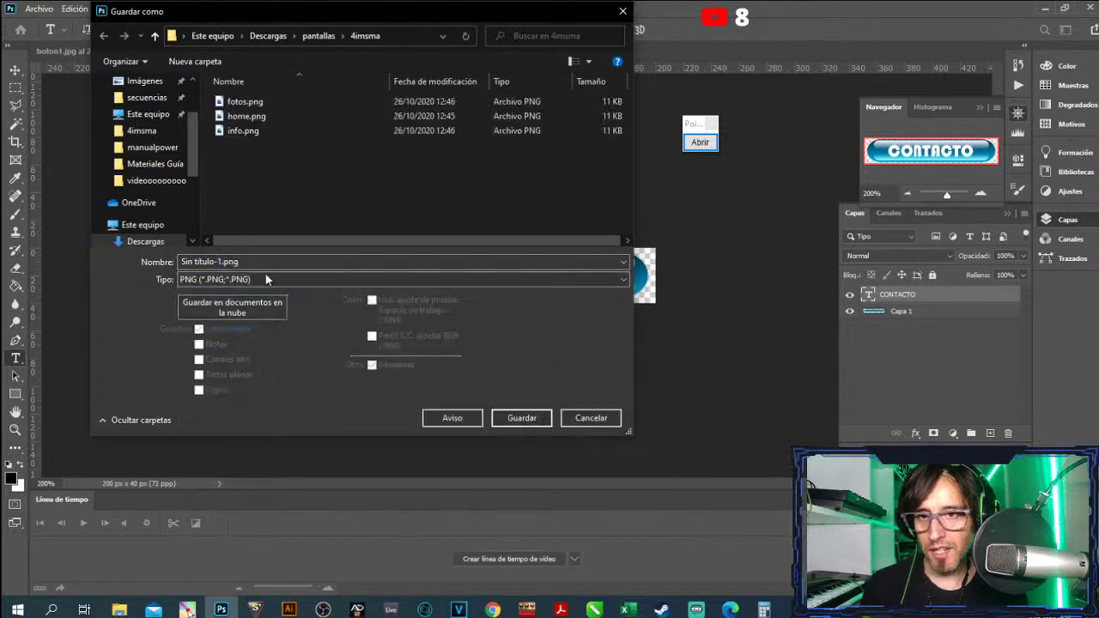
- Name the PNG file contacto and save it in the 4imsma folder with the large file size option
text(cont)
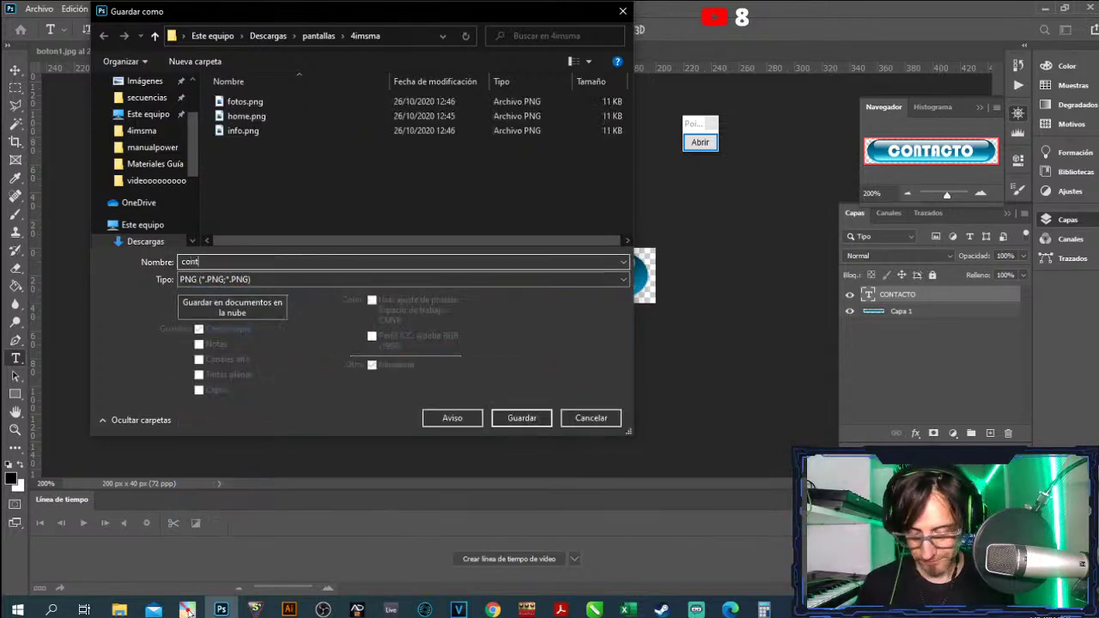
text(acto)
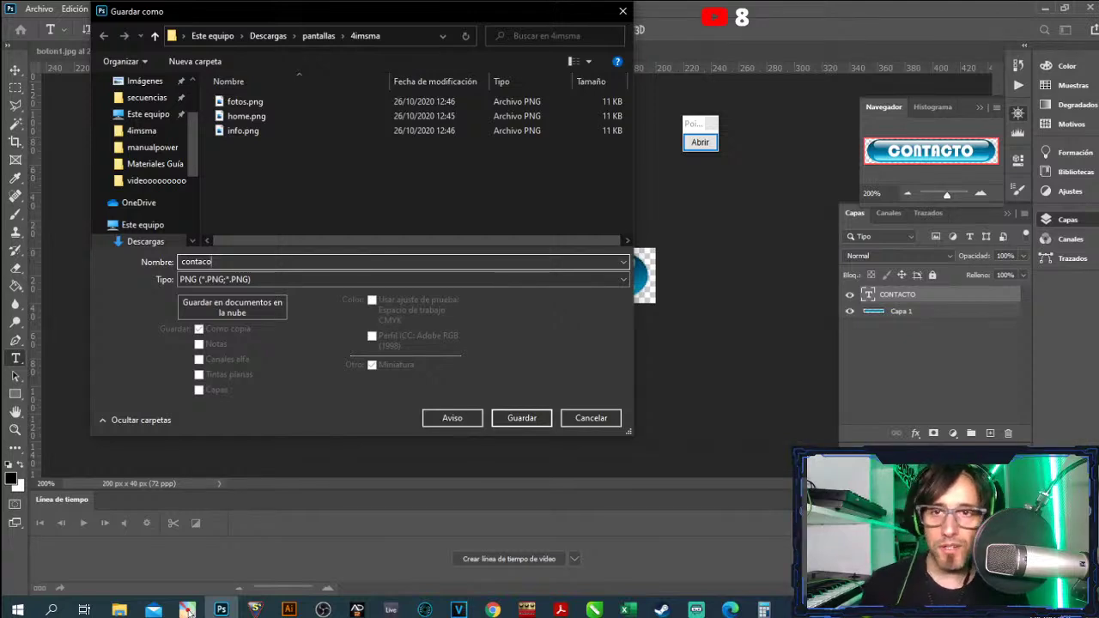
key(BackSpace)
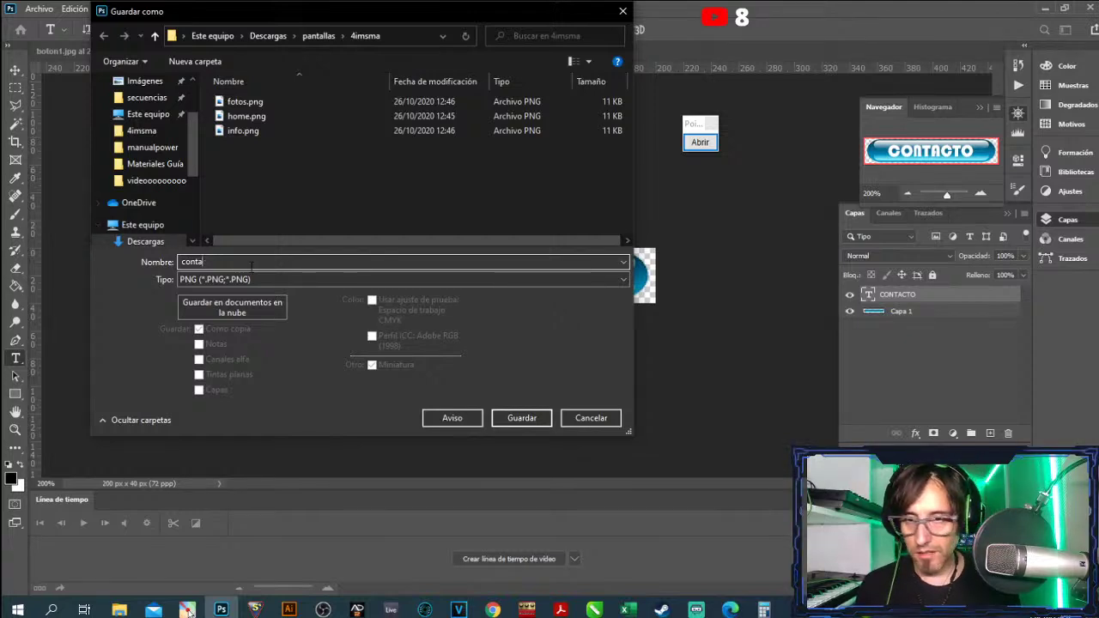
text(o)
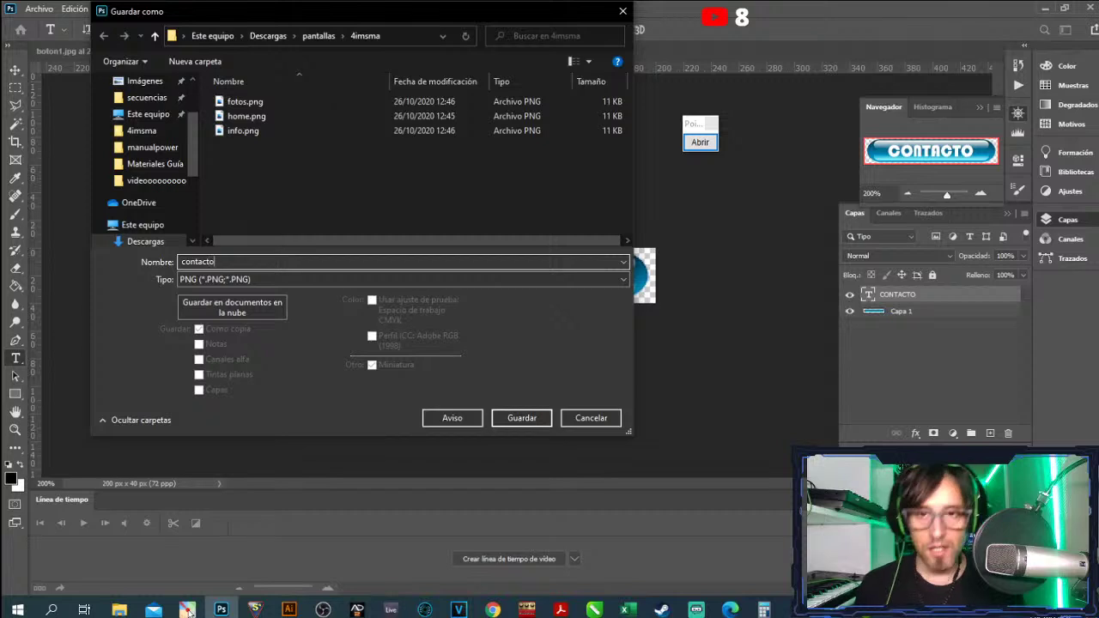
click(522, 418)
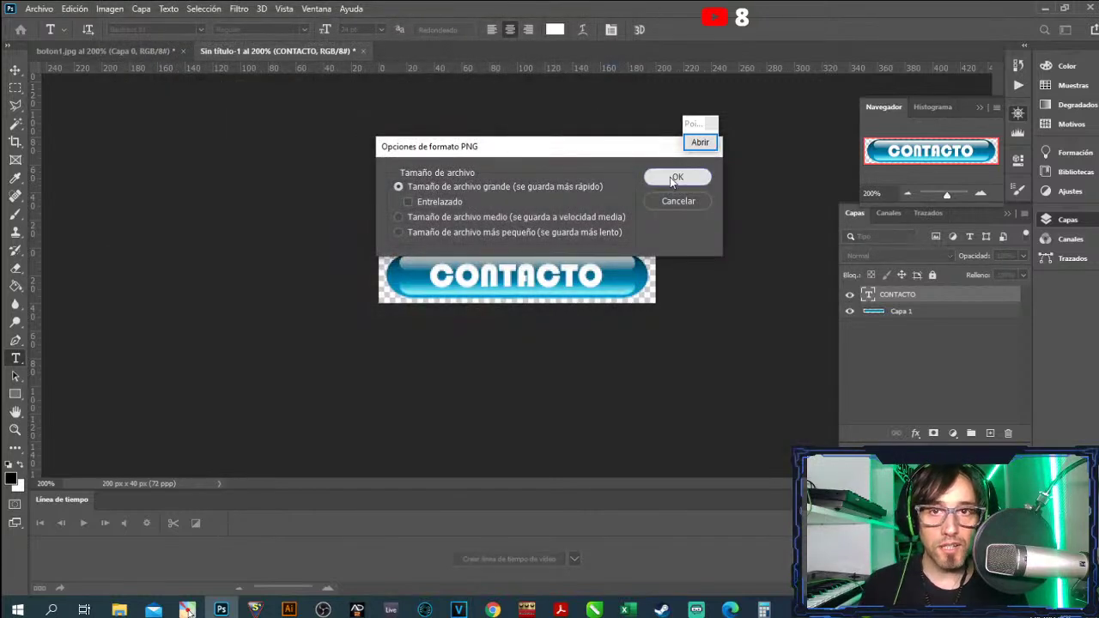
click(670, 177)
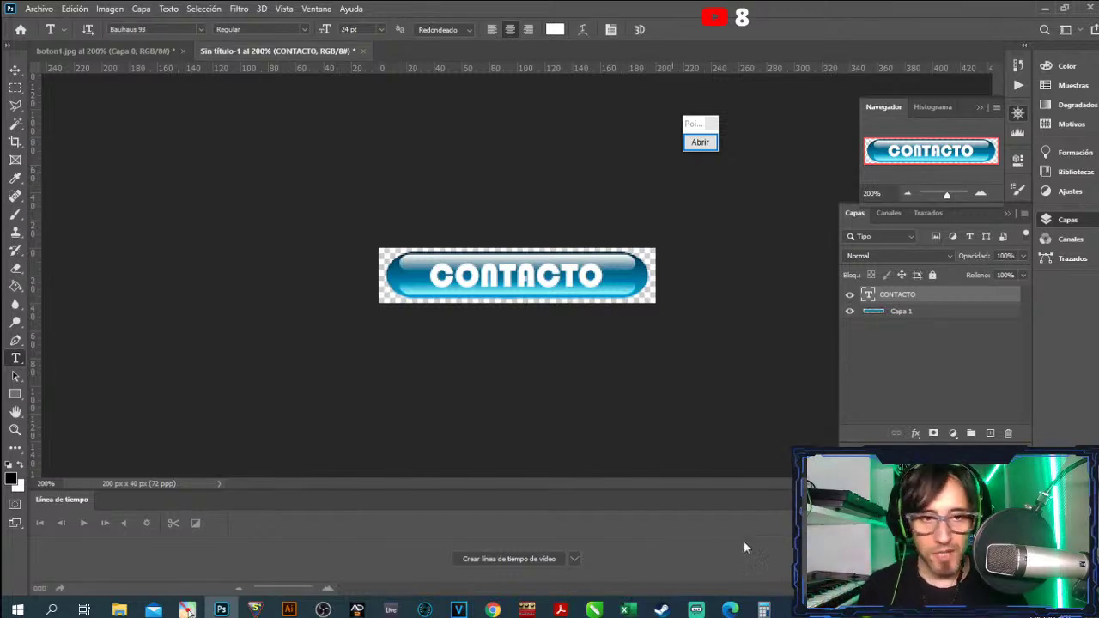
- Switch to Photoshop and start a new document with a width of 1000 pixels
key(alt+Tab)
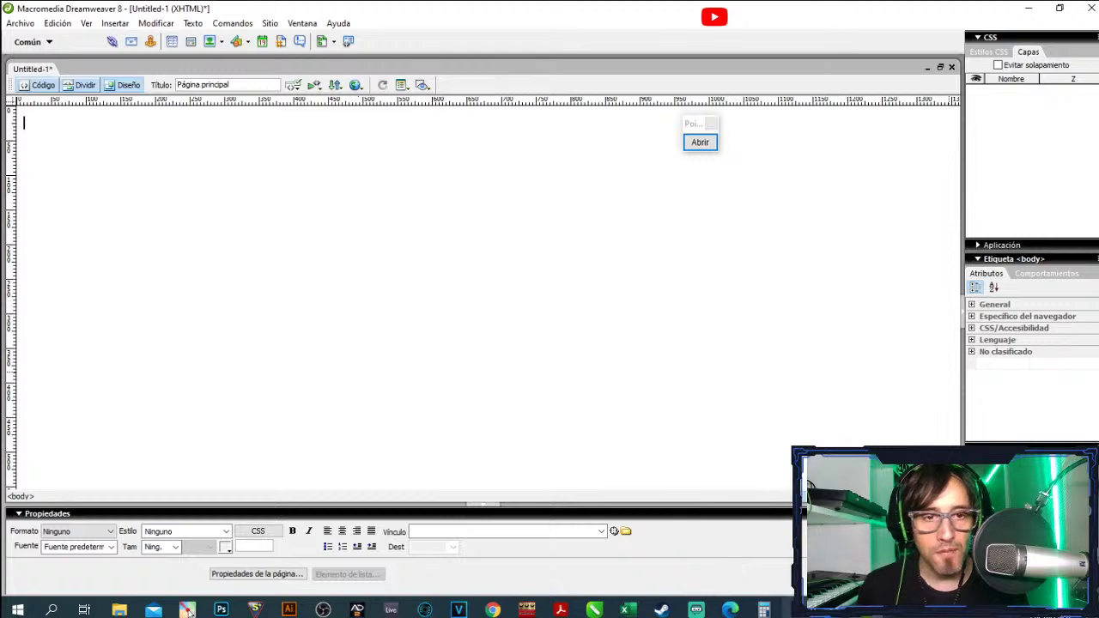
click(221, 609)
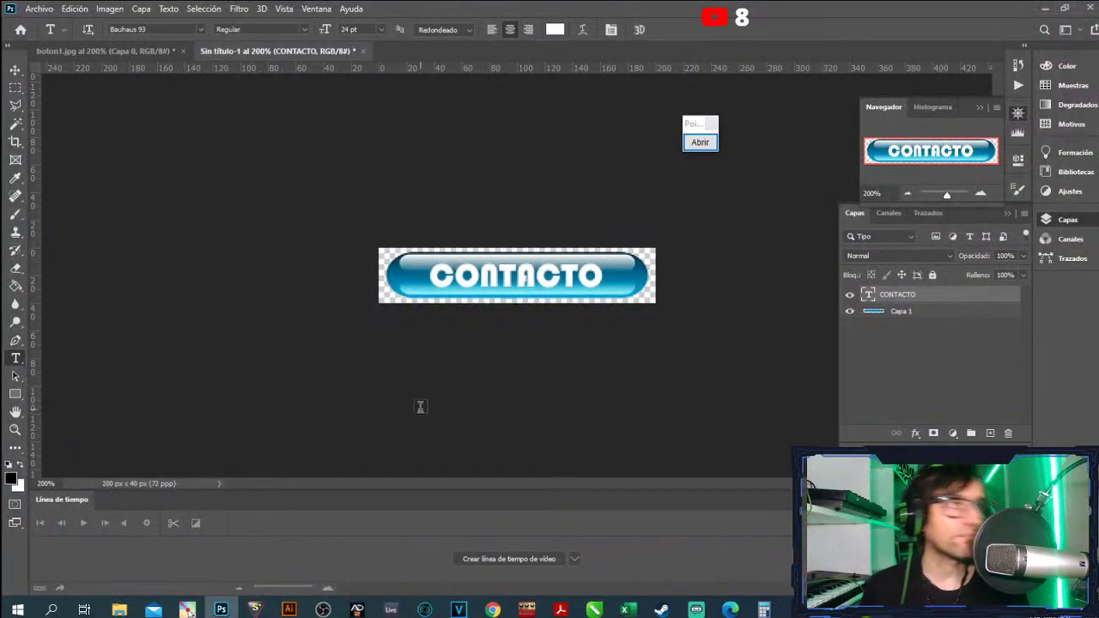
click(38, 9)
click(49, 23)
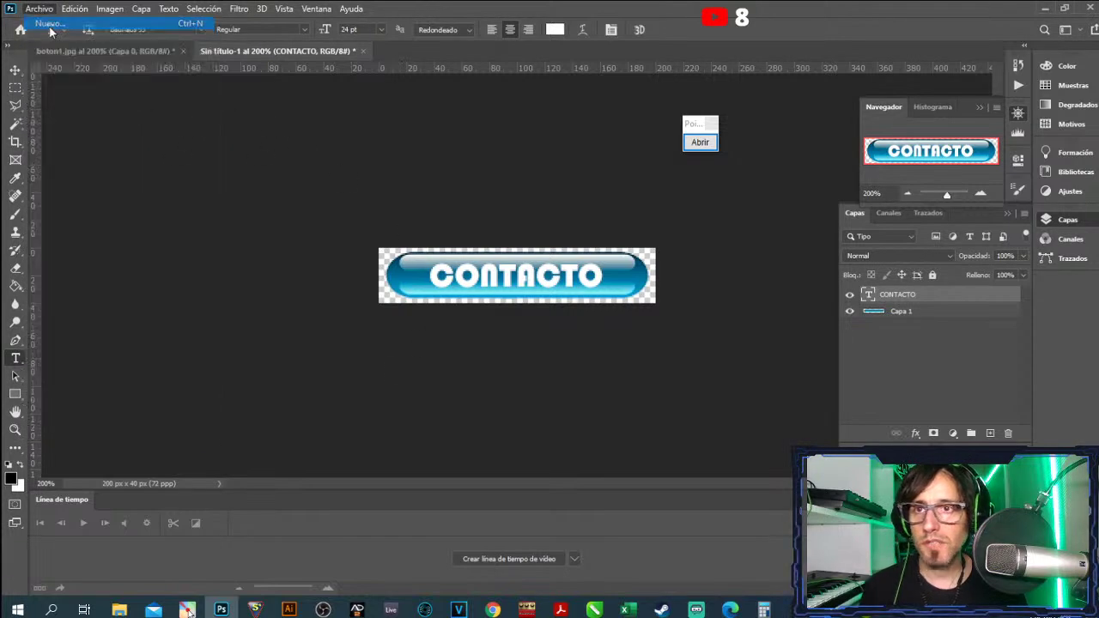
double_click(459, 206)
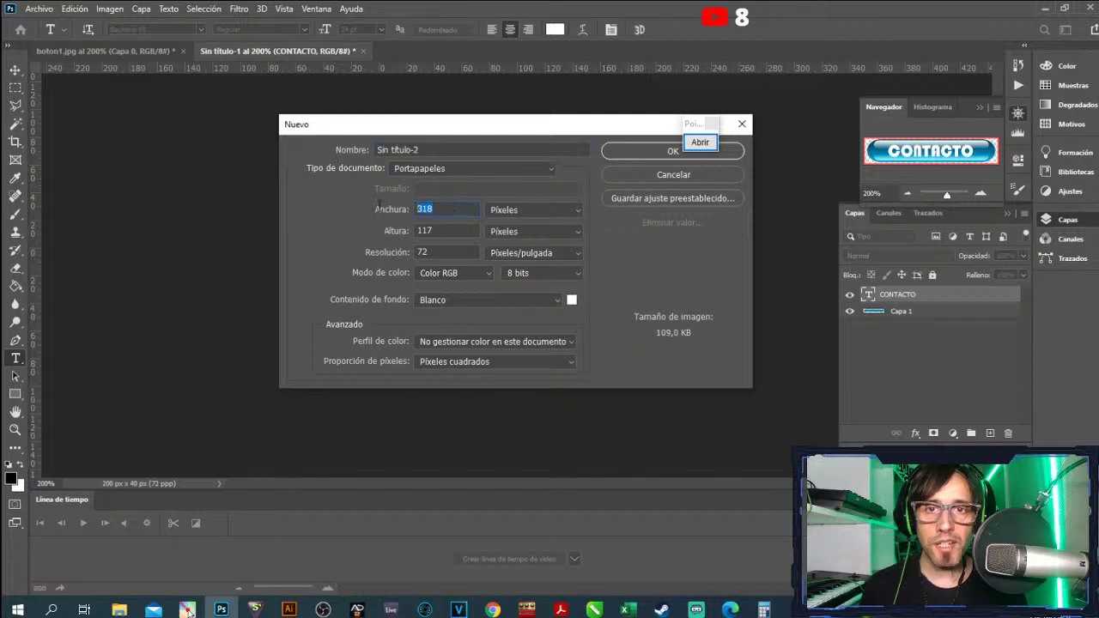
text(10000)
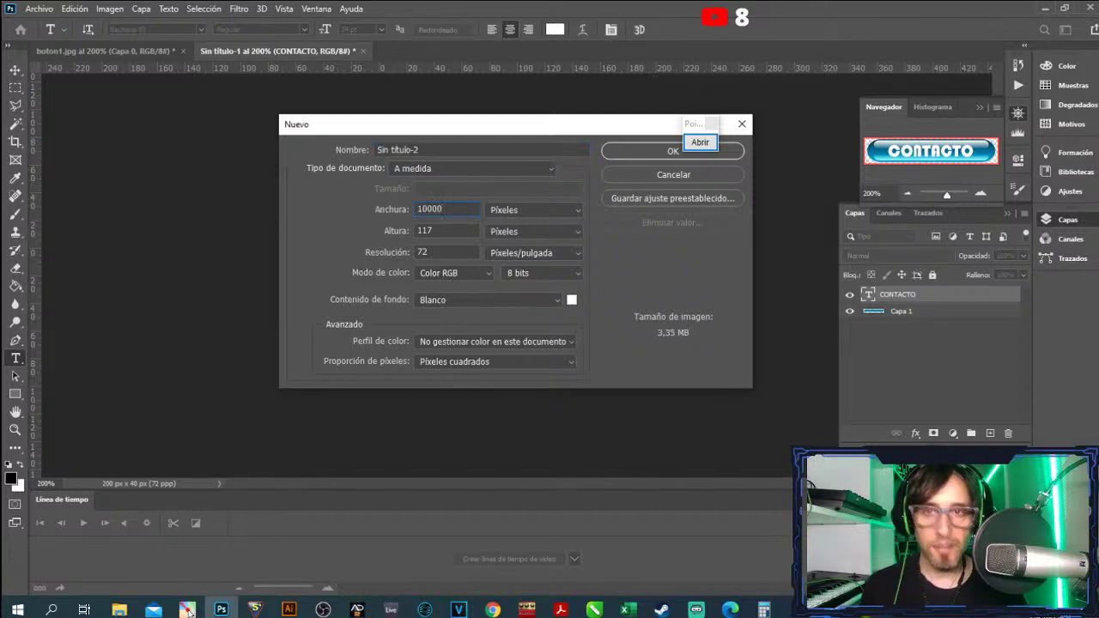
key(BackSpace)
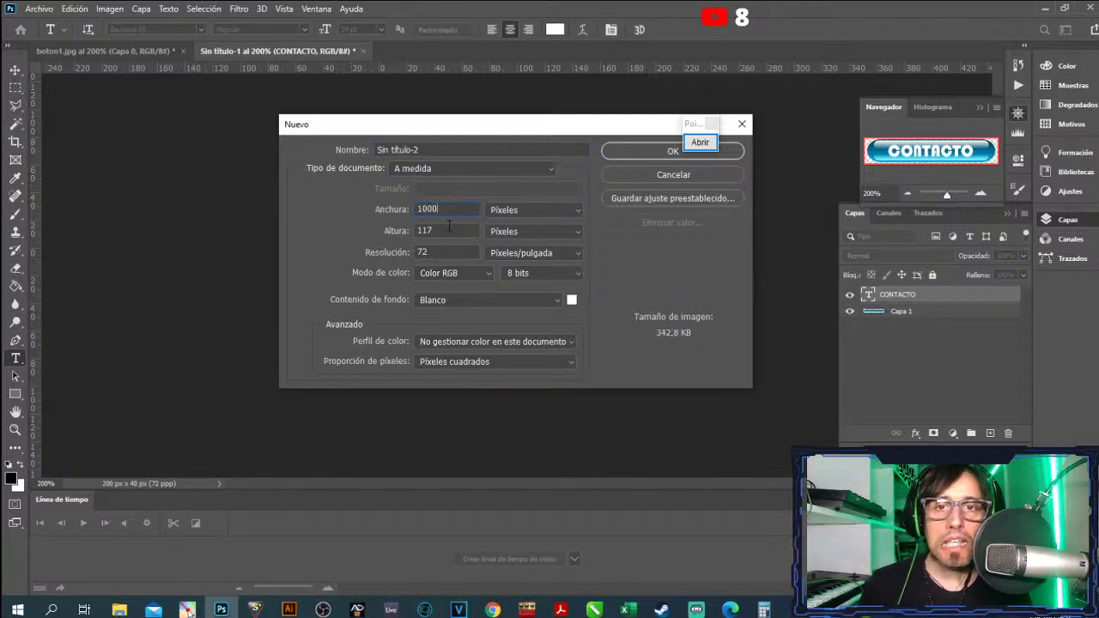
- Set the new document's height to 300 pixels and create it with a white background at 72 pixels per inch
key(Tab)
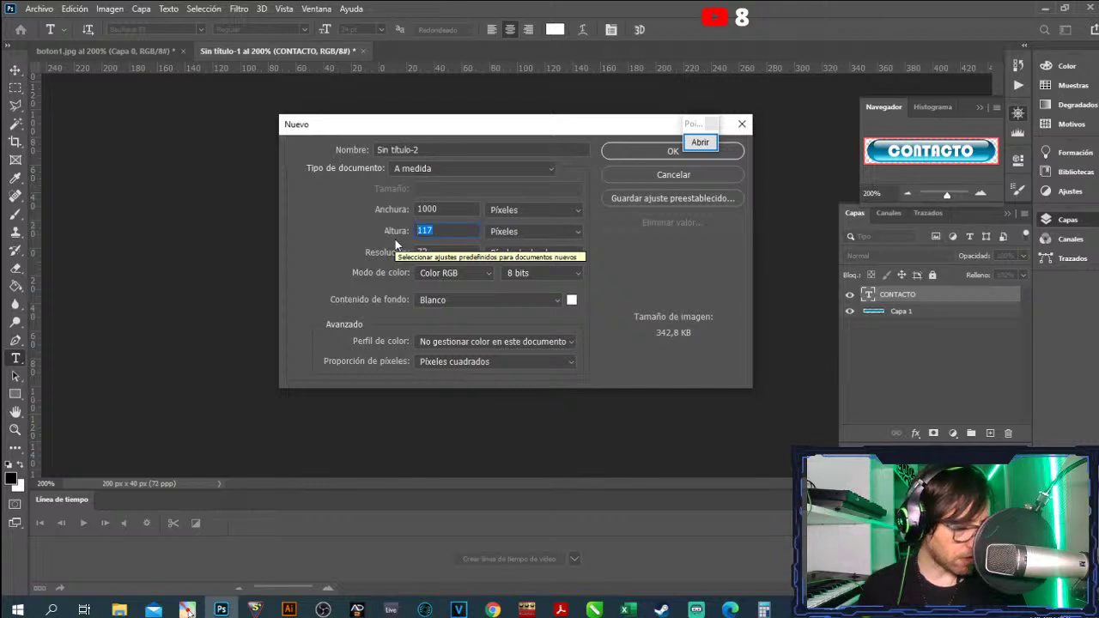
text(400)
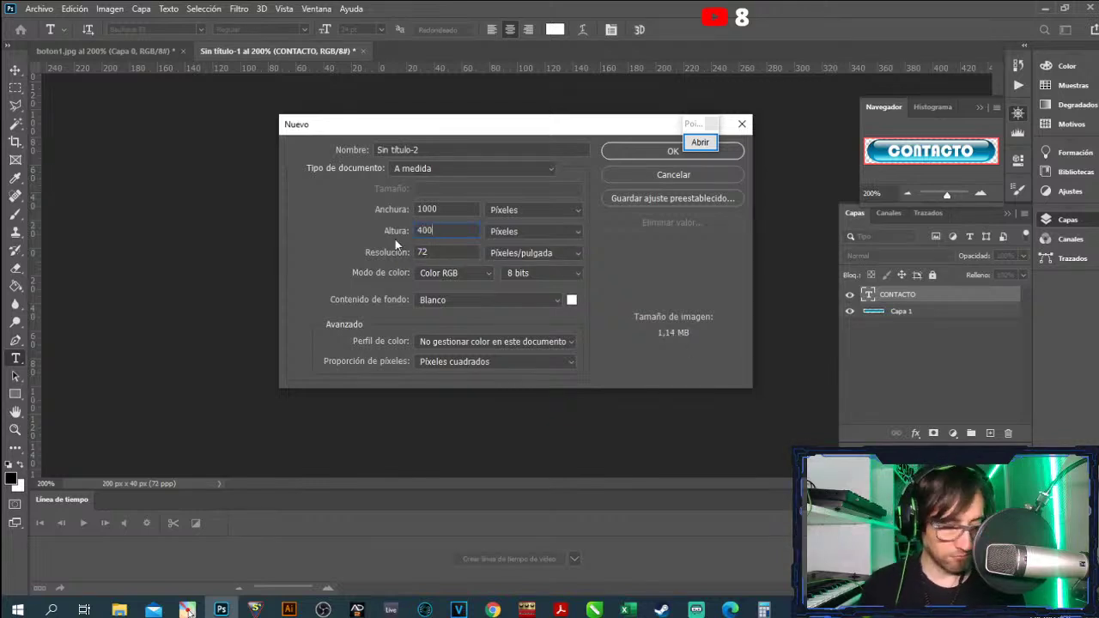
key(BackSpace)
key(BackSpace)
key(BackSpace)
text(3)
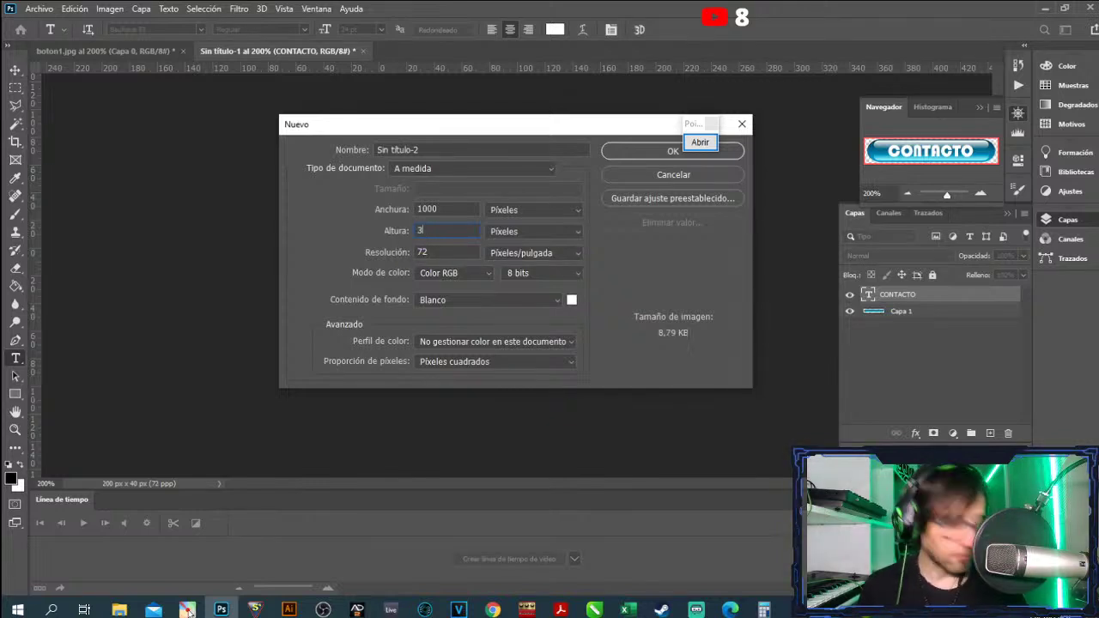
text(00)
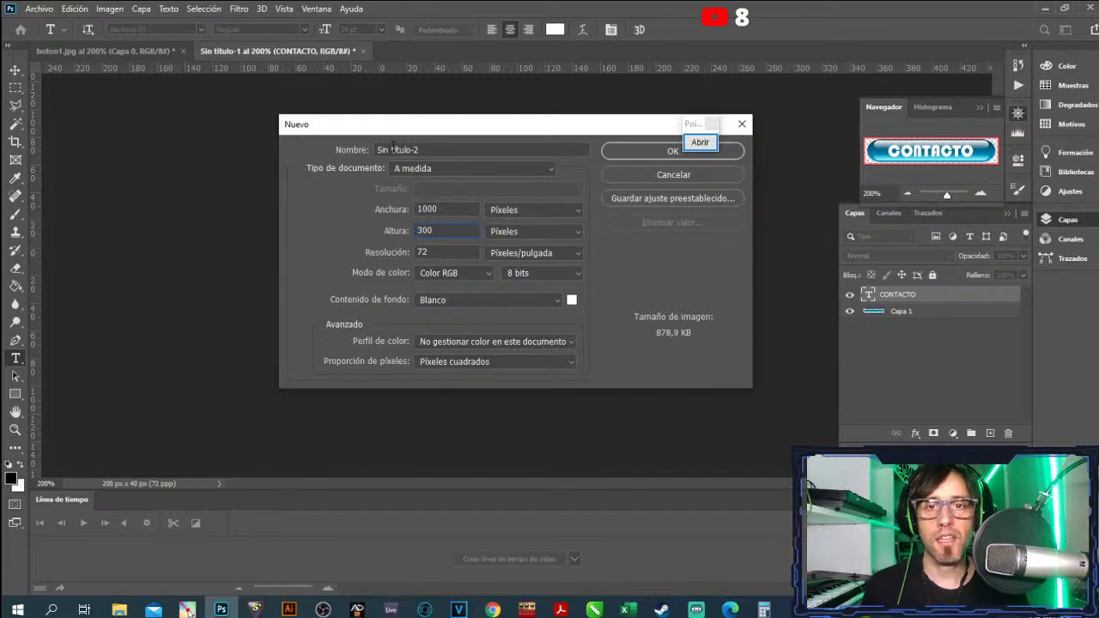
click(674, 155)
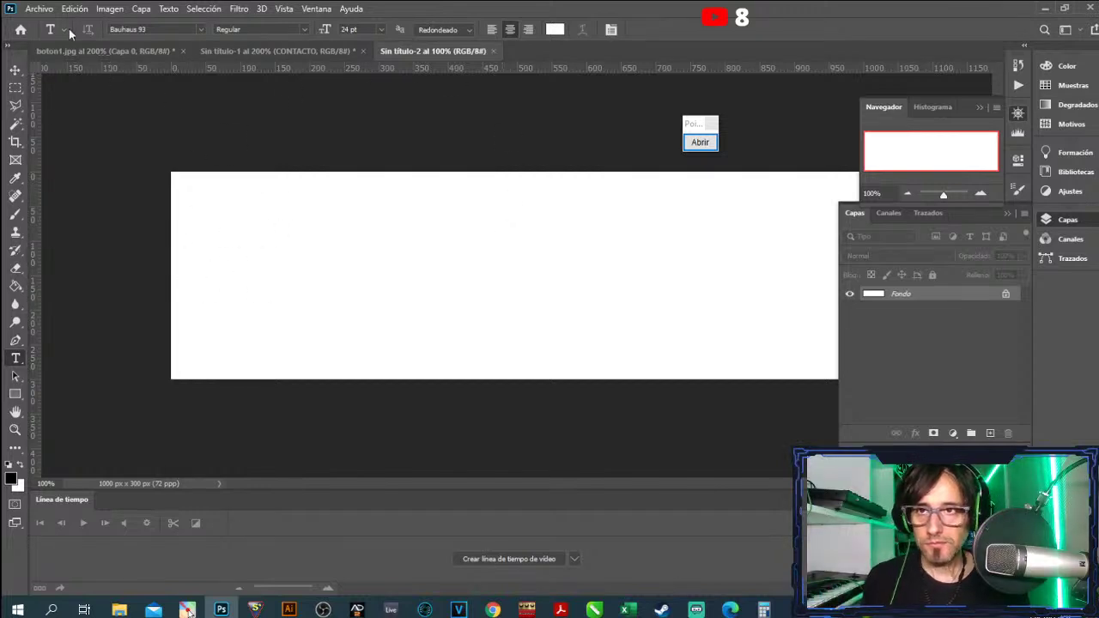
- Start opening an image and browse from the pantallas folder through TPCOREL and photoshop to the navesstarwars folder
click(39, 9)
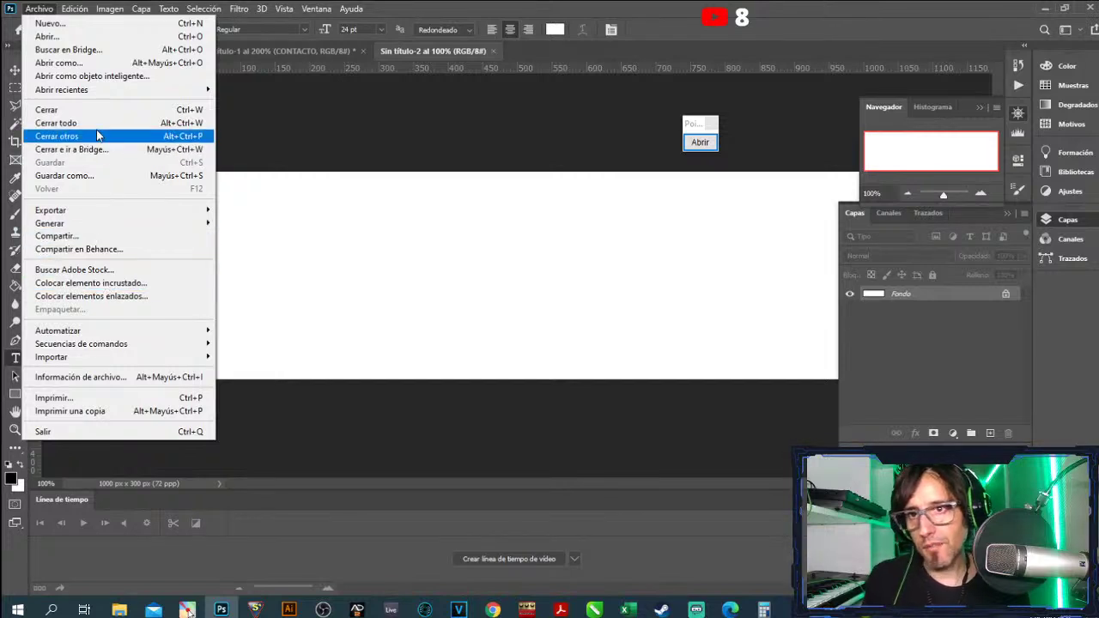
click(77, 37)
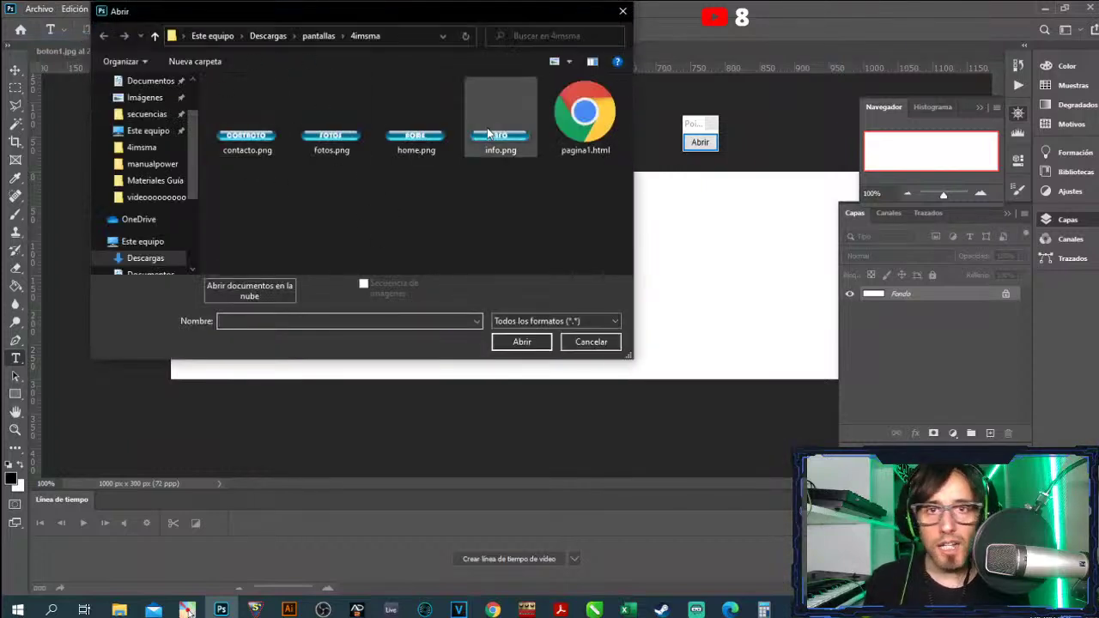
click(152, 164)
click(319, 36)
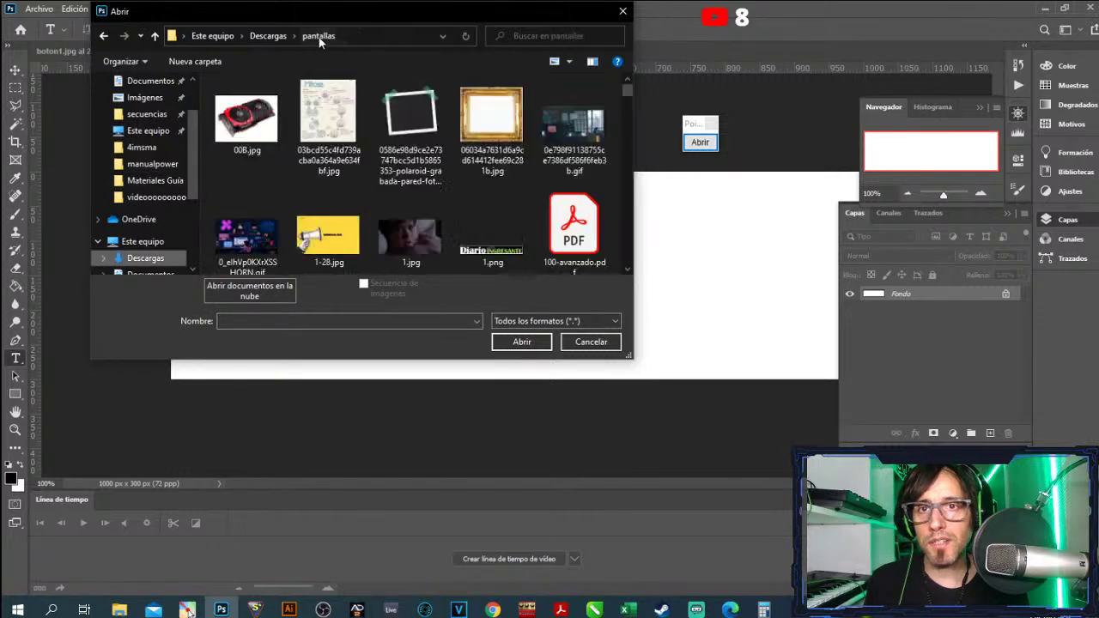
scroll(292, 195, down, 1)
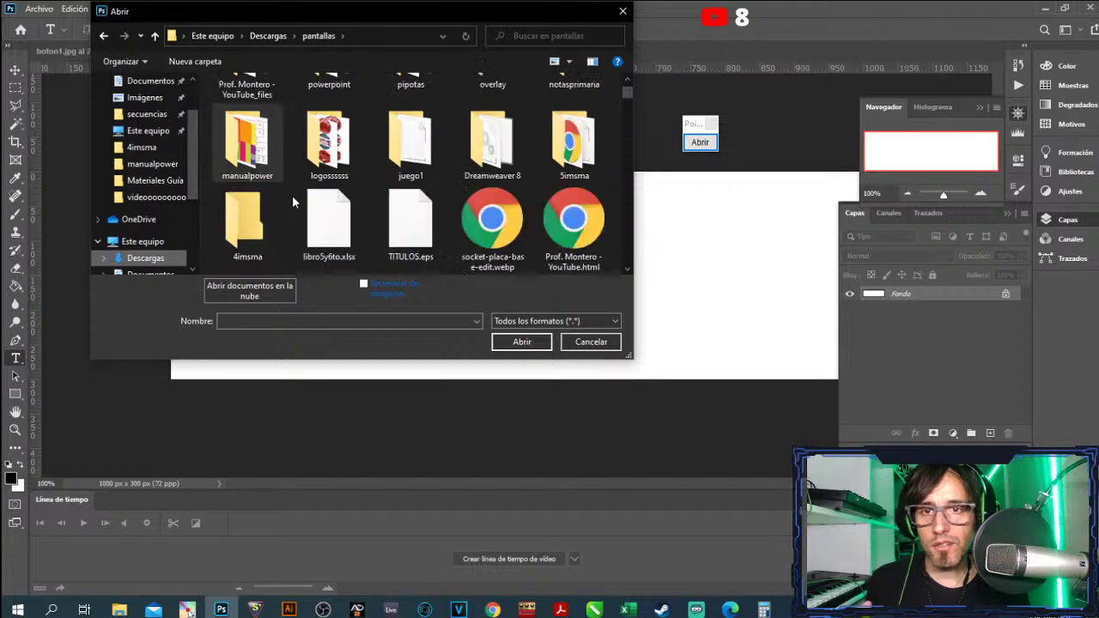
scroll(292, 195, up, 2)
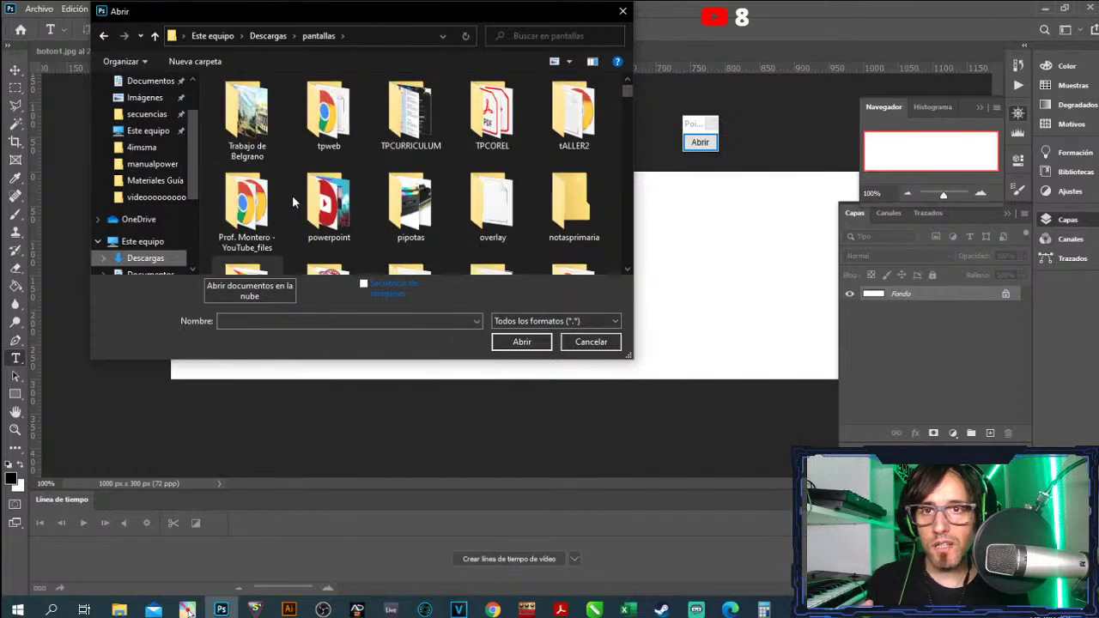
double_click(493, 120)
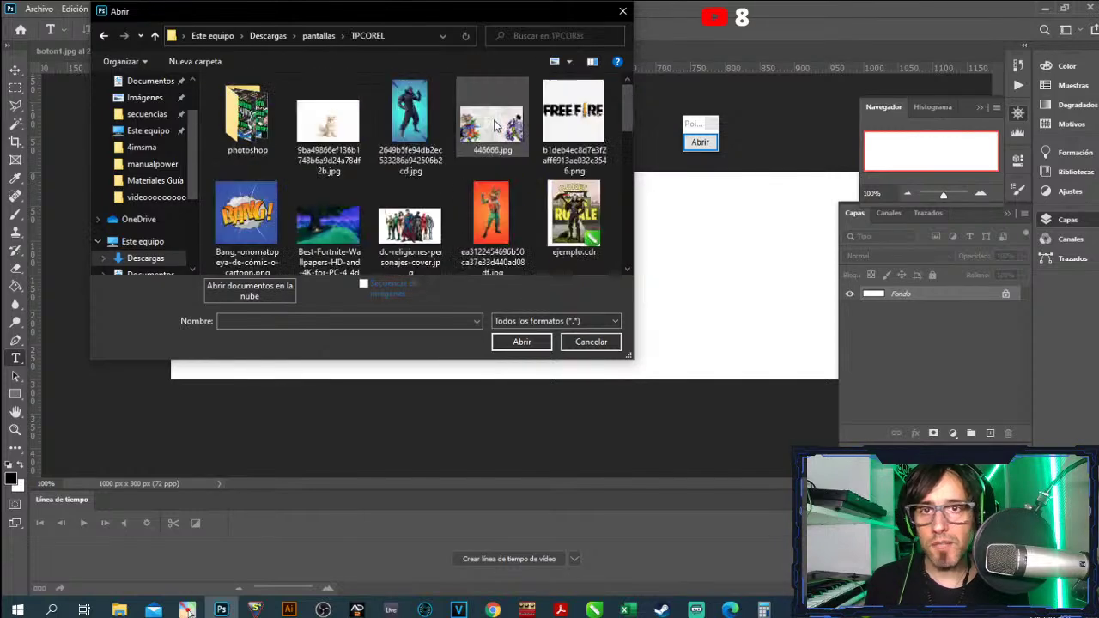
double_click(249, 129)
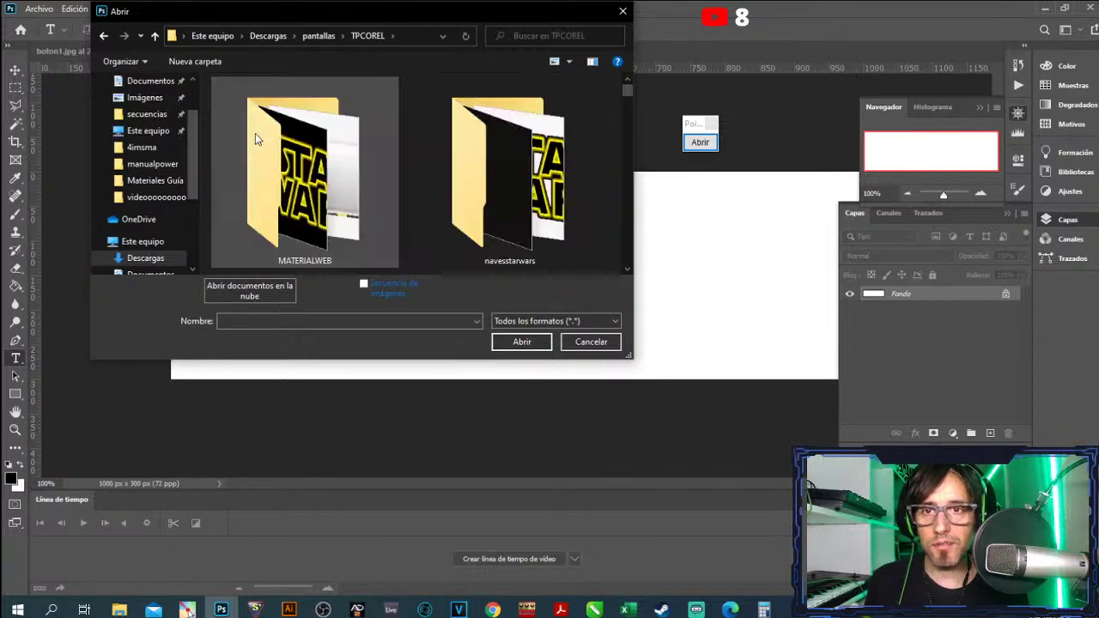
click(468, 204)
double_click(483, 204)
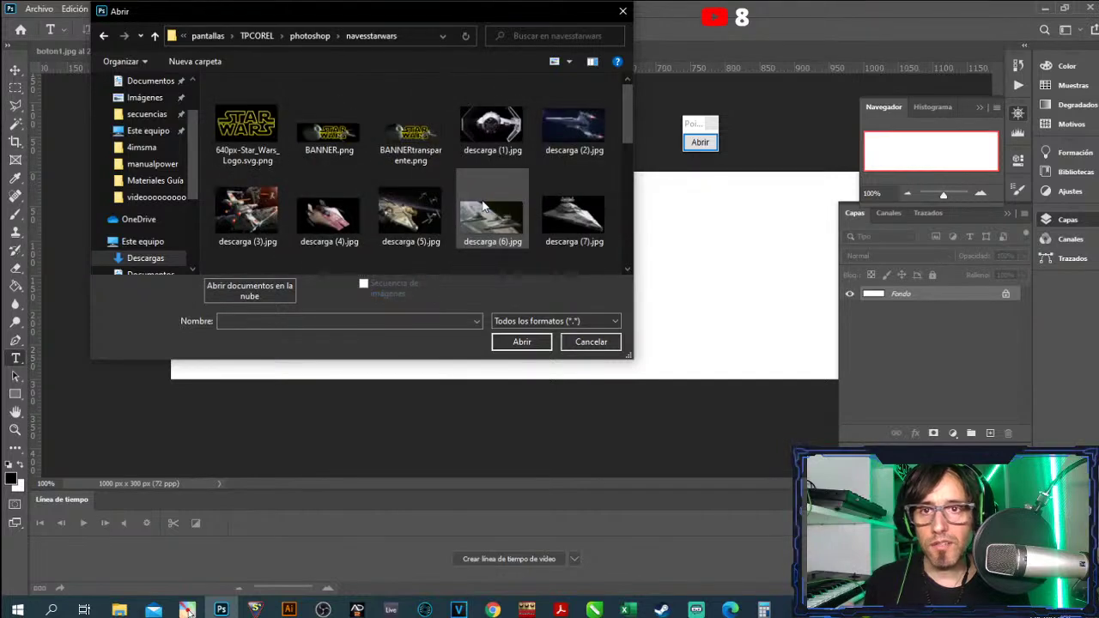
- Open the logo image 640px-Star_Wars_Logo.svg.png and accept the missing colour profile options
click(254, 127)
double_click(253, 127)
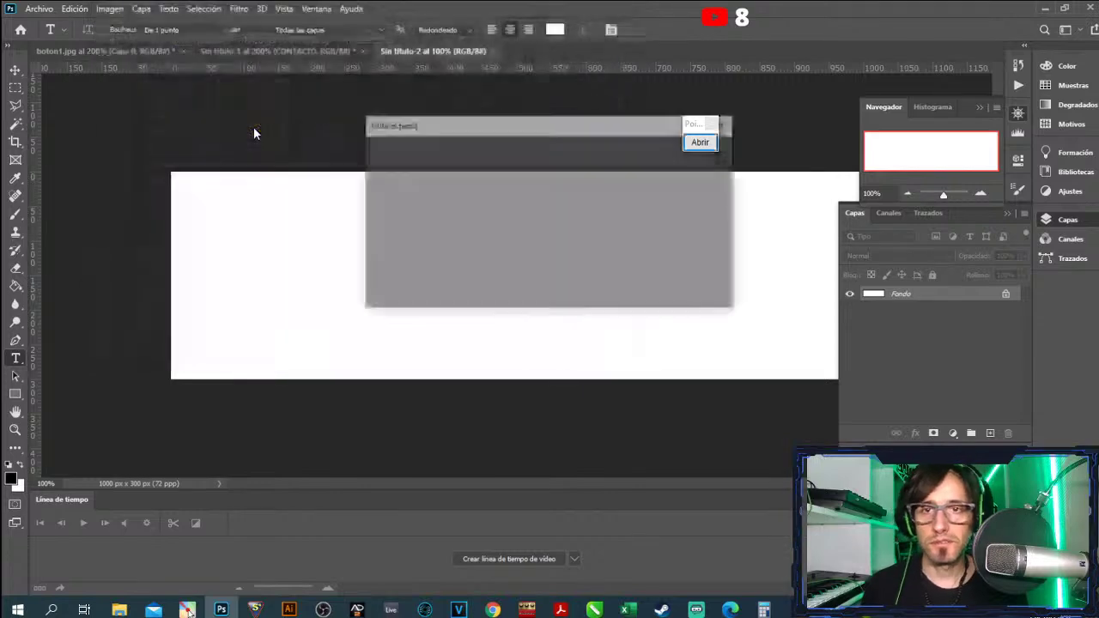
click(637, 291)
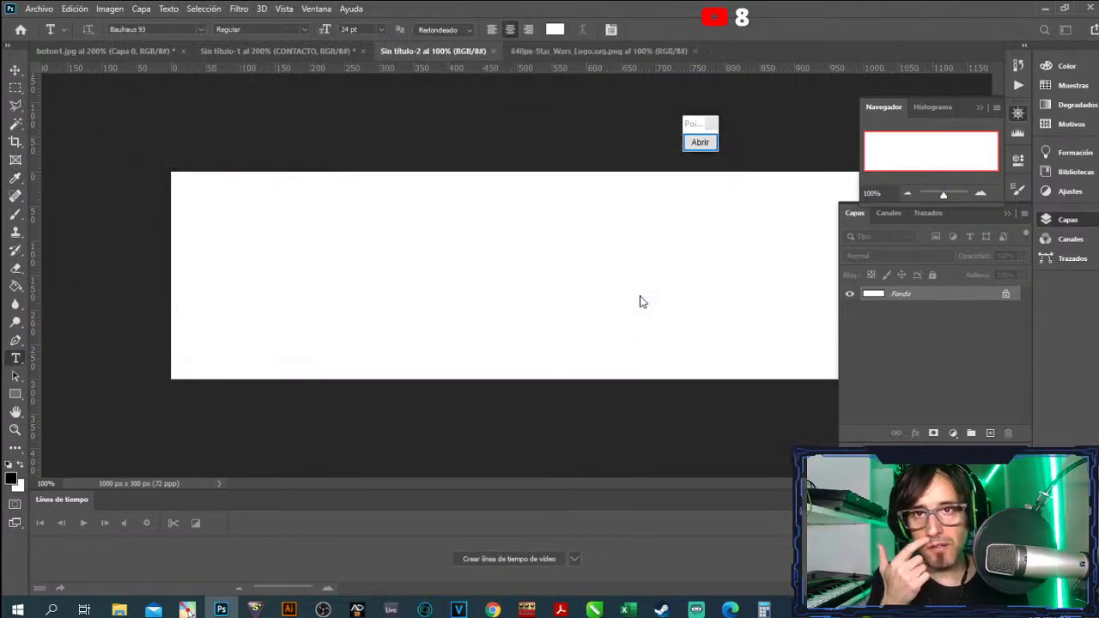
- Open the spaceship picture images.jpg from the navesstarwars folder without colour management, and check the logo document before returning to the picture
click(38, 8)
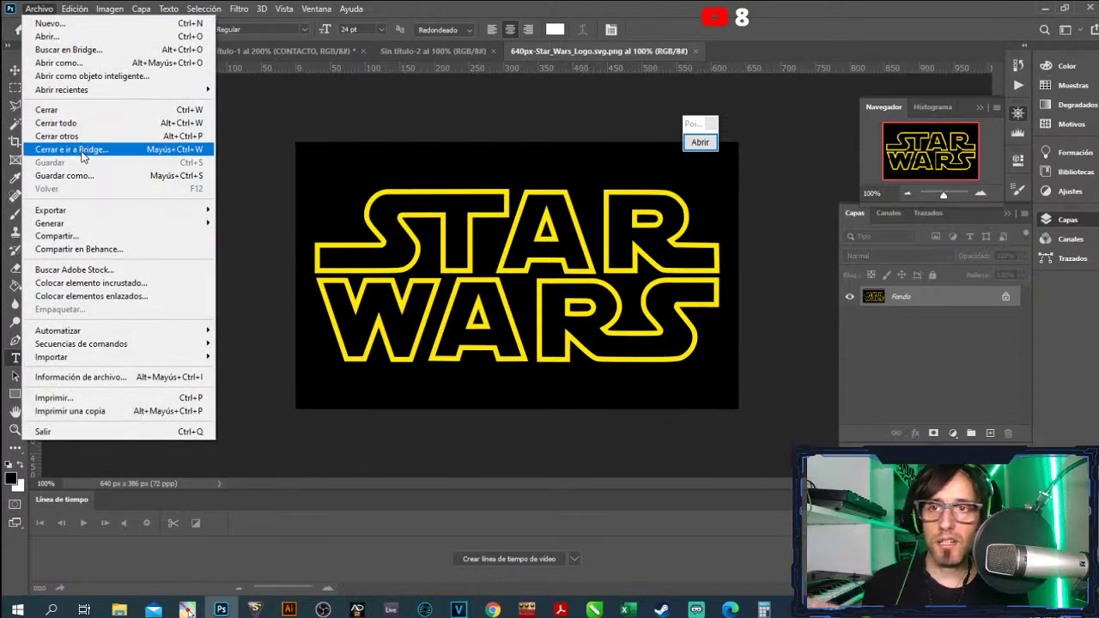
click(77, 37)
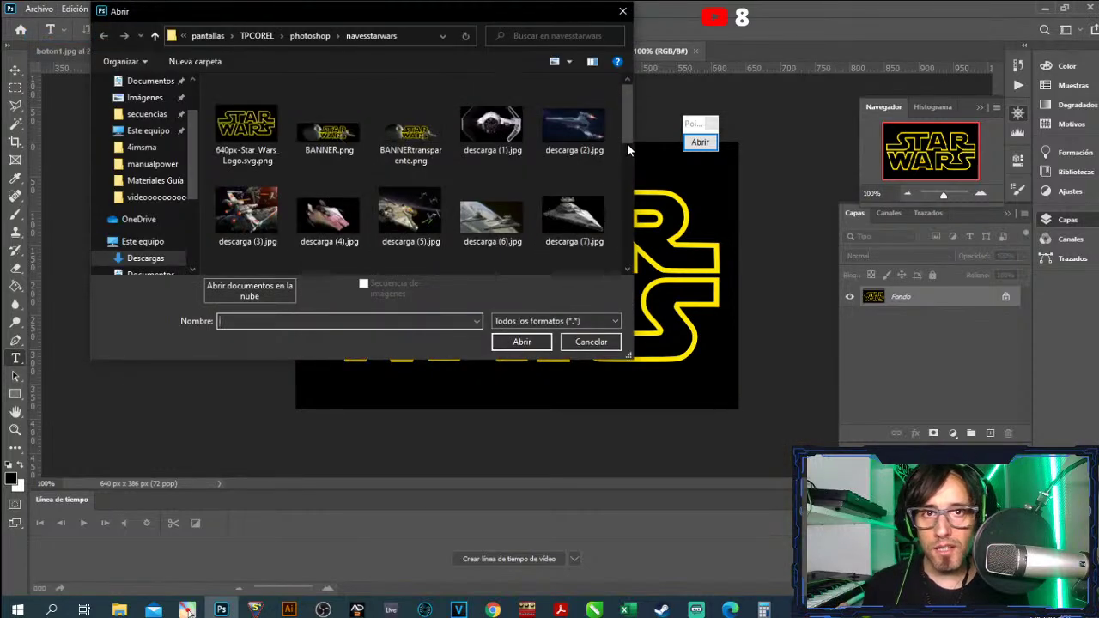
mouse_move(627, 135)
mouse_down()
mouse_move(635, 268)
mouse_move(637, 128)
mouse_up()
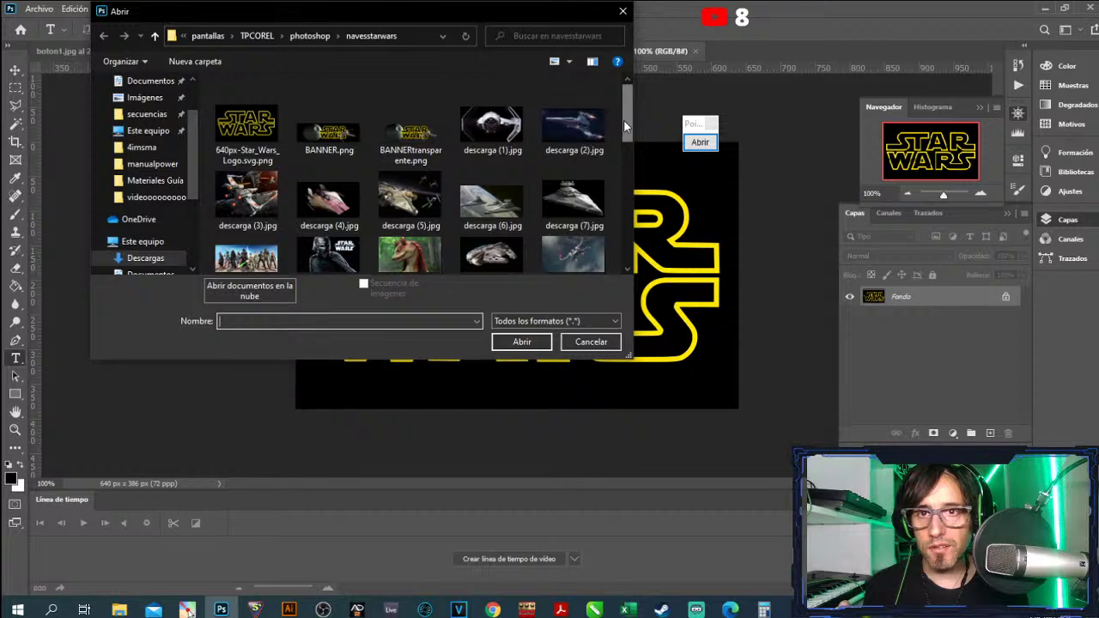
drag(624, 124, 624, 225)
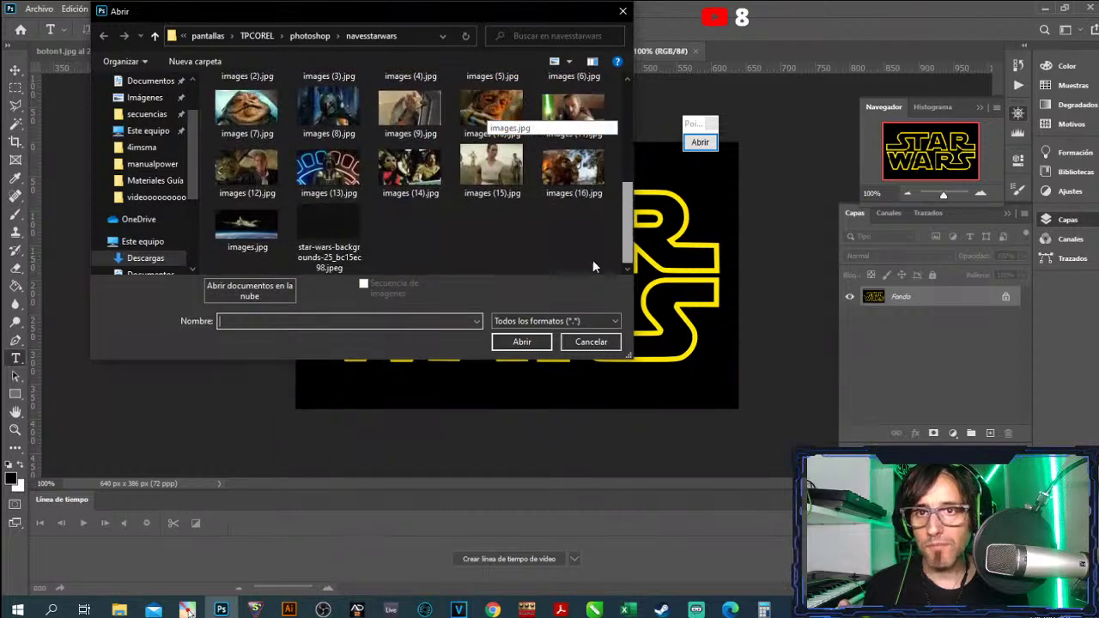
double_click(274, 232)
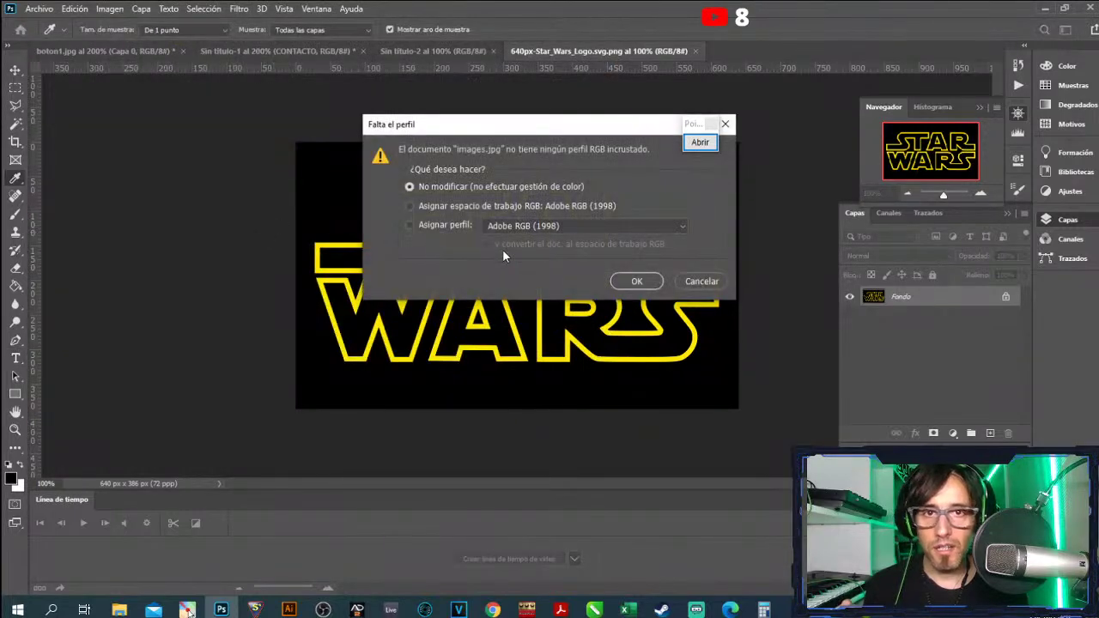
click(637, 282)
key(t)
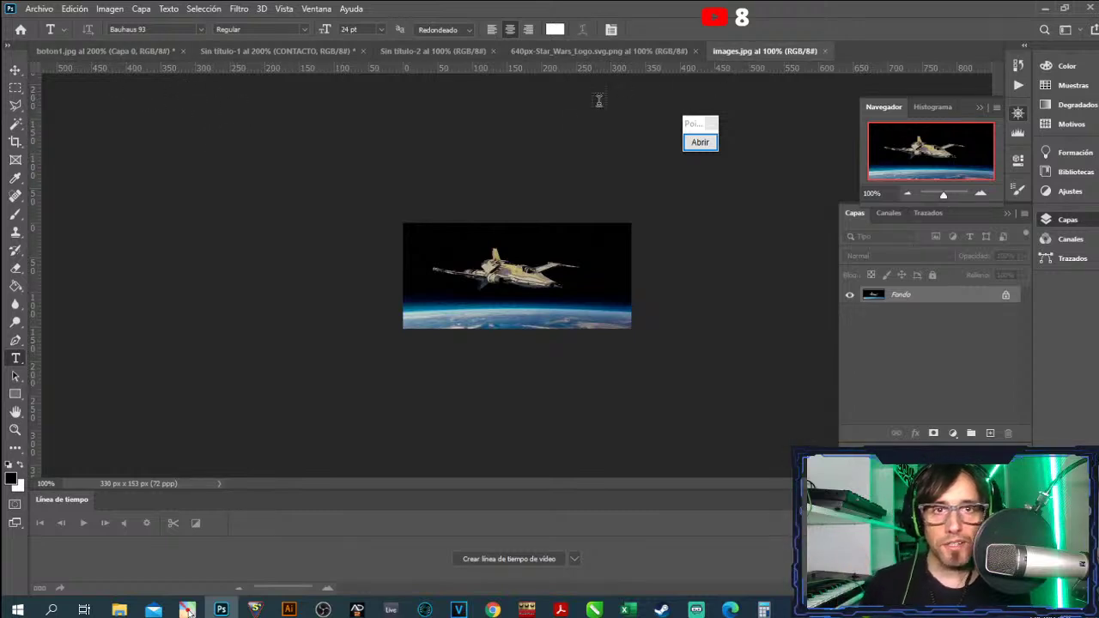
click(592, 51)
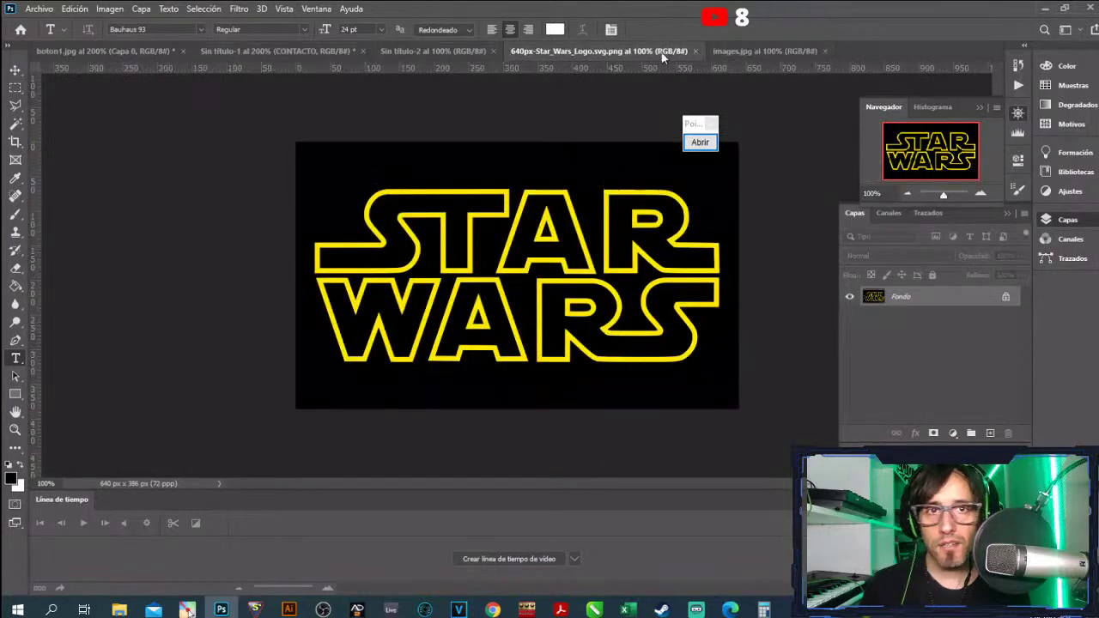
click(749, 53)
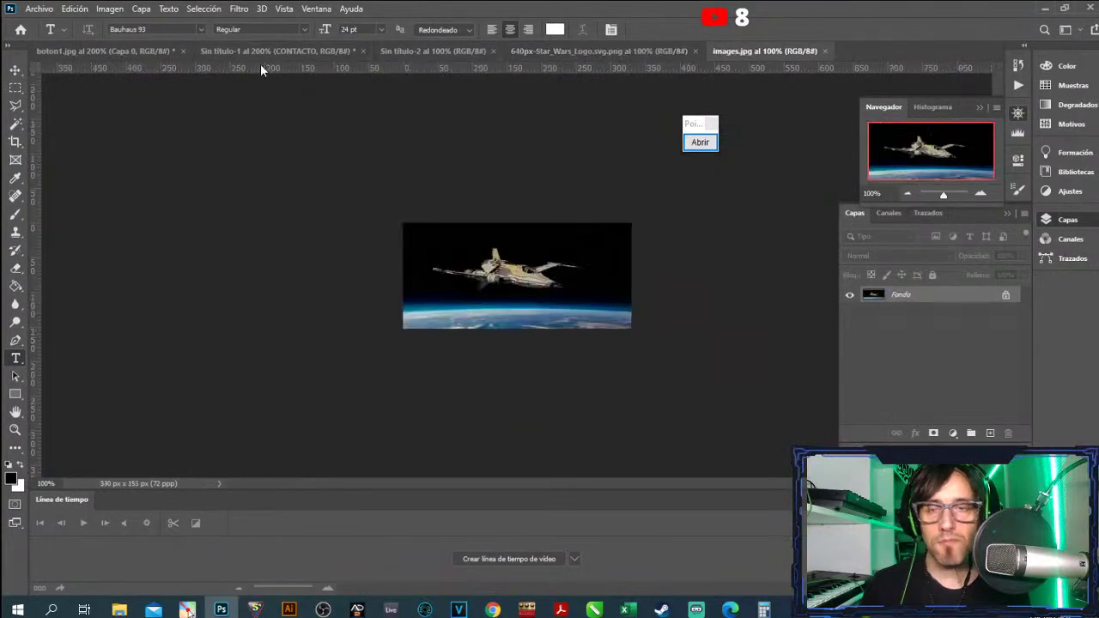
- Convert the background of the Star Wars logo image into a regular layer named Capa 0
click(49, 13)
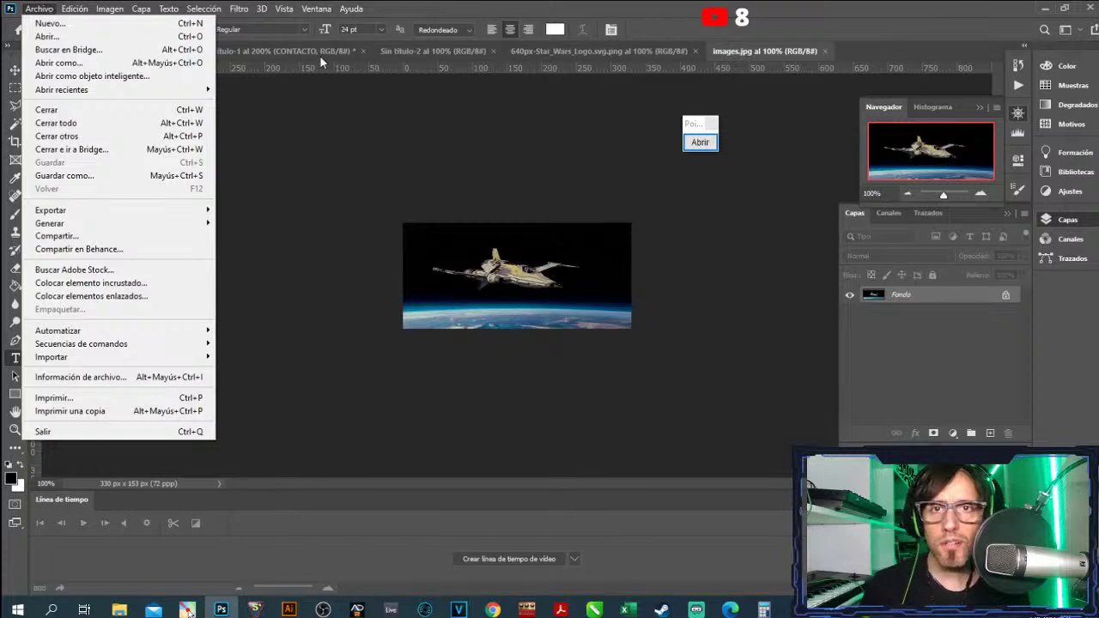
click(405, 53)
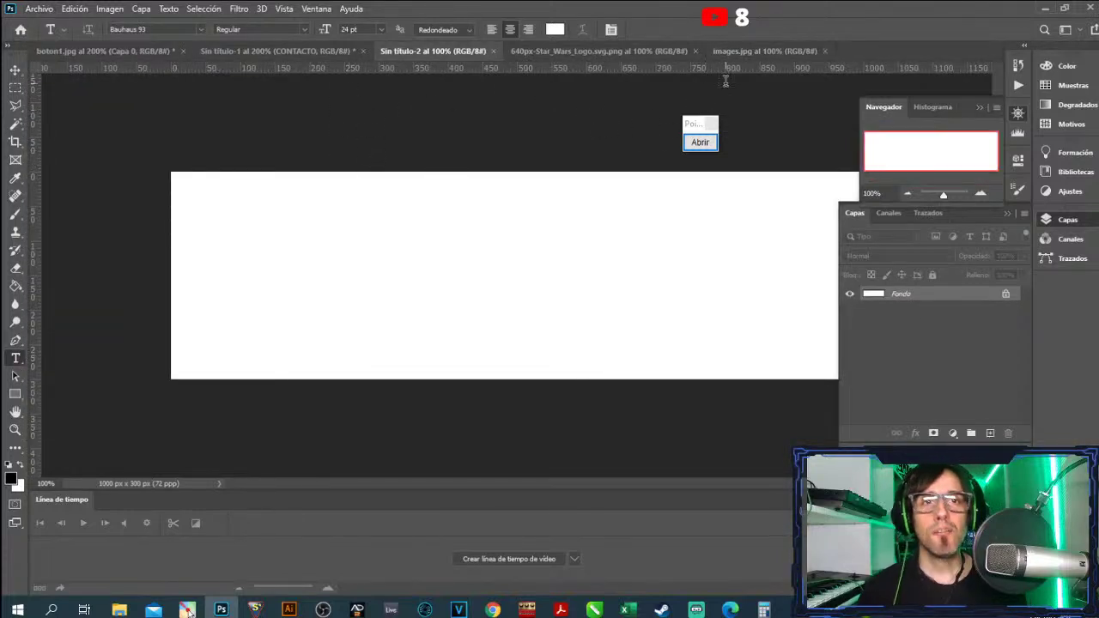
click(630, 51)
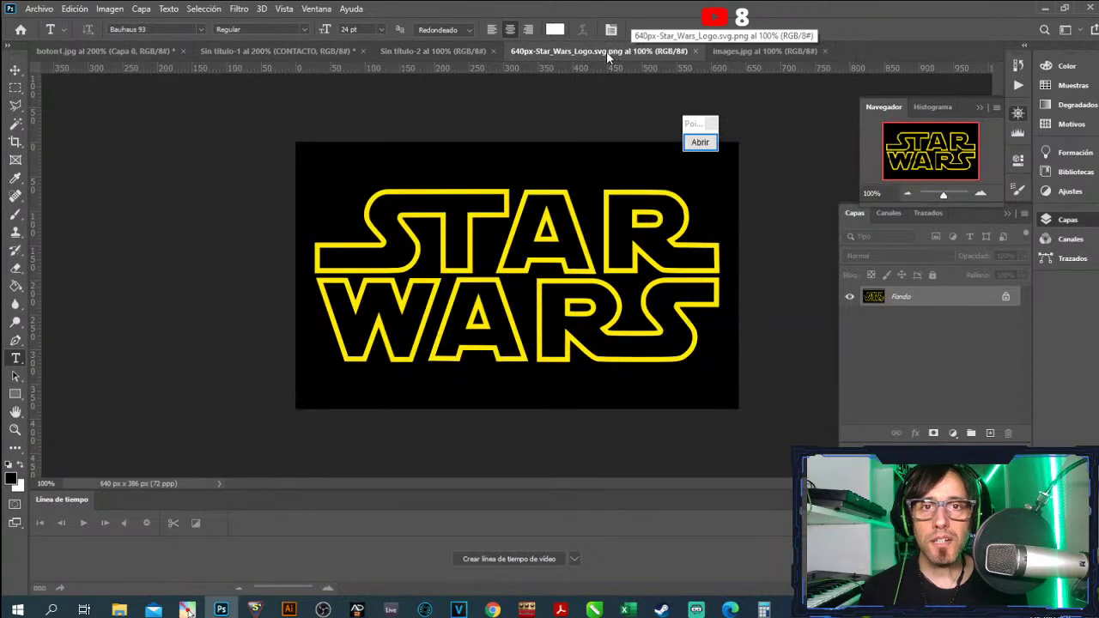
double_click(933, 296)
click(631, 199)
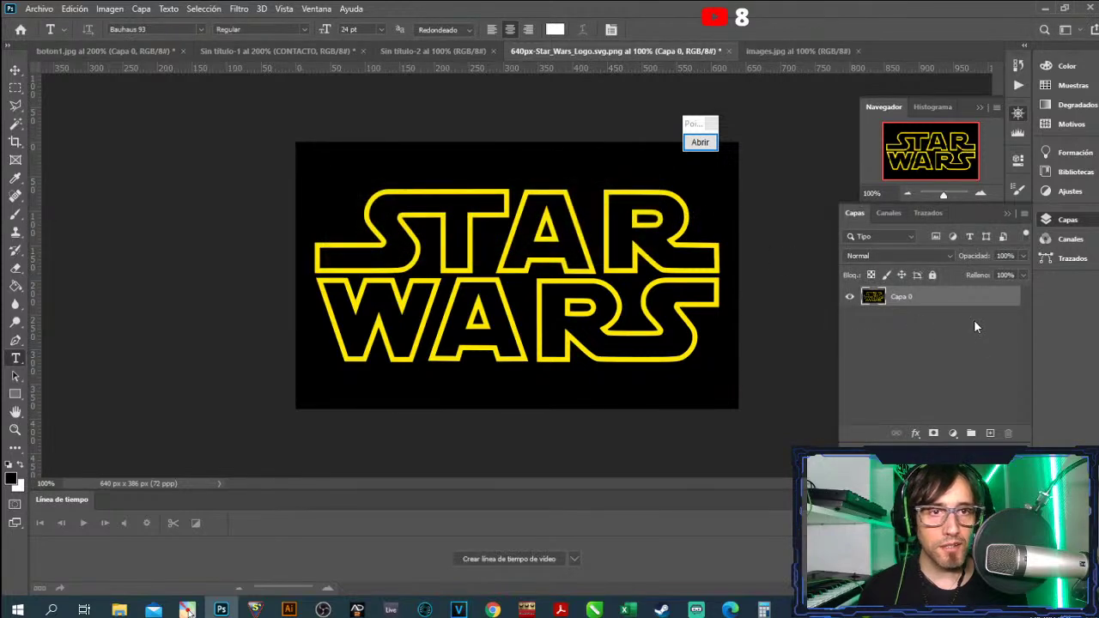
- Duplicate the logo layer into the blank banner document Sin título-2
right_click(934, 307)
key(Escape)
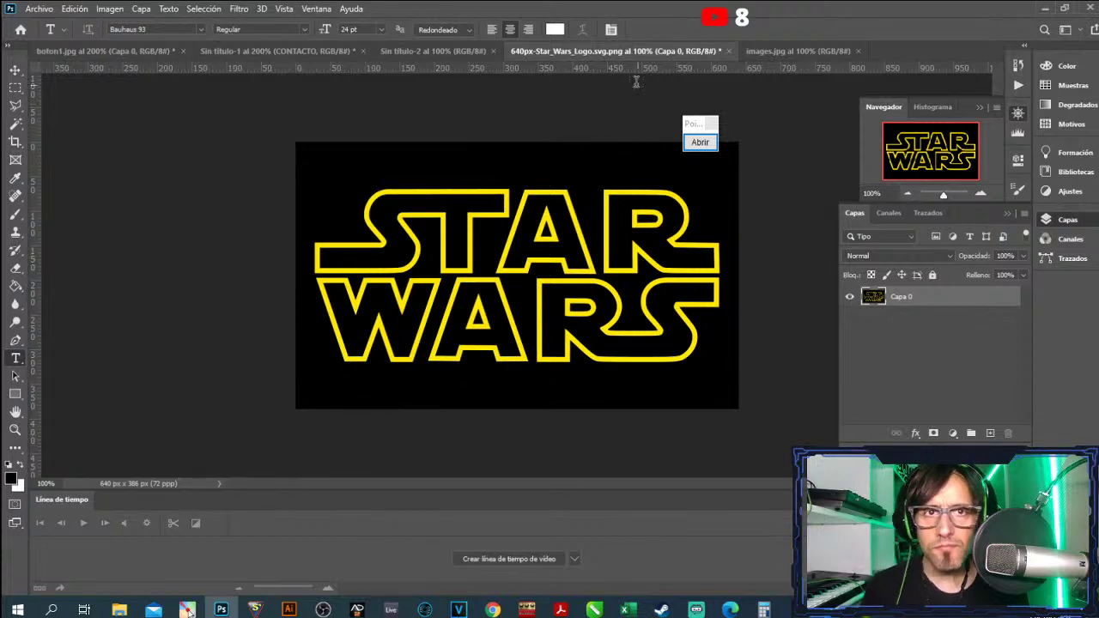
drag(451, 52, 908, 358)
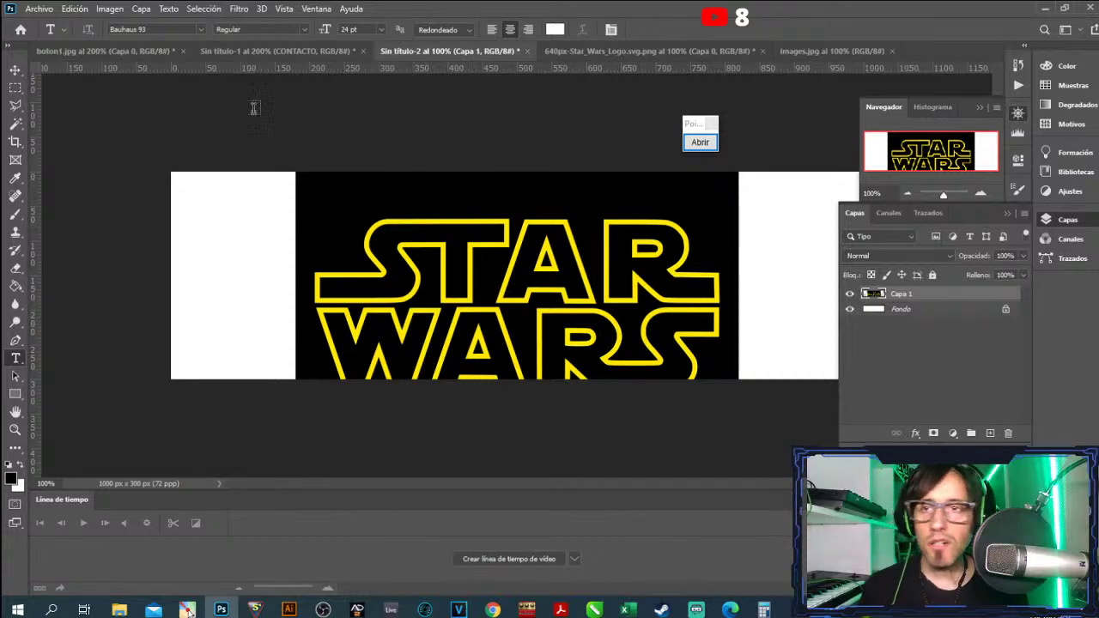
- Scale the logo layer with Free Transform to about 78% so it fits the banner's height
click(64, 11)
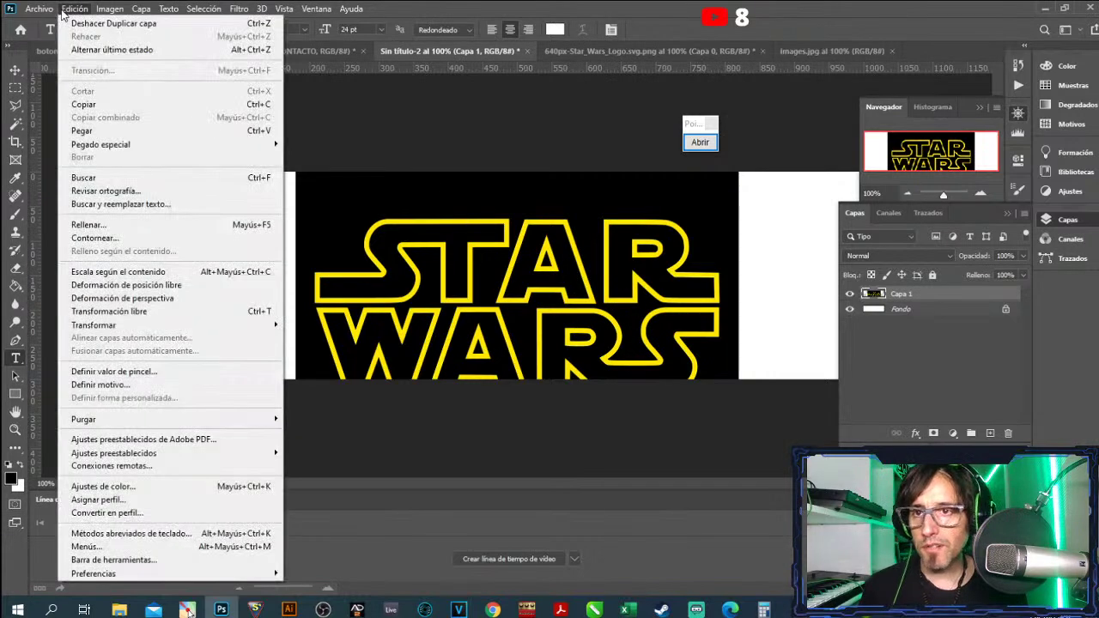
click(436, 230)
click(13, 76)
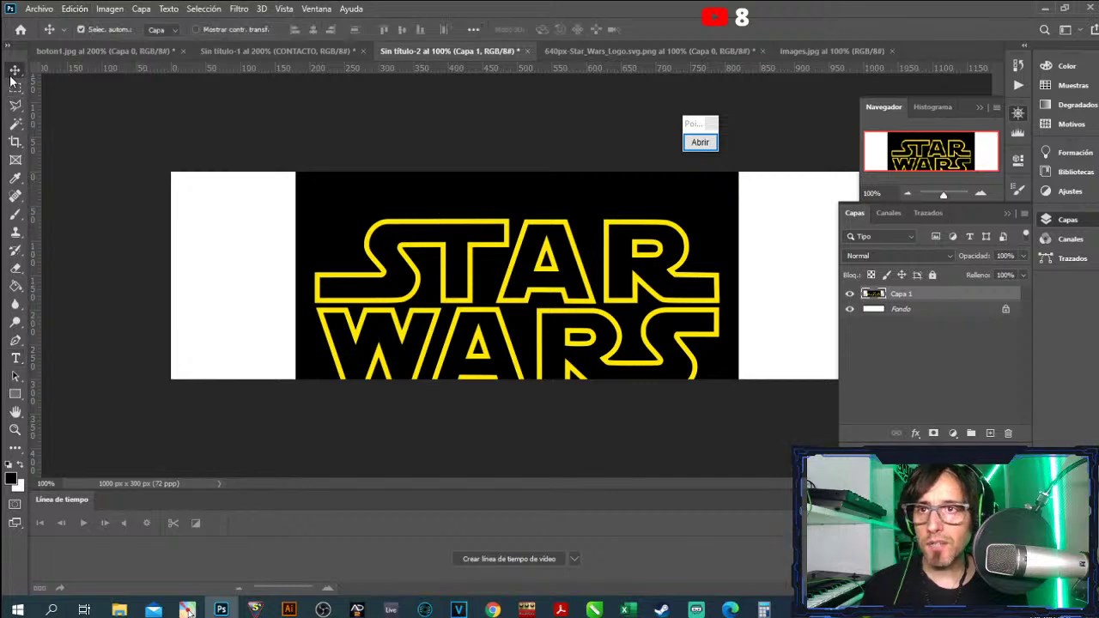
key(ctrl+t)
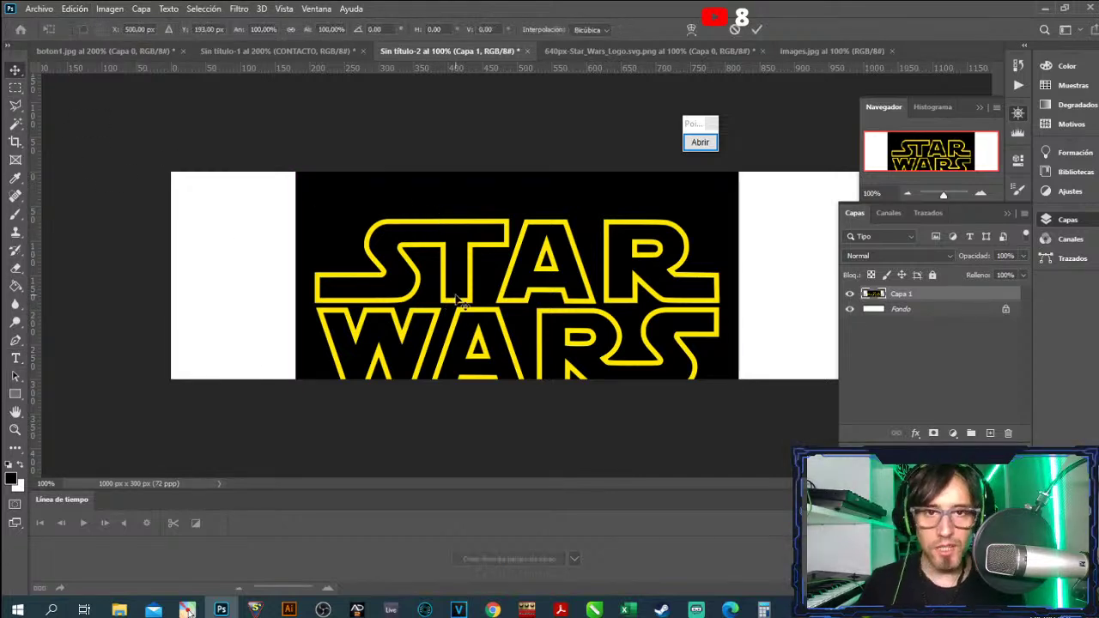
drag(747, 441, 653, 372)
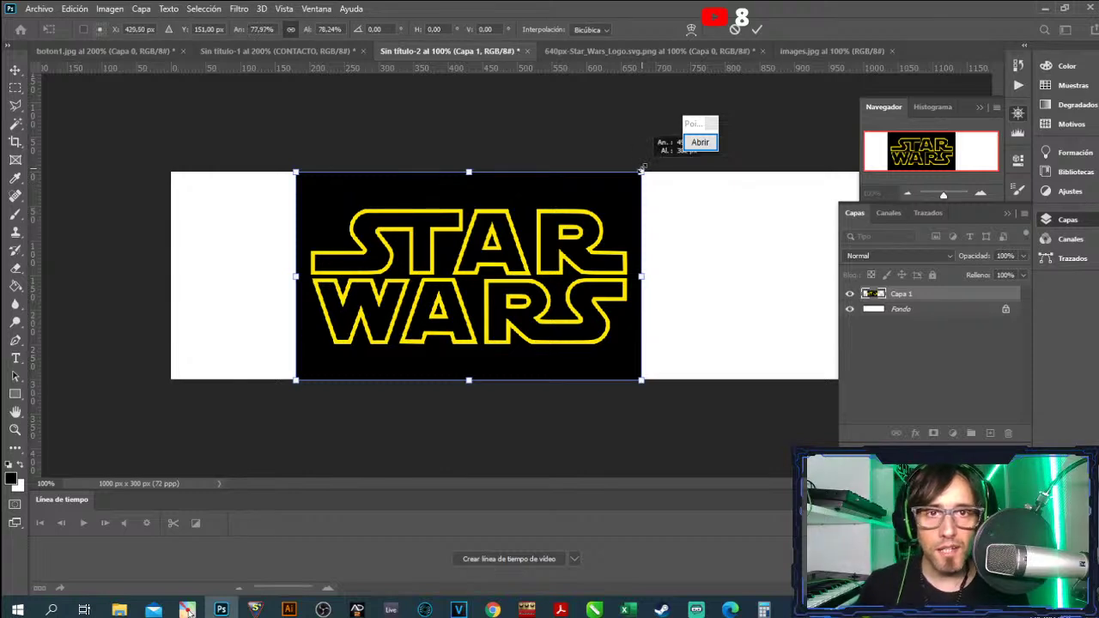
drag(644, 168, 642, 168)
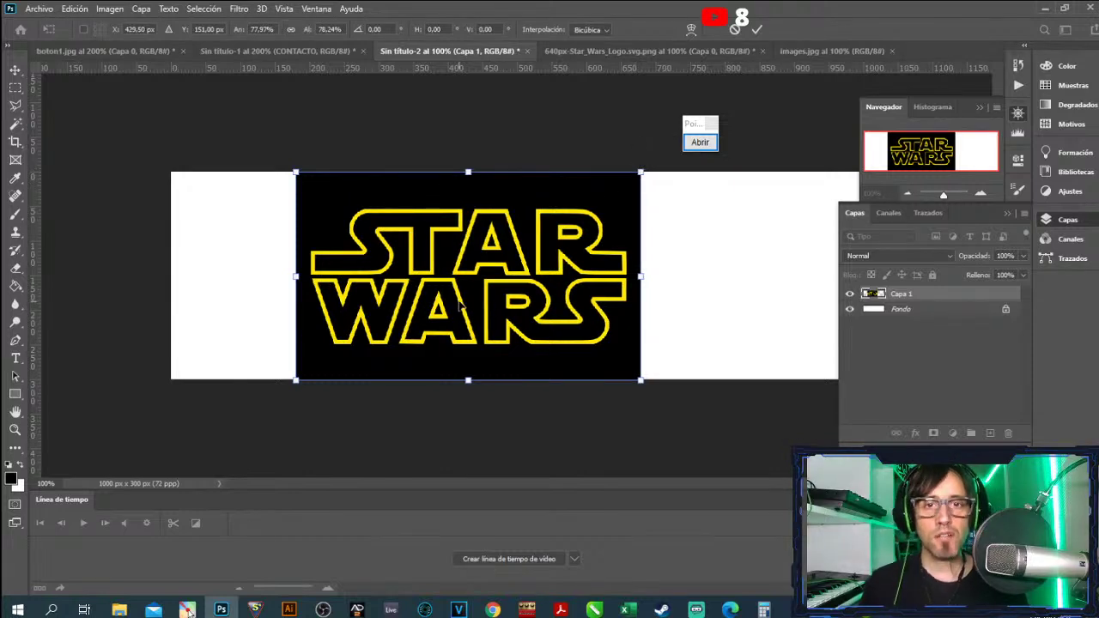
key(Return)
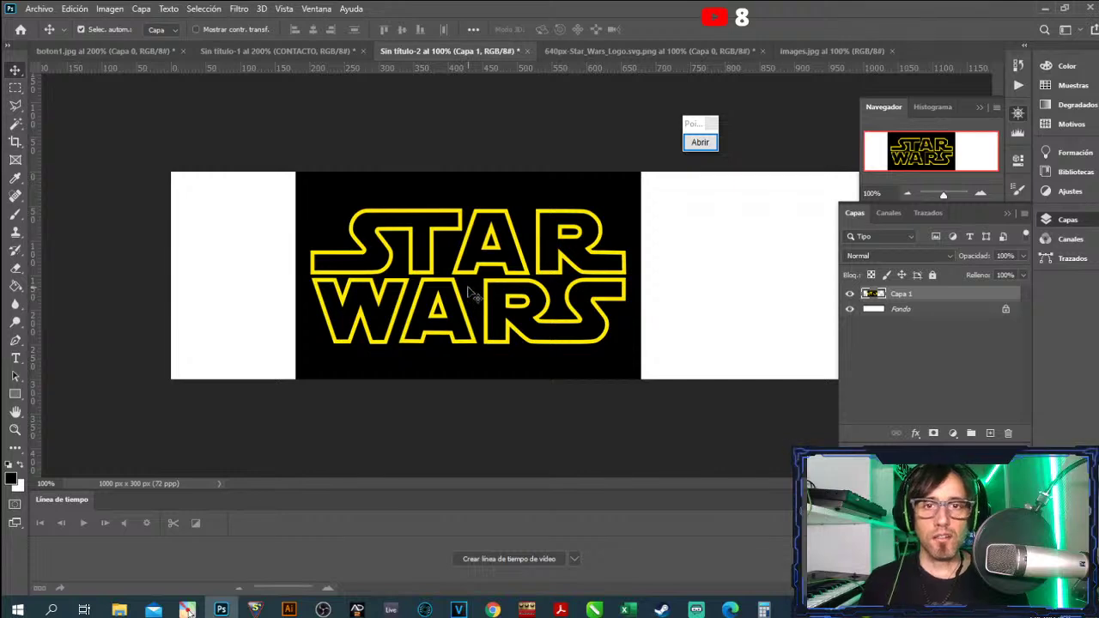
- Move the logo to the right along the banner and delete the white Fondo layer
drag(467, 294, 571, 292)
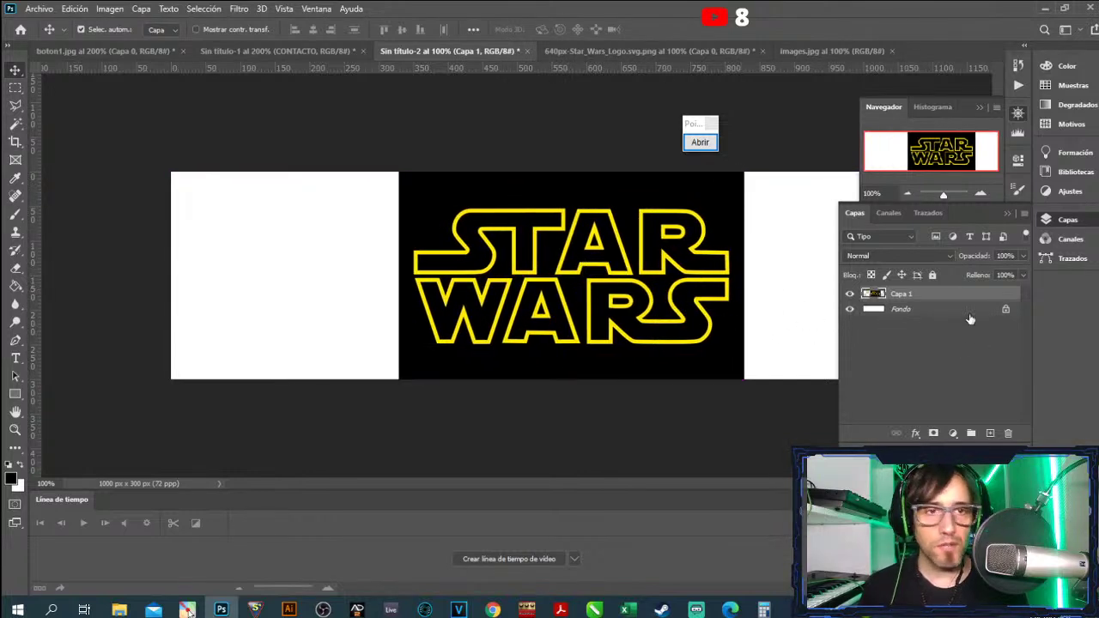
click(941, 314)
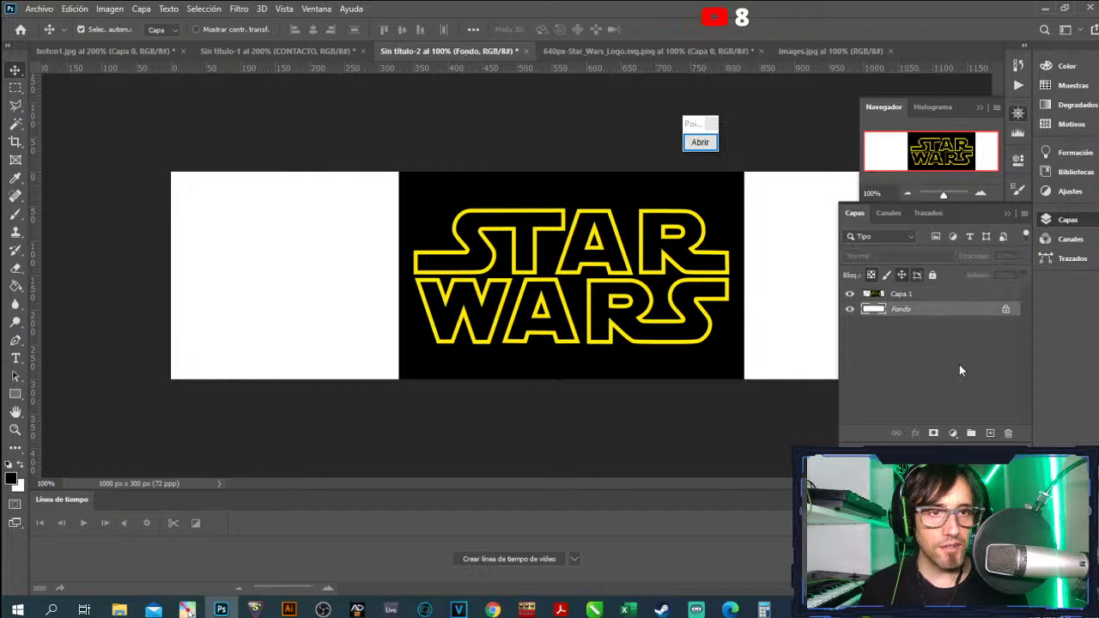
click(1008, 433)
click(500, 232)
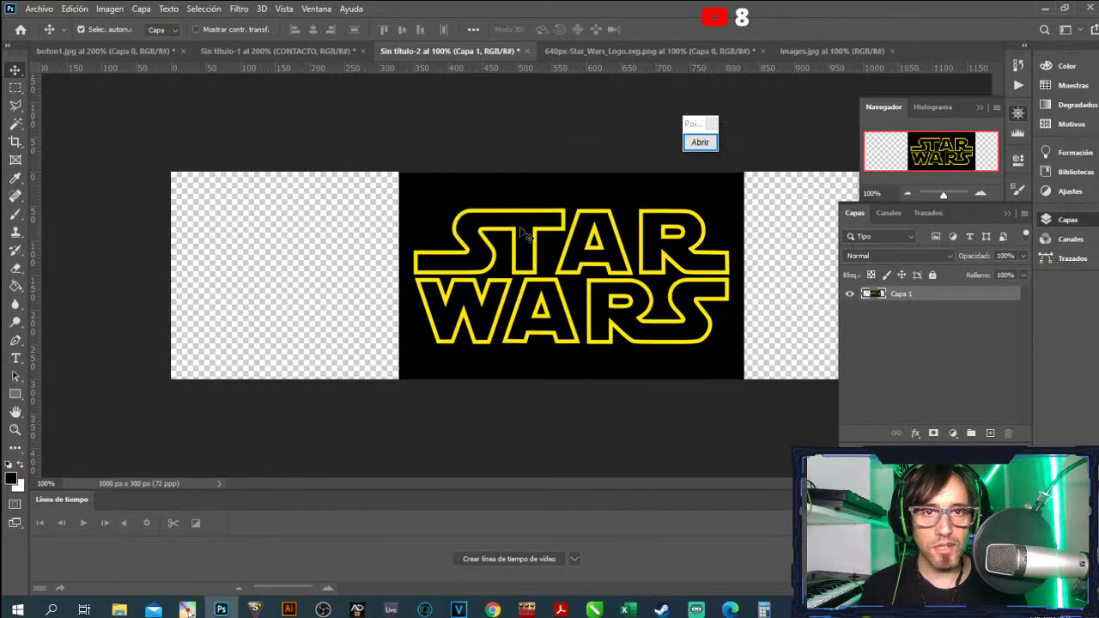
- Remove the black around the logo and inside the A and R letter openings with the Magic Wand
click(15, 123)
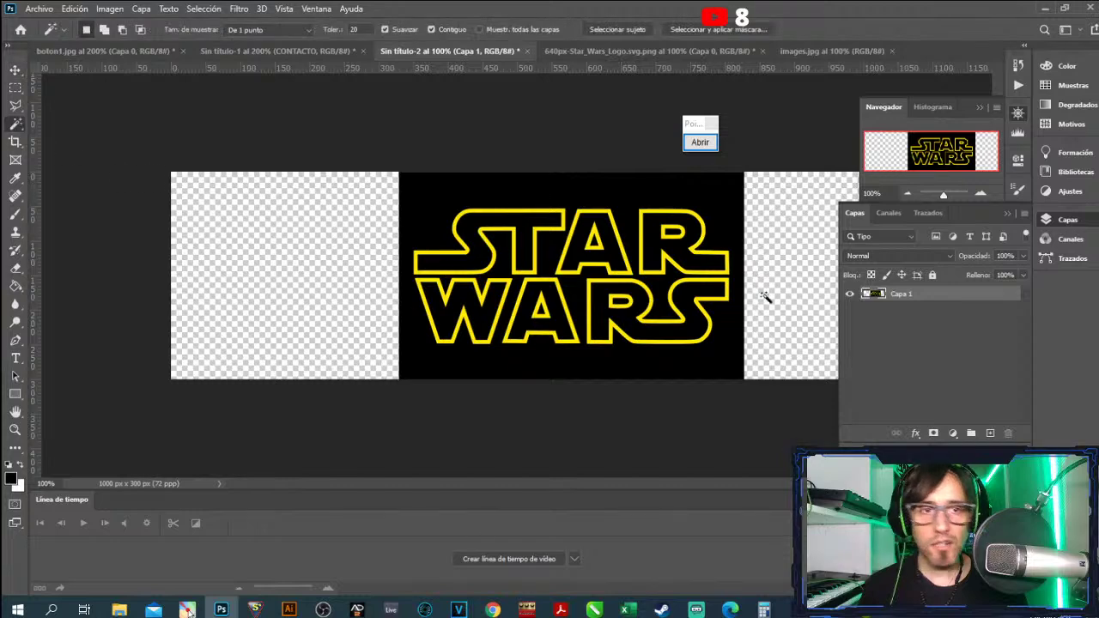
click(480, 203)
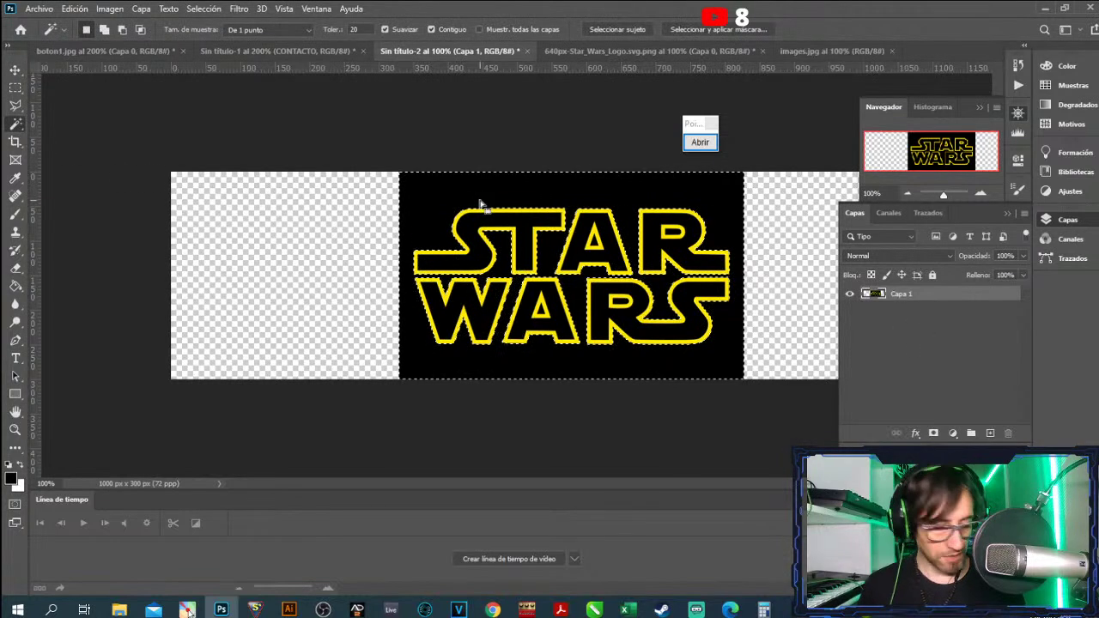
key(Delete)
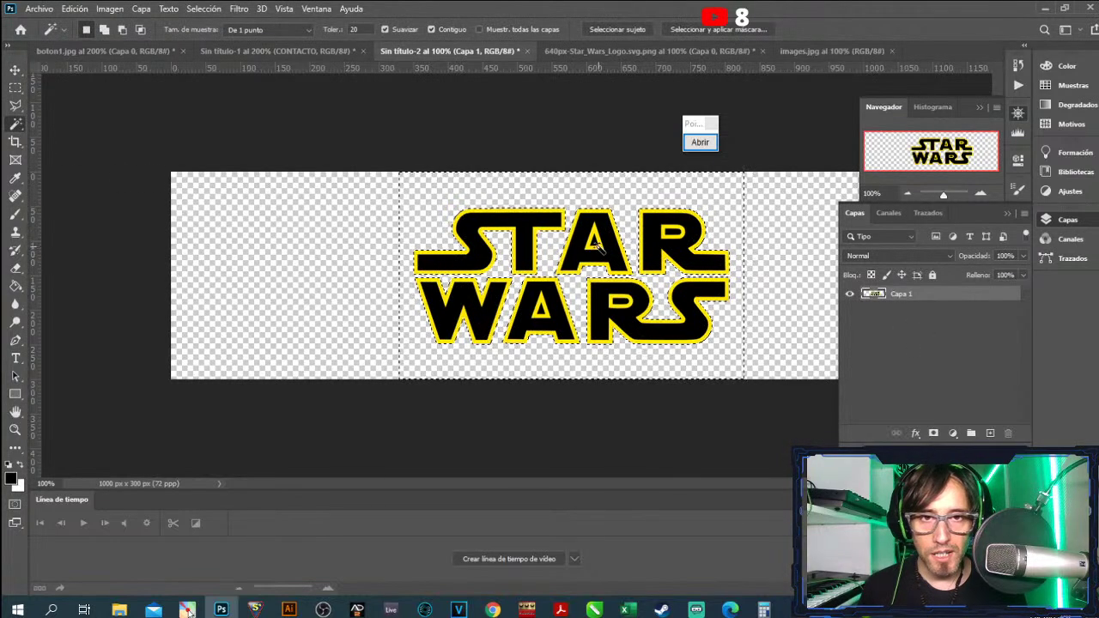
key(ctrl+d)
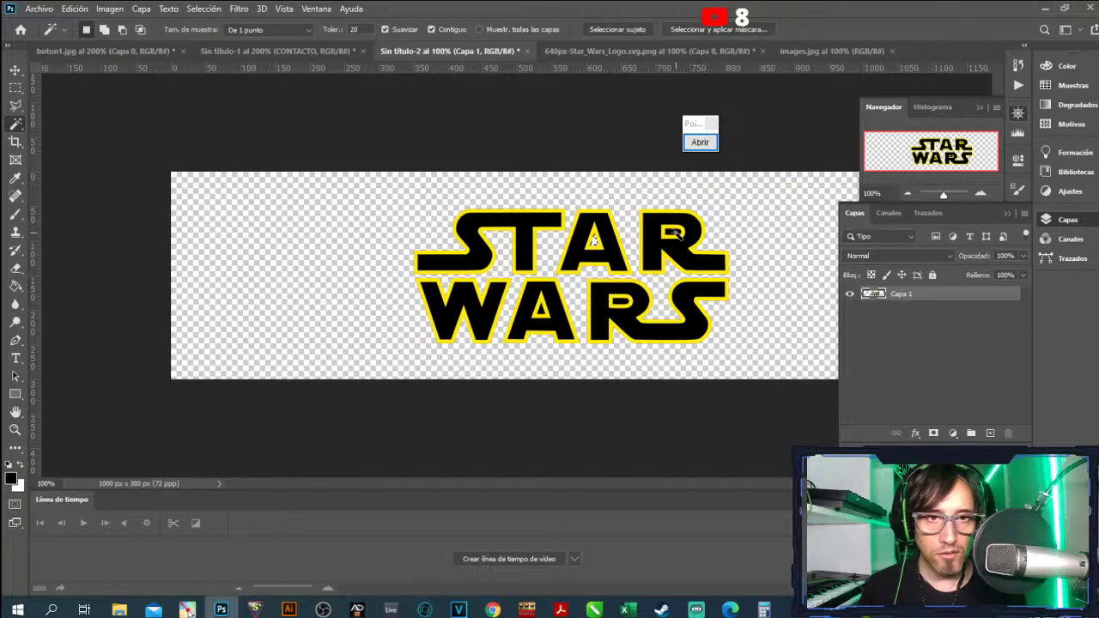
click(673, 232)
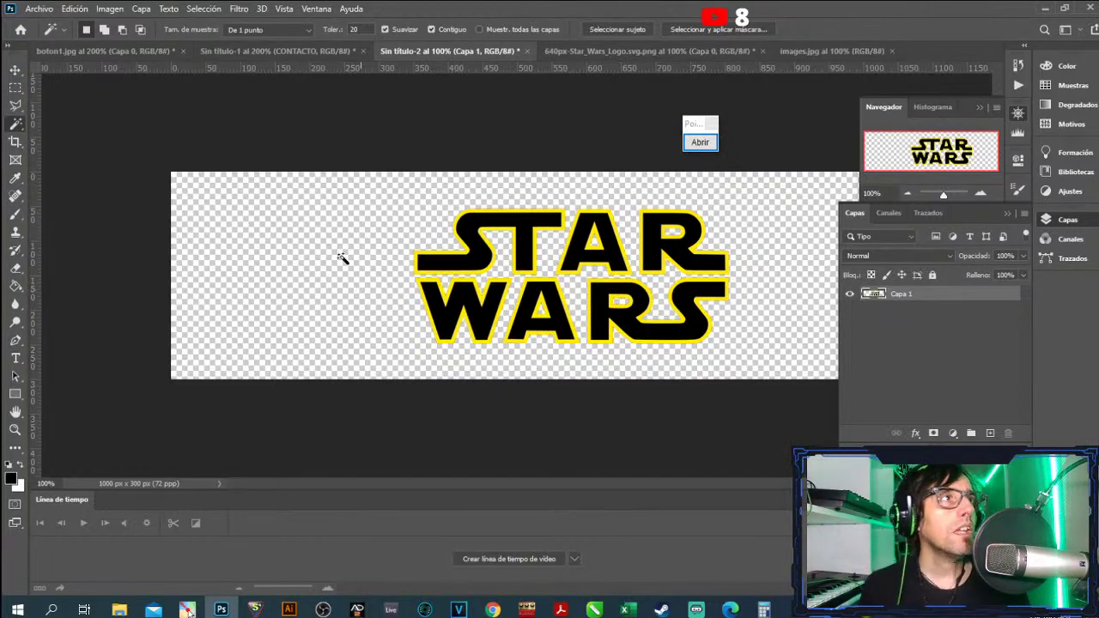
- Shift the logo about 40 px to the left, closer to the banner's centre
click(909, 191)
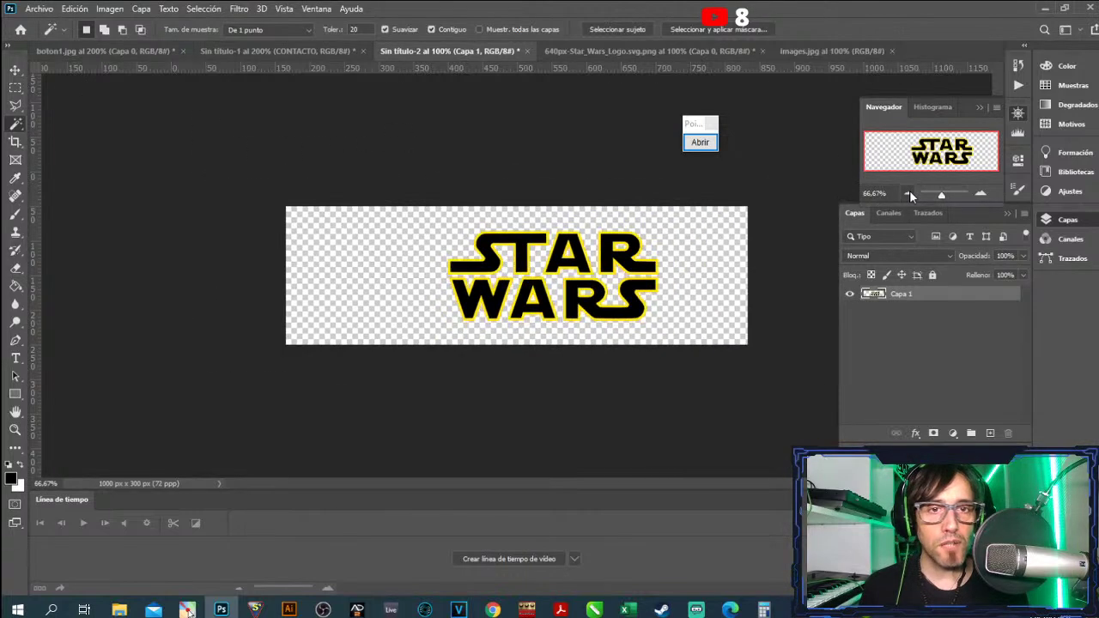
click(15, 71)
drag(509, 257, 511, 261)
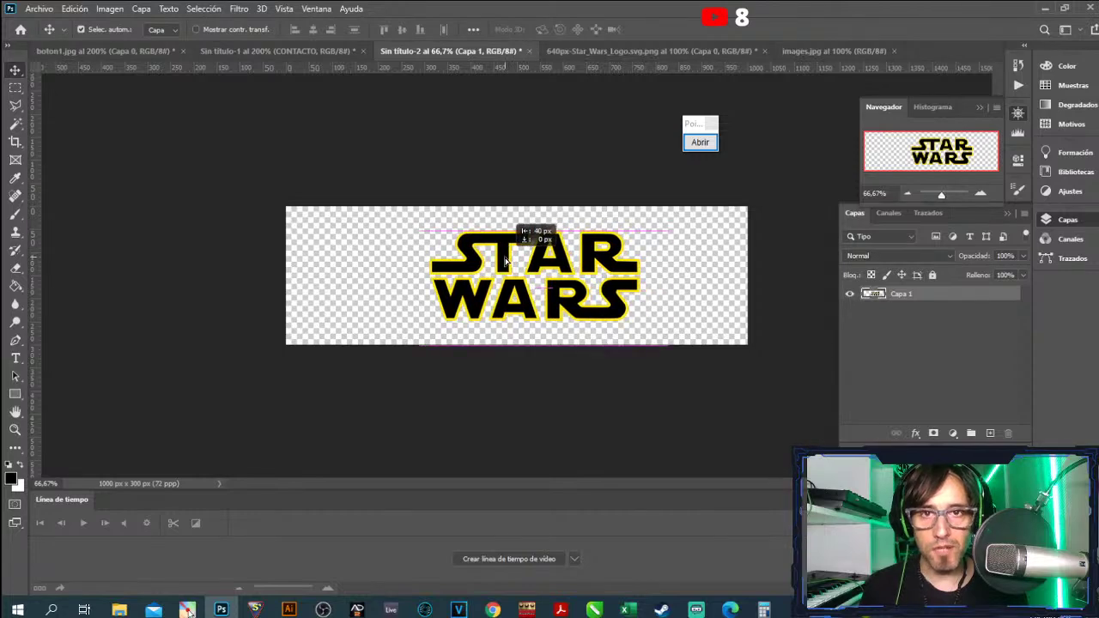
- Convert the background of the spaceship picture images.jpg into a regular layer named Capa 0
click(608, 51)
click(820, 50)
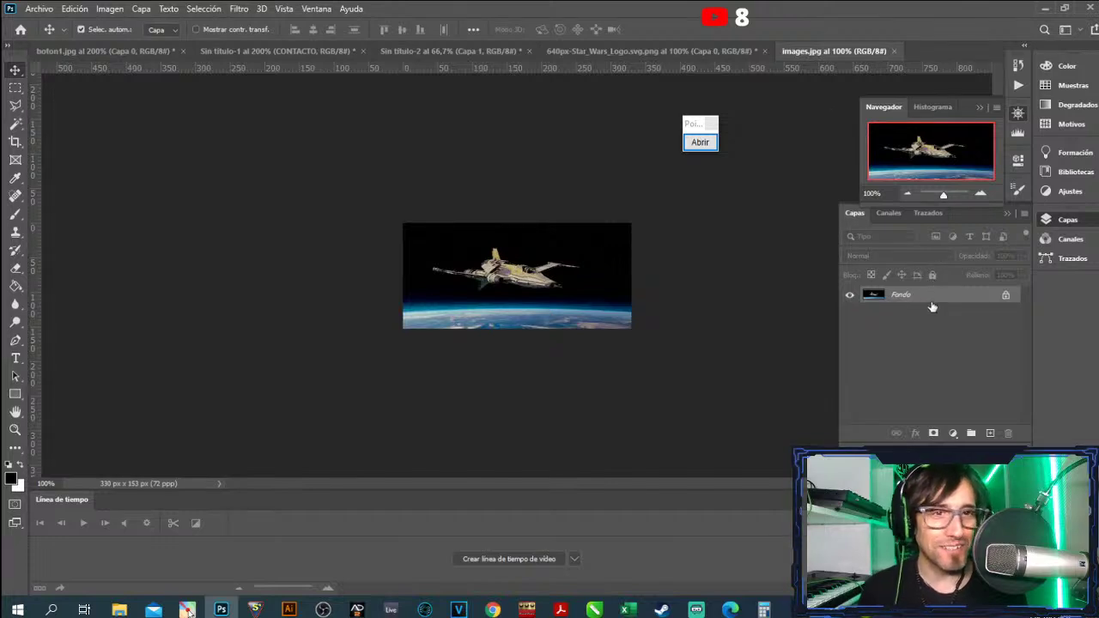
double_click(932, 303)
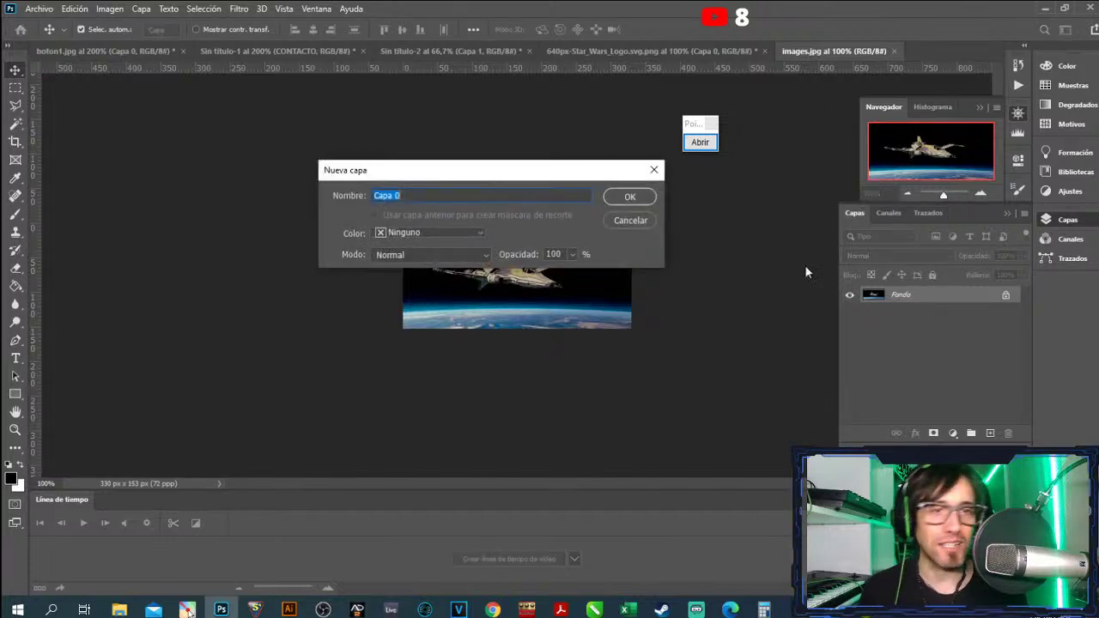
click(629, 197)
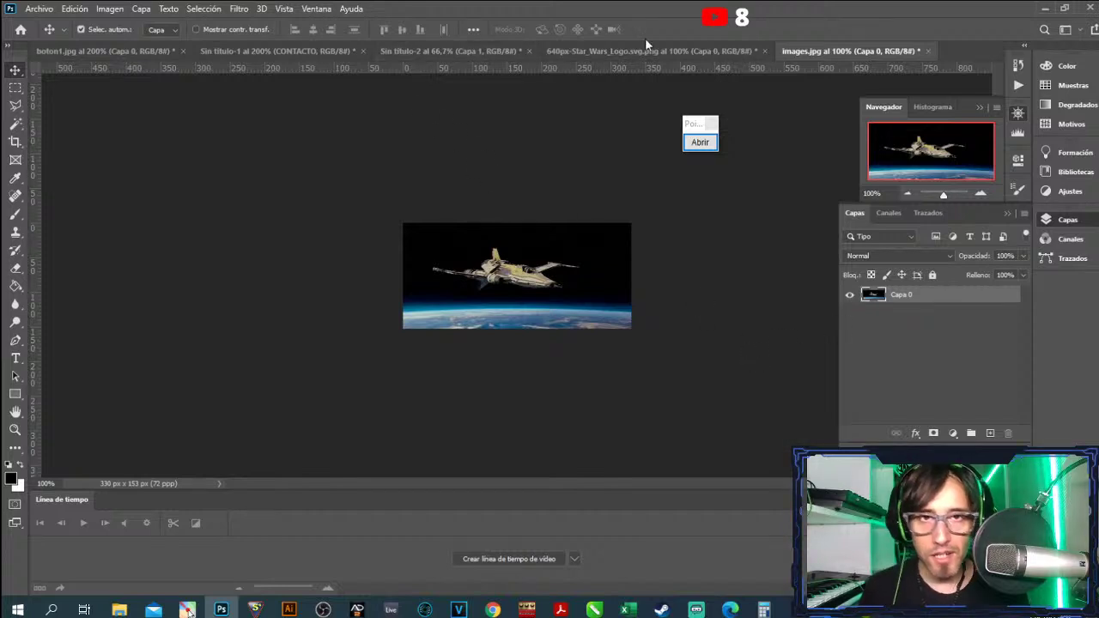
- Paste the spaceship picture into the banner document and place it in the banner's lower-left corner
click(613, 52)
click(446, 50)
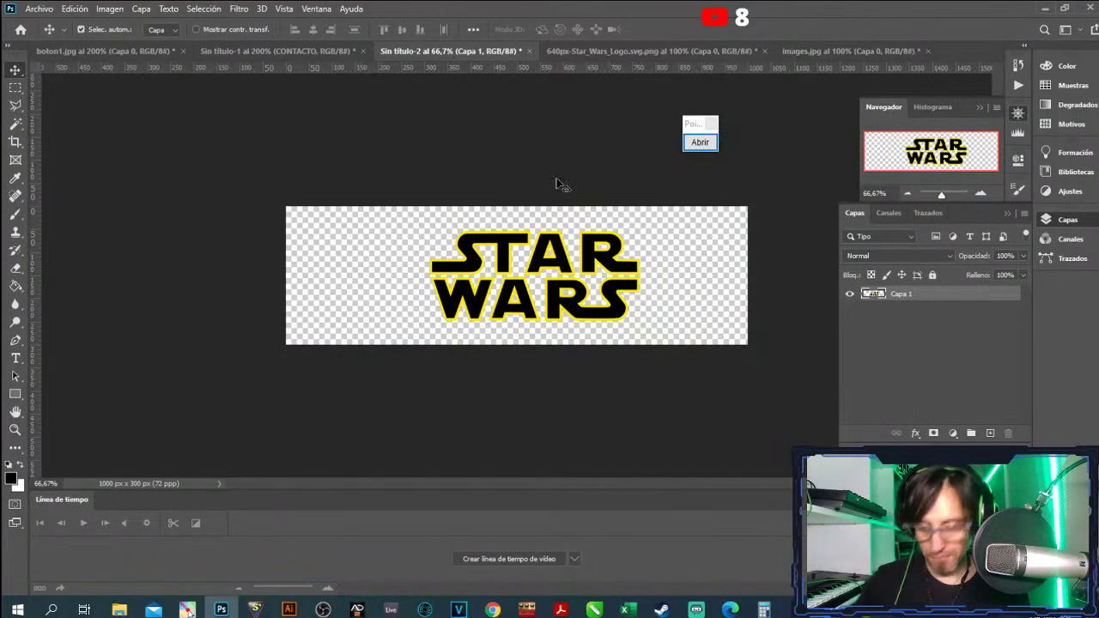
key(ctrl+v)
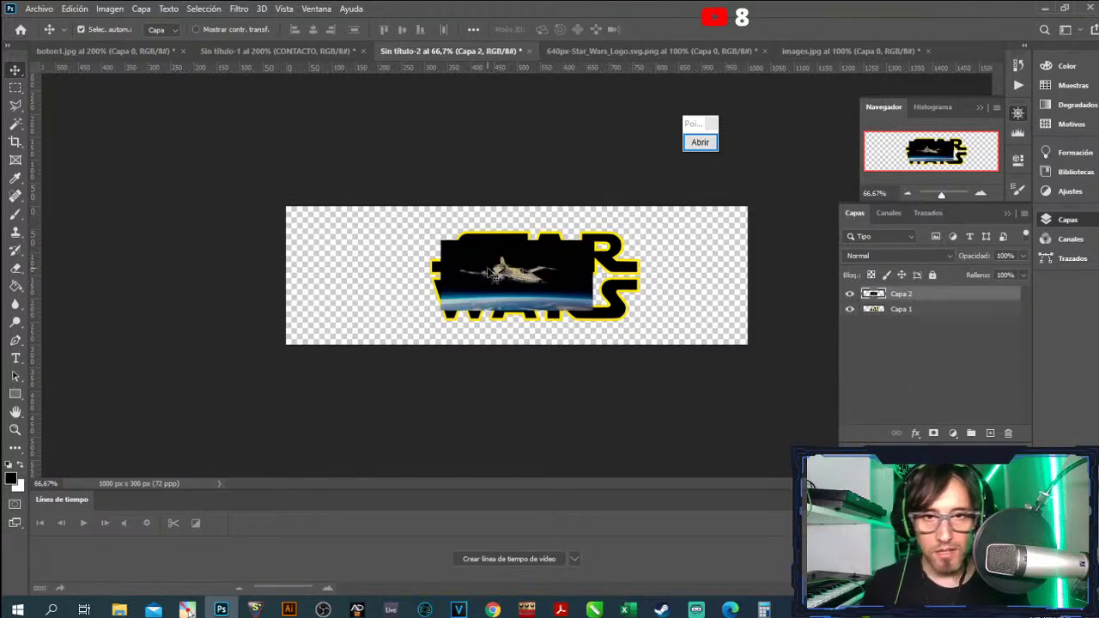
drag(491, 277, 335, 309)
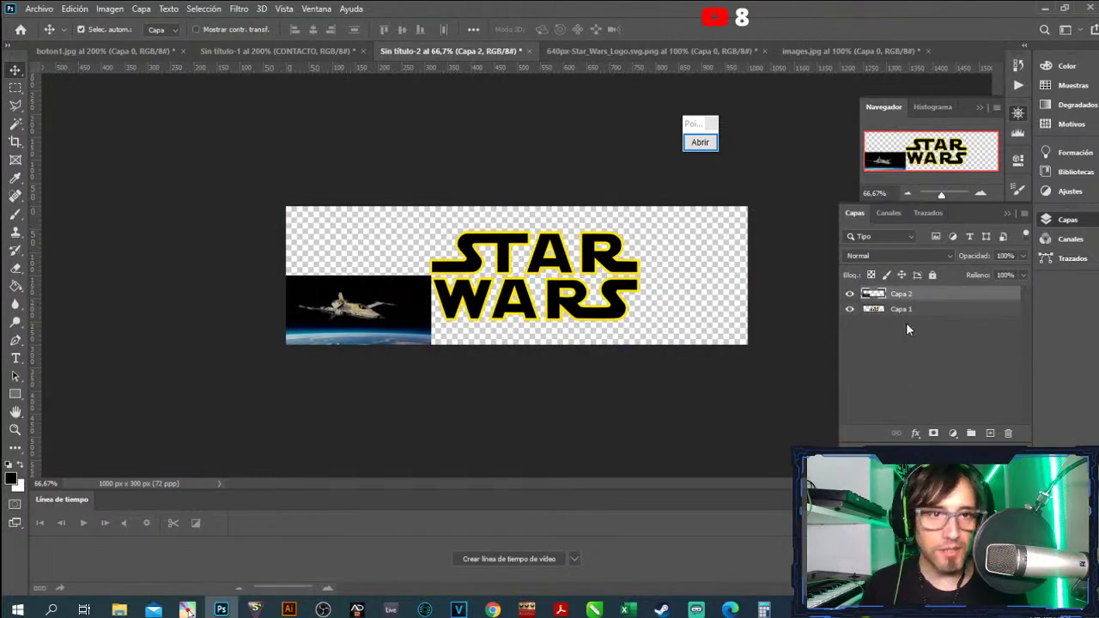
- Move the spaceship layer Capa 2 below the logo layer Capa 1
click(700, 142)
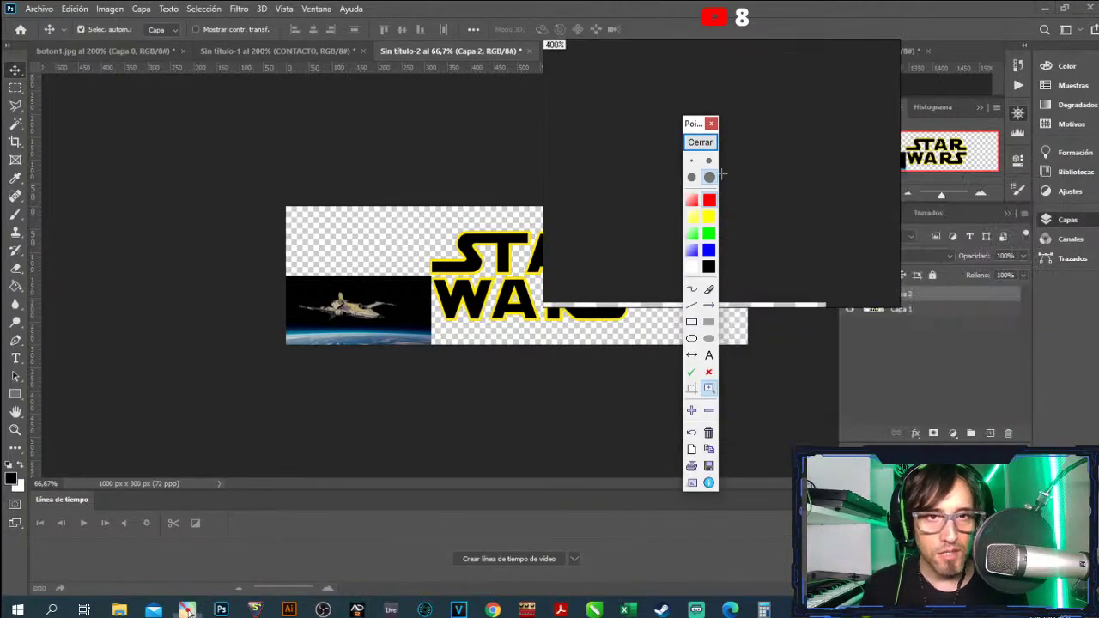
click(703, 143)
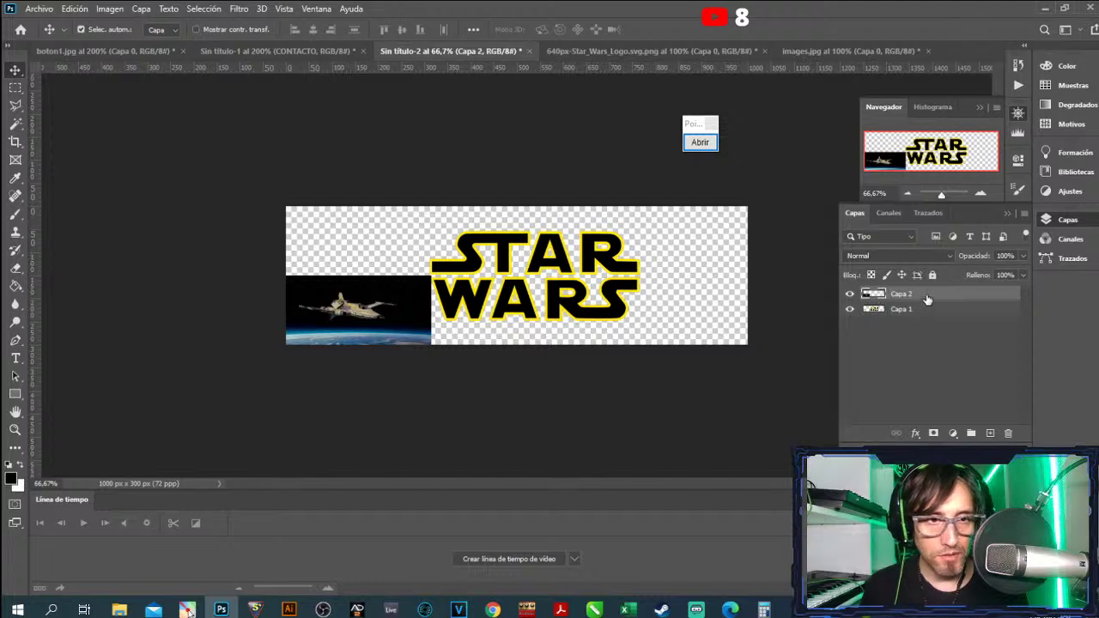
drag(927, 299, 928, 333)
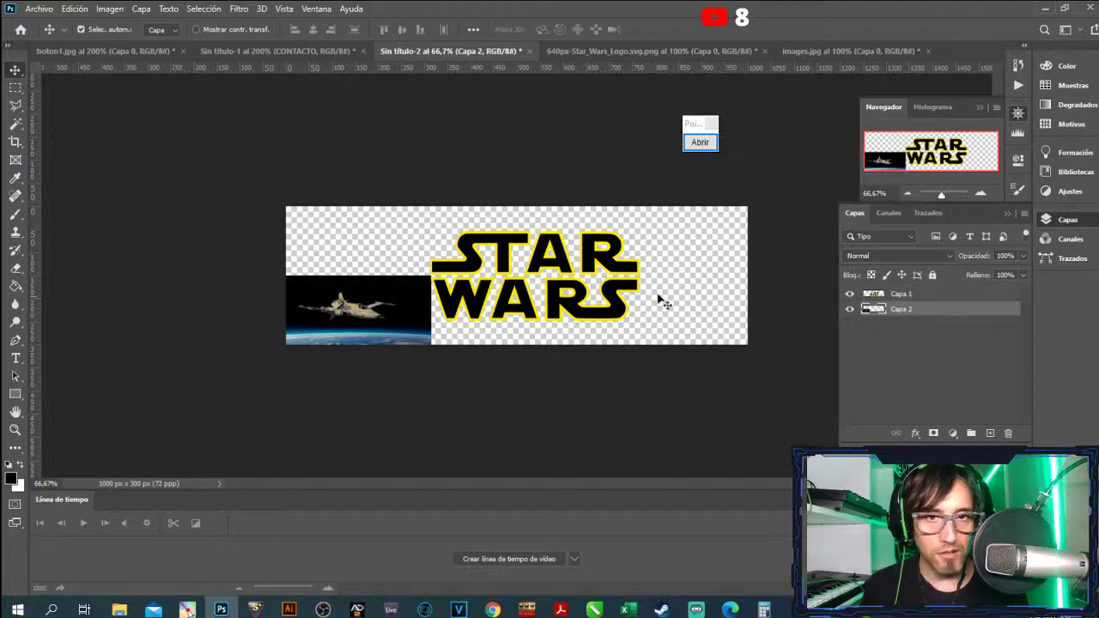
- Scale the spaceship picture to about 305% to span the banner's width and lower it so the ship sits behind the logo
mouse_move(373, 305)
mouse_down()
mouse_move(433, 303)
mouse_move(376, 305)
mouse_up()
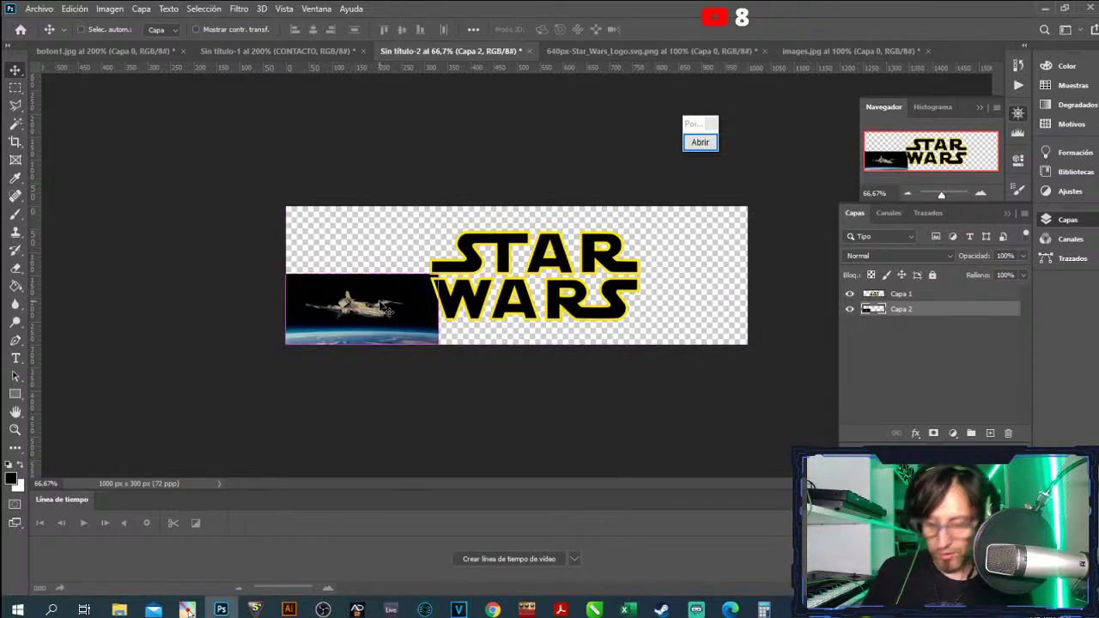
key(ctrl+t)
drag(438, 273, 762, 153)
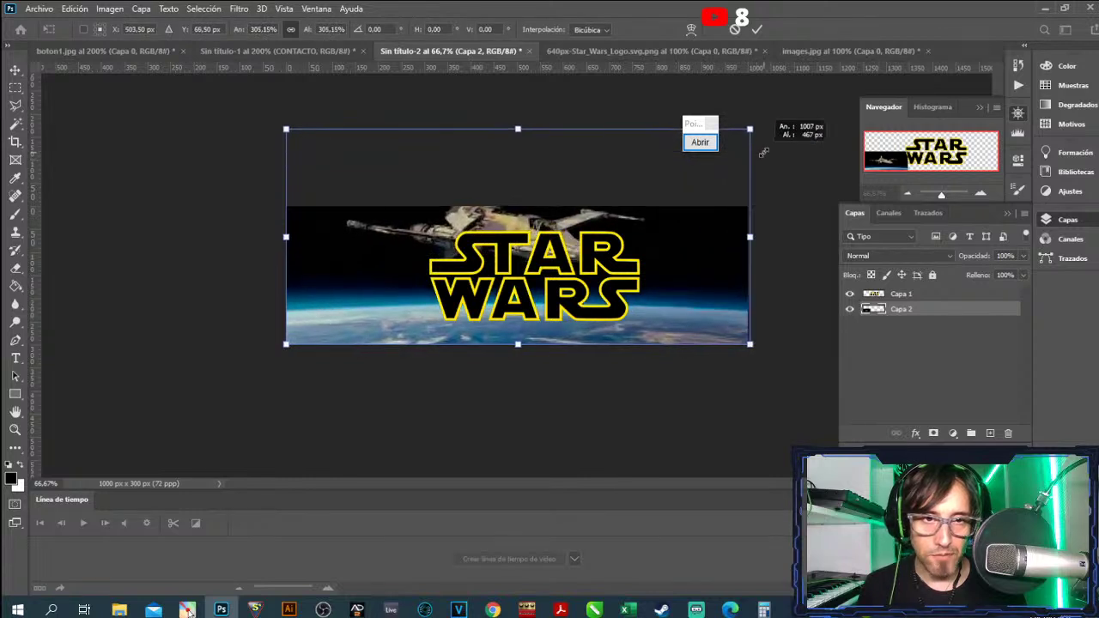
drag(685, 245, 682, 279)
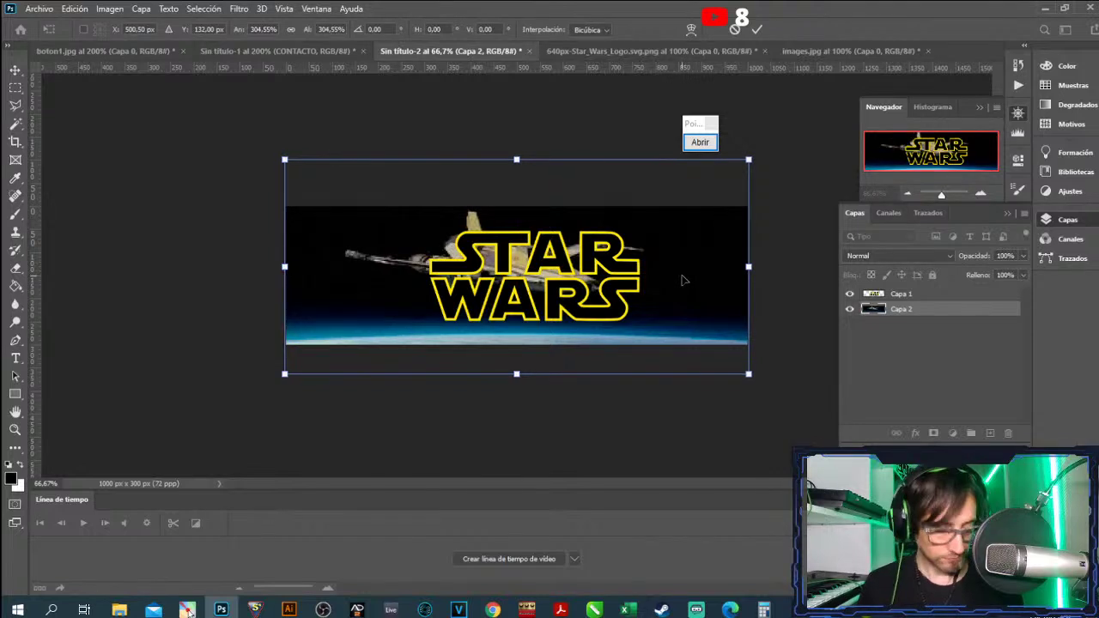
key(Return)
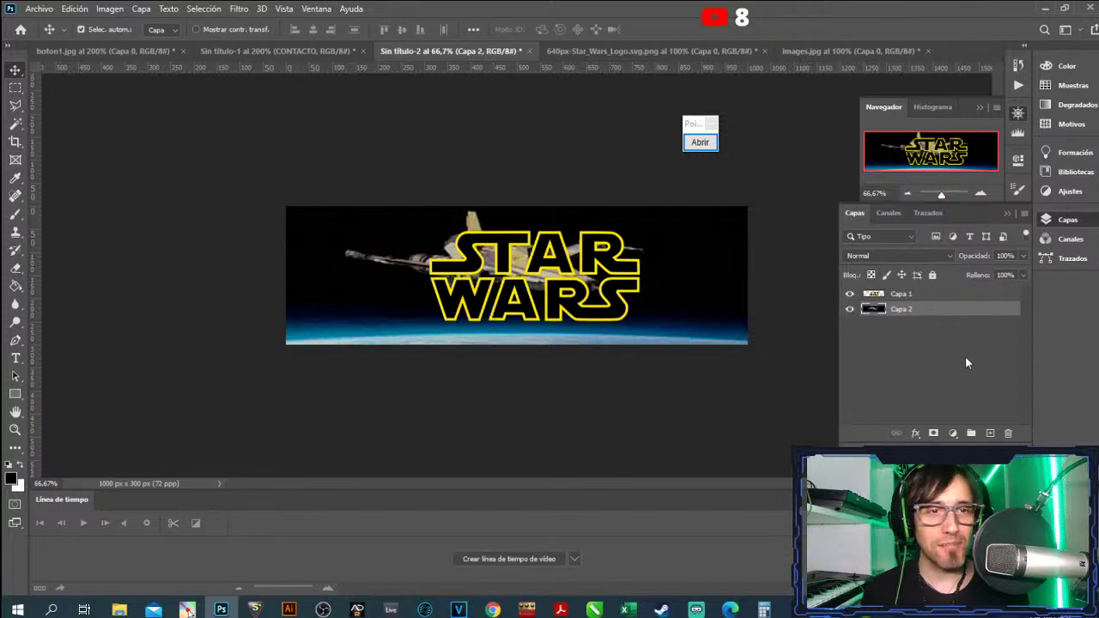
- Delete the spaceship layer Capa 2 from the banner document
click(1008, 436)
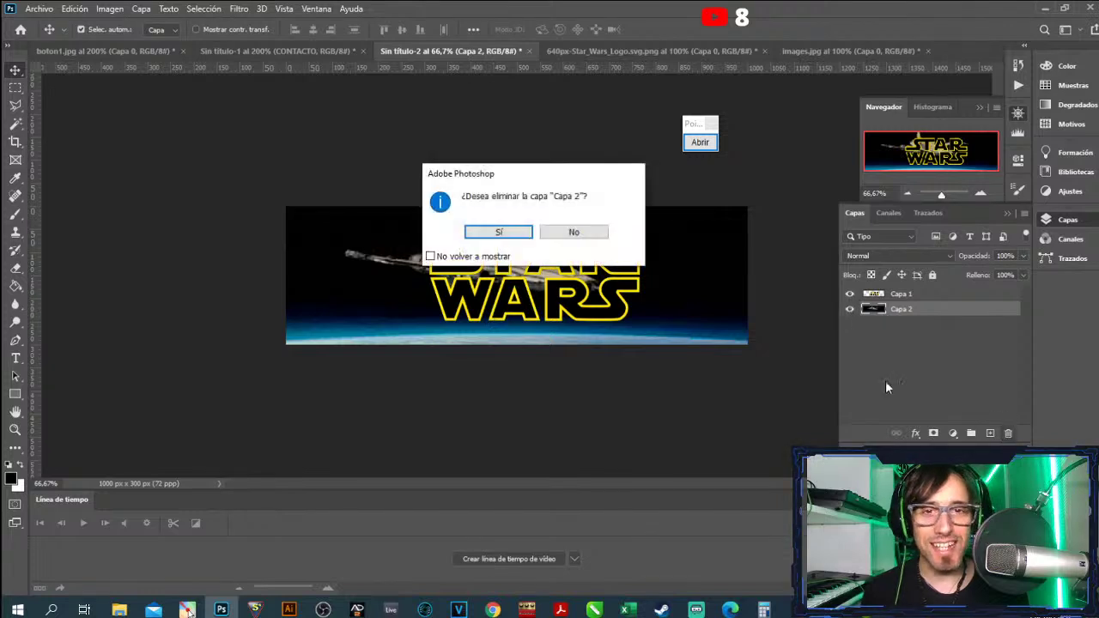
click(497, 231)
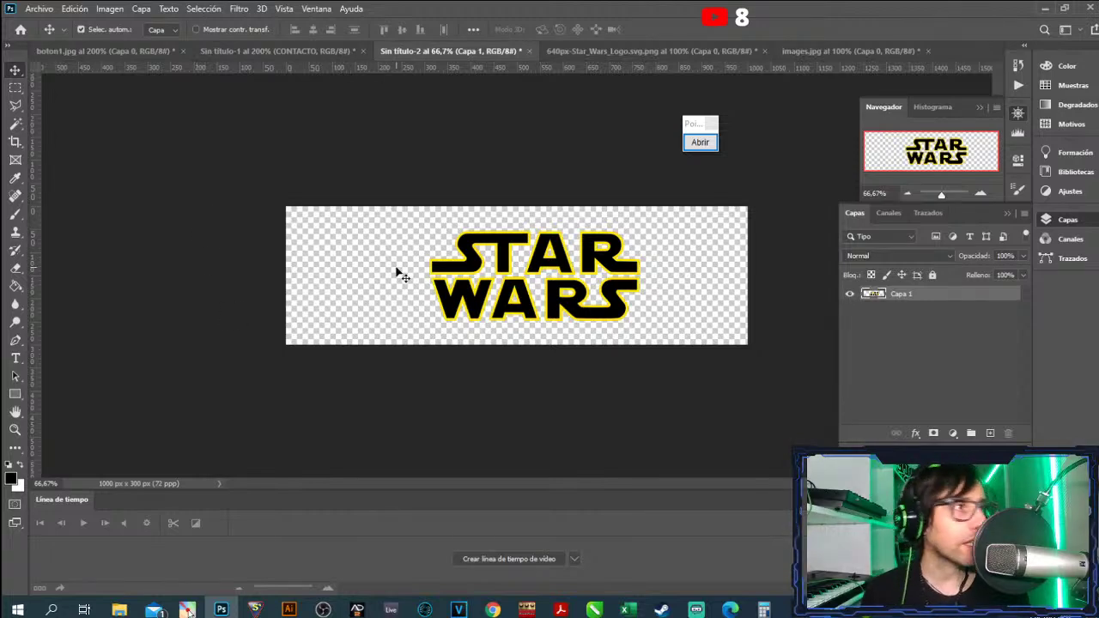
click(47, 10)
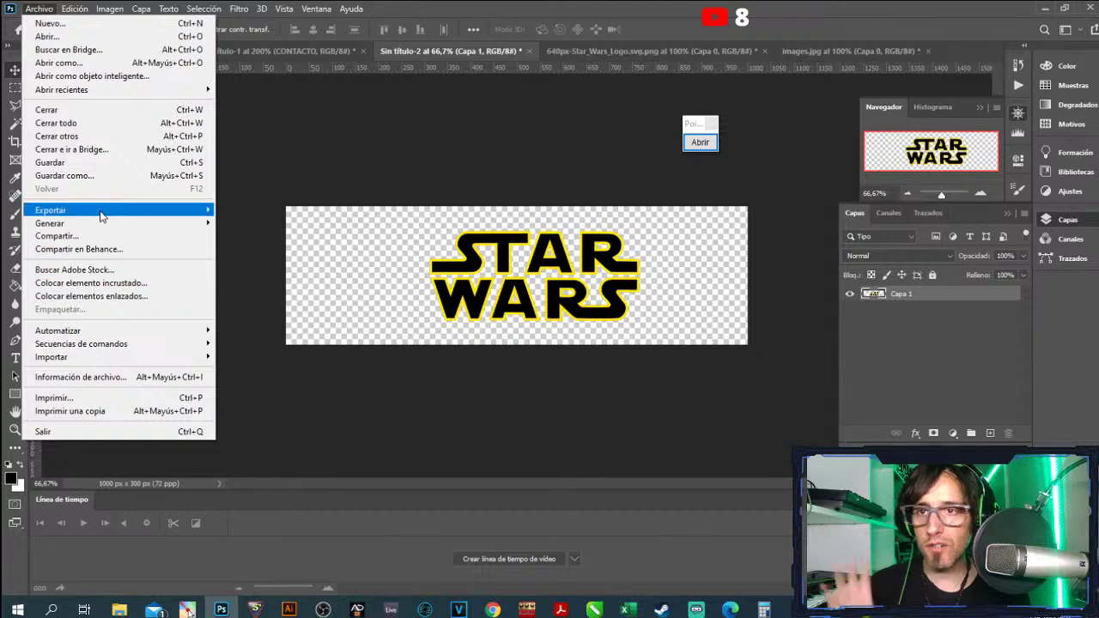
click(101, 176)
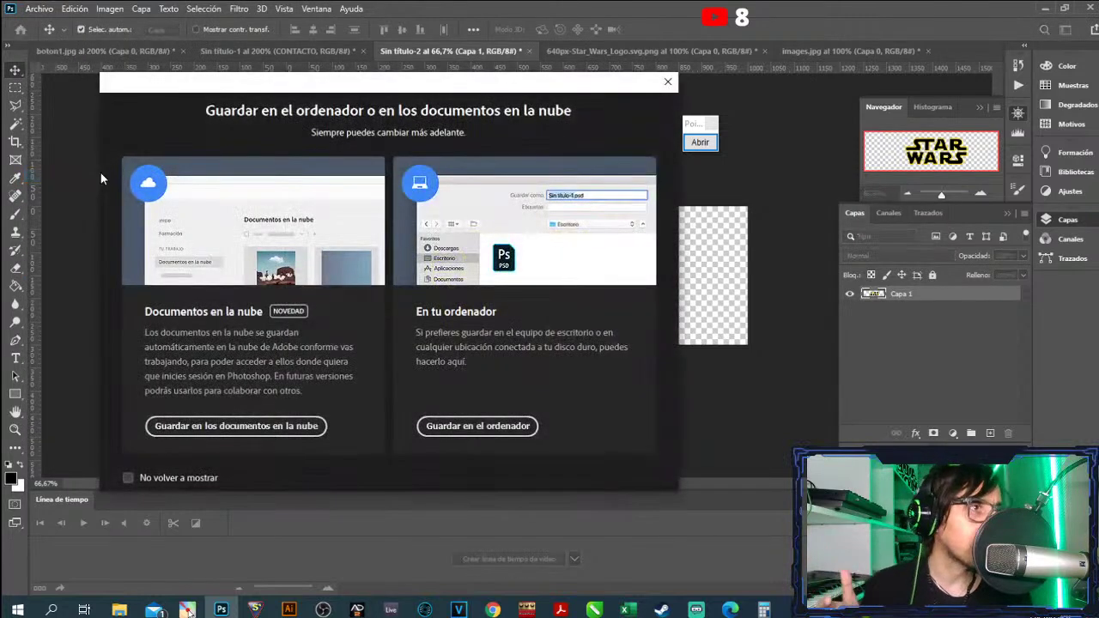
click(485, 426)
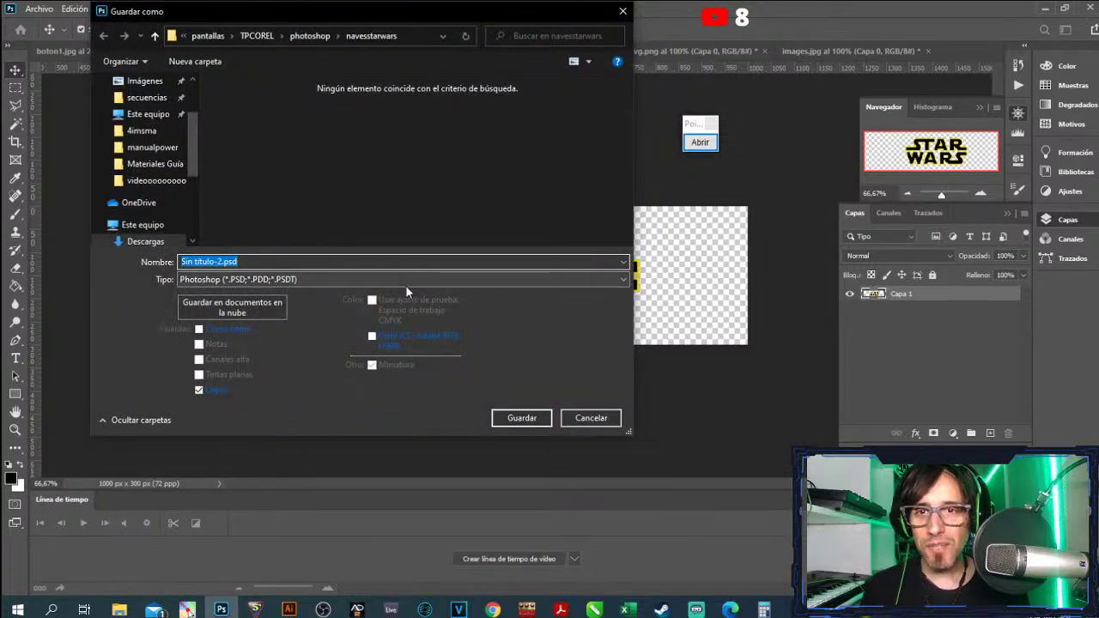
click(405, 285)
click(322, 455)
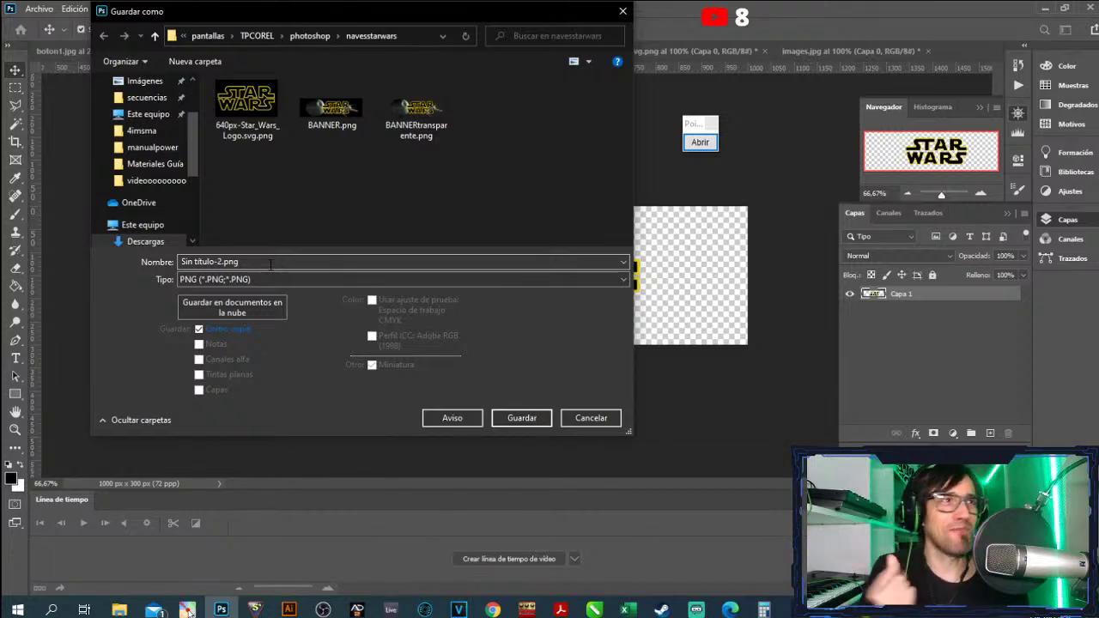
click(576, 416)
- Open the finished banner file BANNERtransparente.png from the navesstarwars folder
click(39, 8)
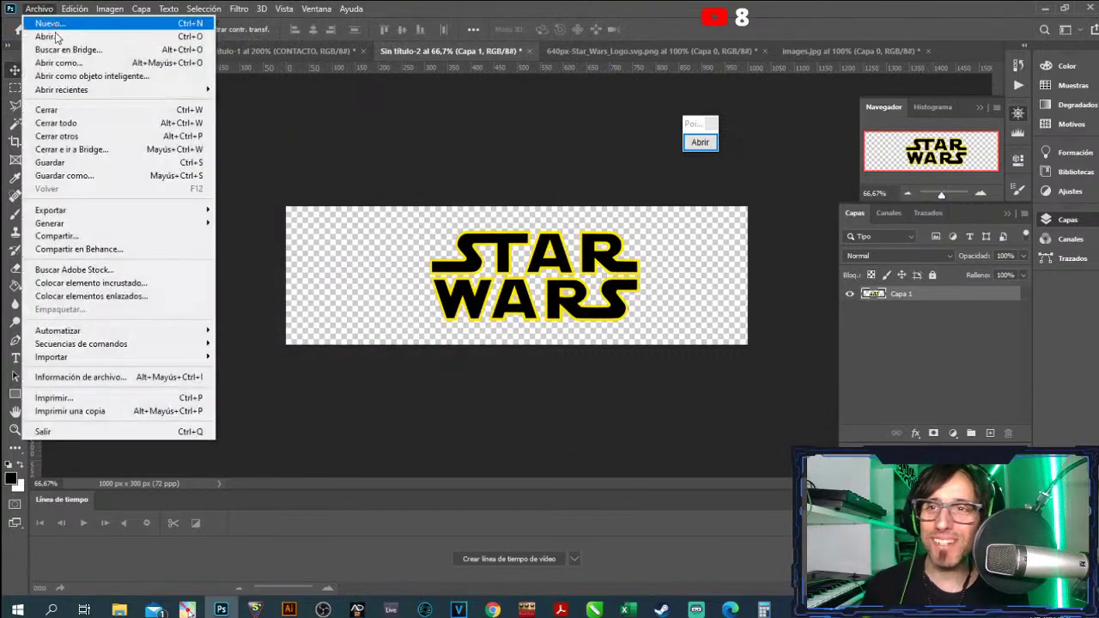
click(45, 37)
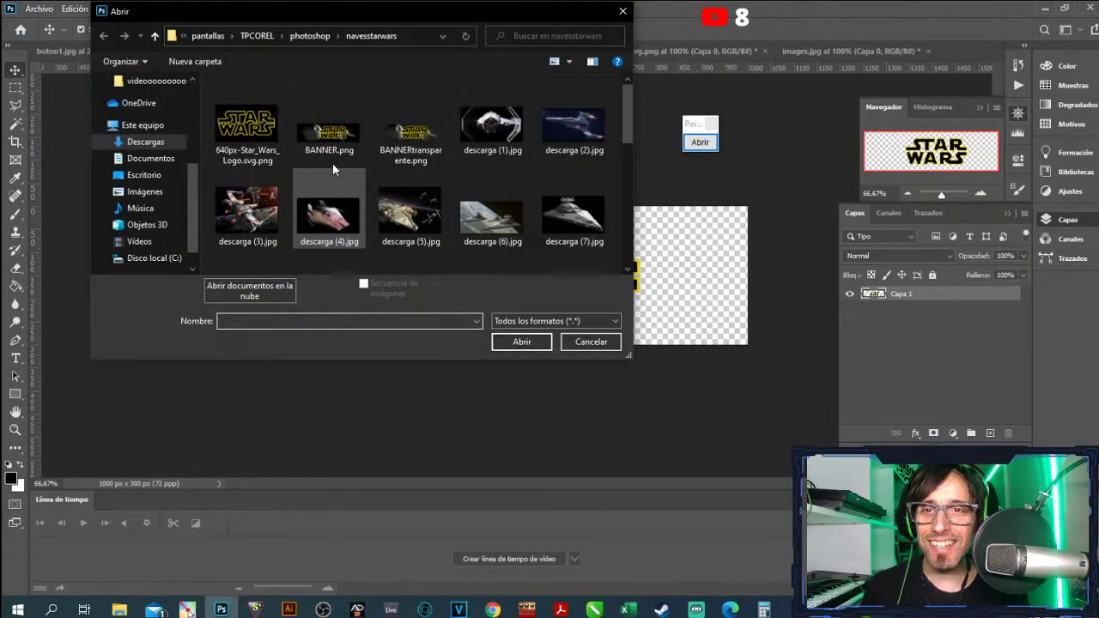
double_click(389, 139)
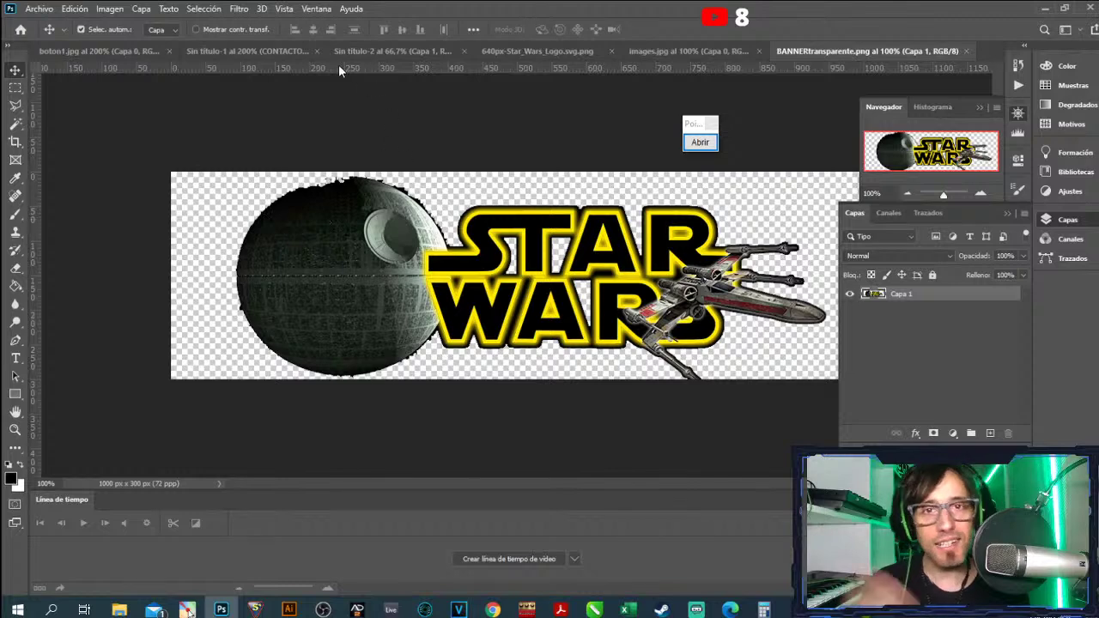
- Switch to Dreamweaver and centre-align the first line of the empty page Untitled-1
click(1047, 10)
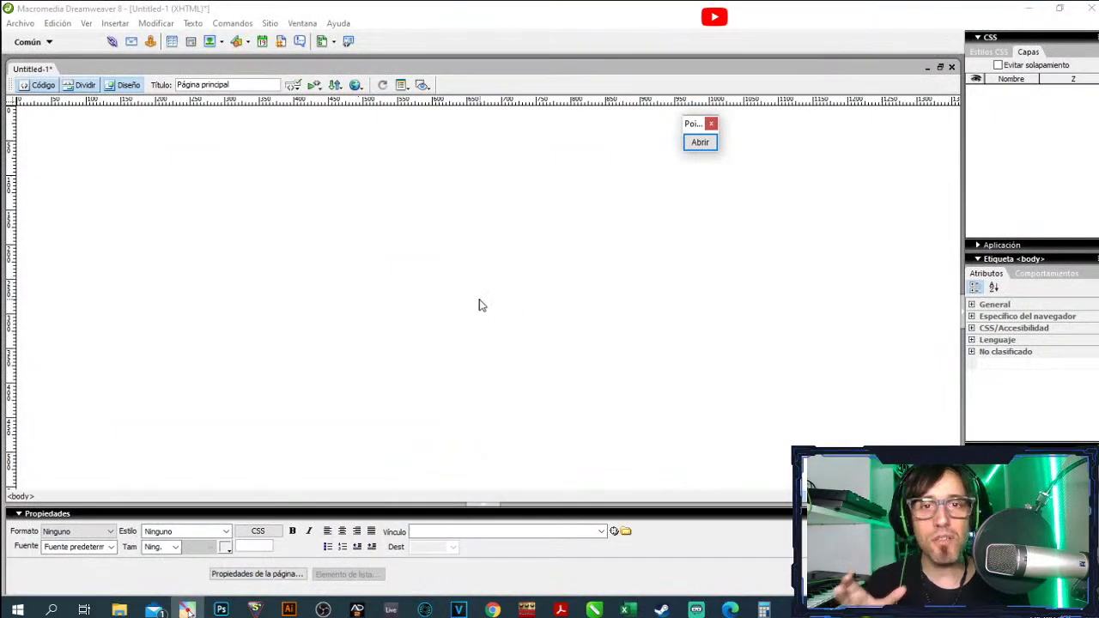
click(480, 301)
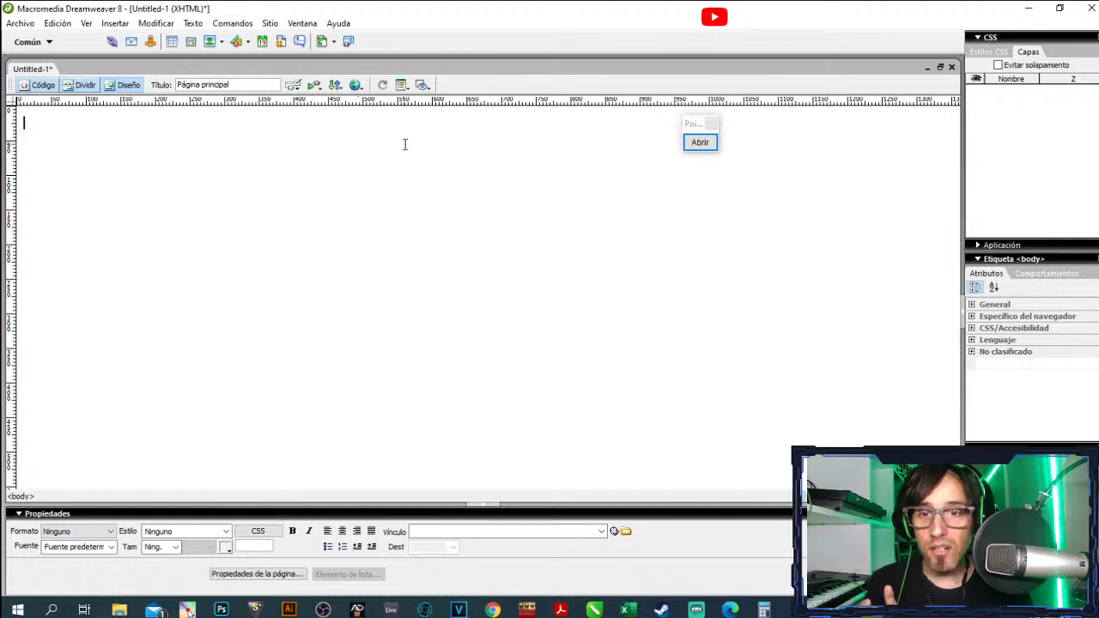
key(ctrl+alt+shift+c)
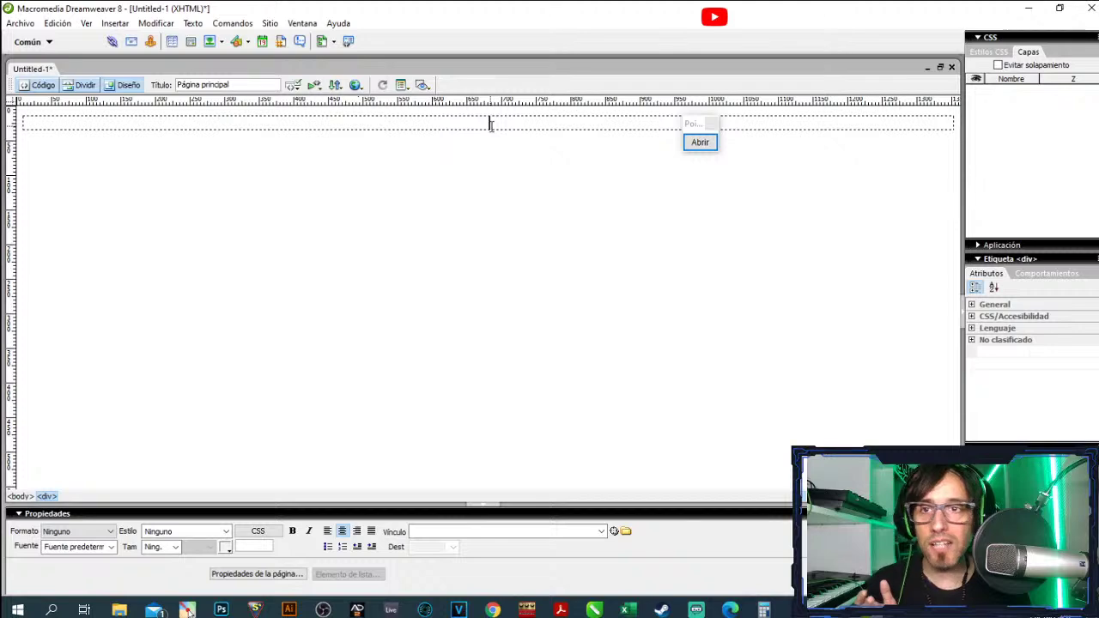
- Start inserting an image on the centred line and browse to the folder pantallas > TPCOREL > photoshop > navesstarwars
click(211, 42)
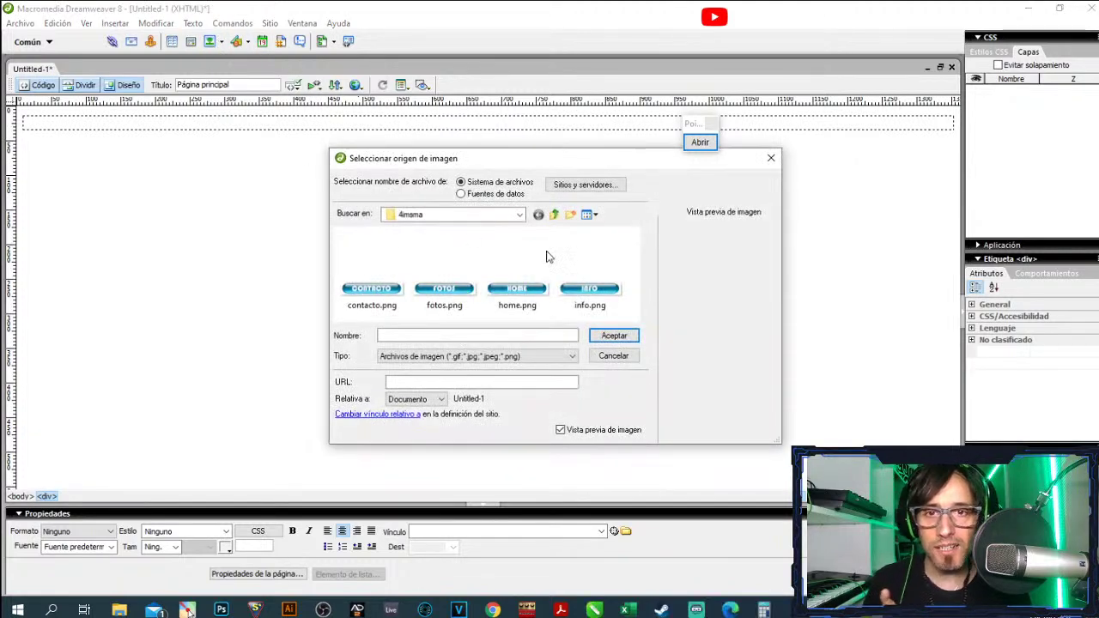
click(583, 283)
click(491, 259)
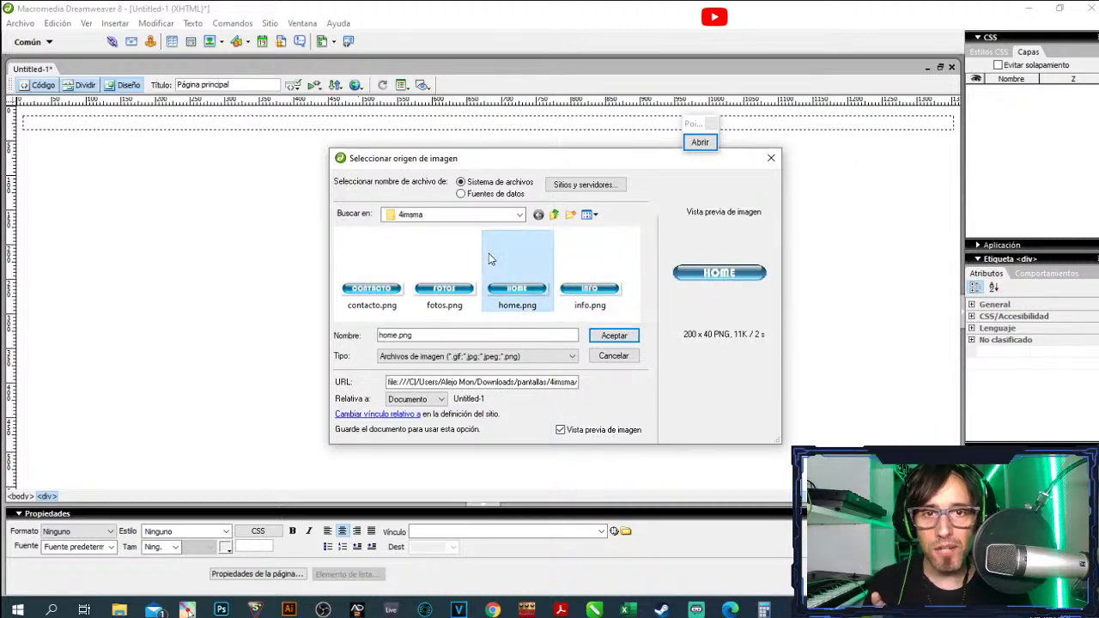
click(555, 216)
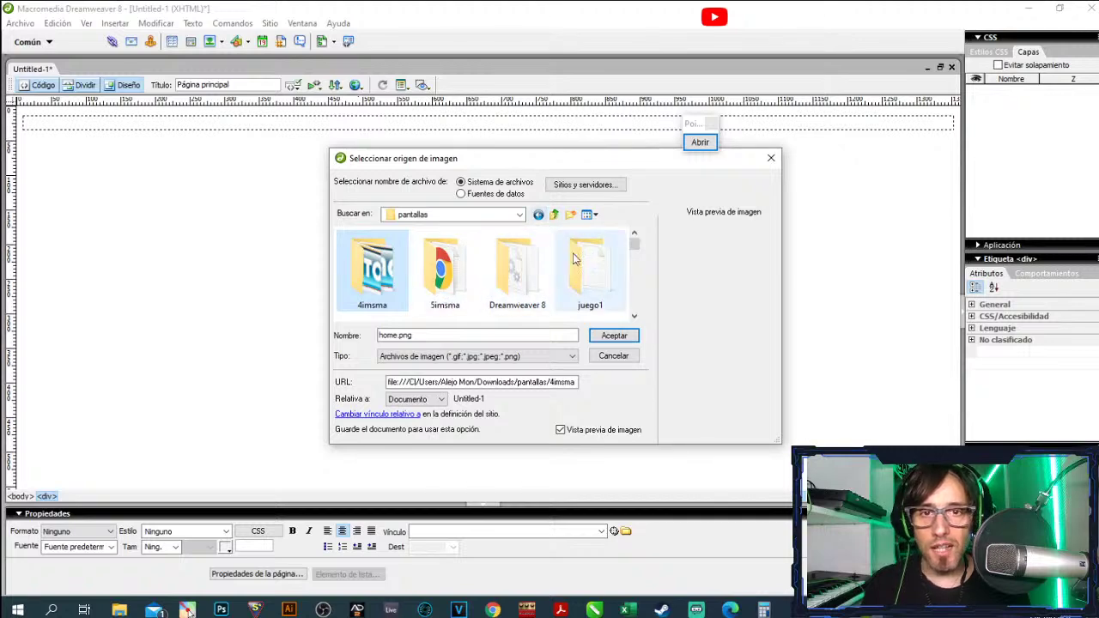
click(634, 317)
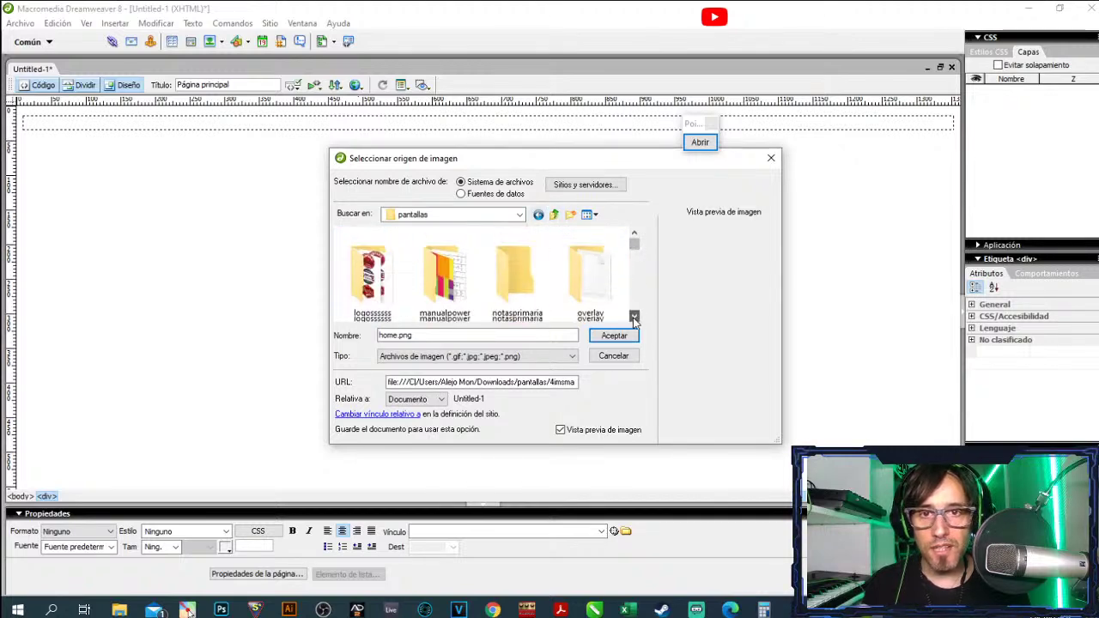
click(633, 317)
click(633, 317)
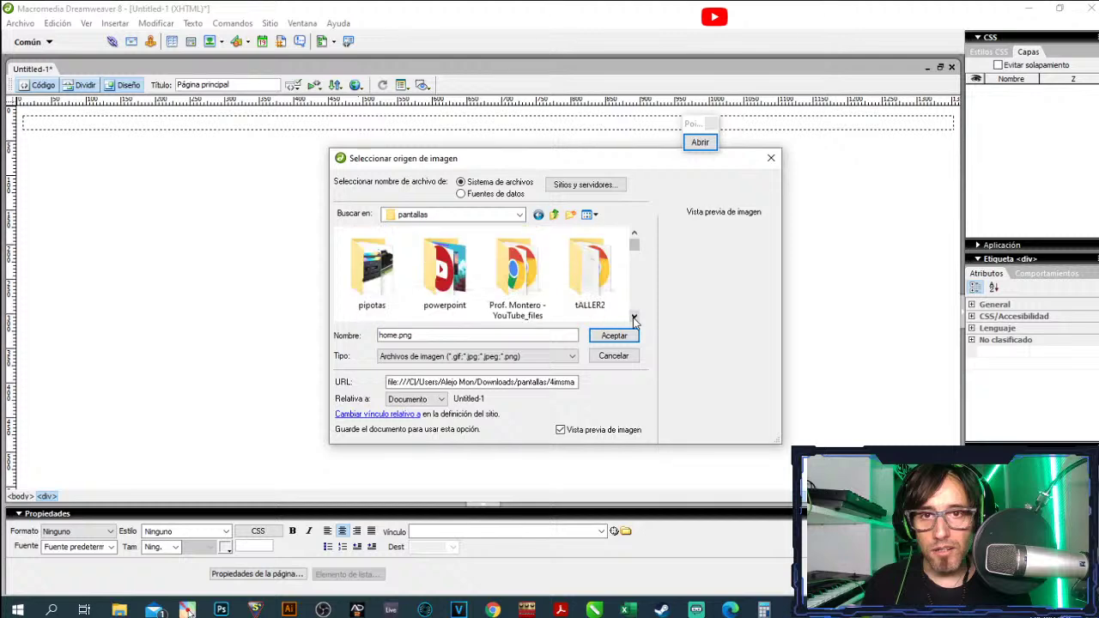
click(633, 317)
scroll(633, 245, up, 5)
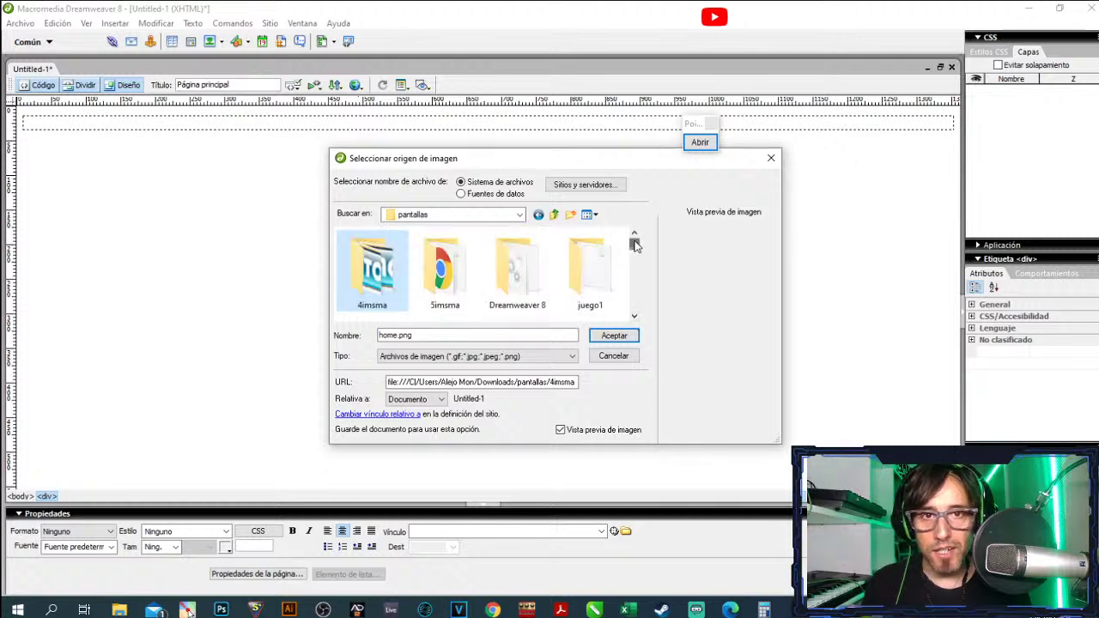
click(633, 318)
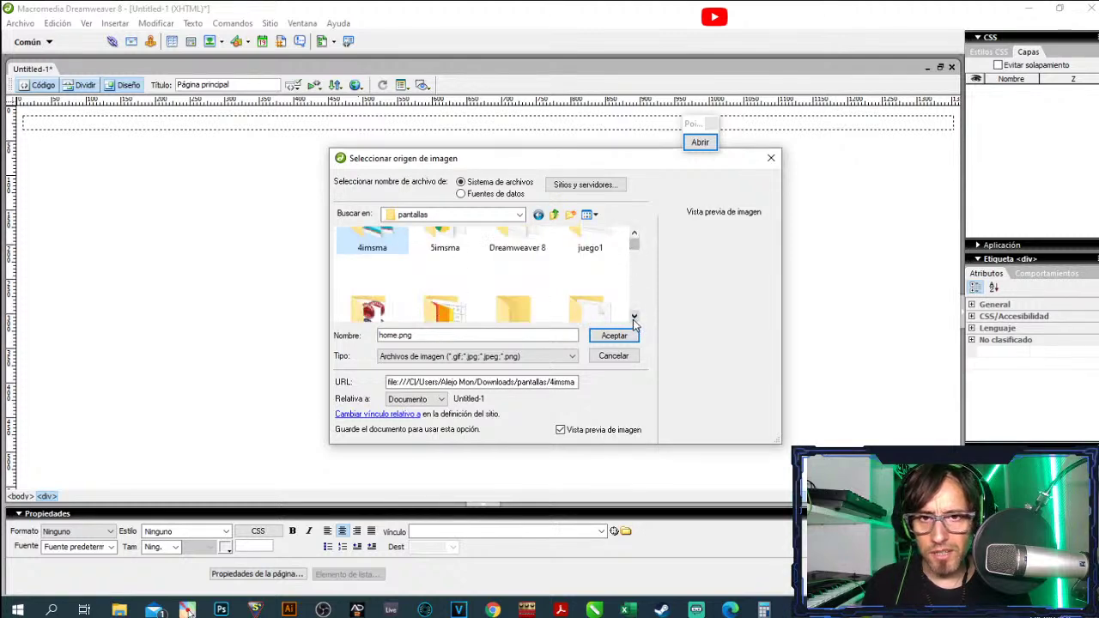
click(634, 318)
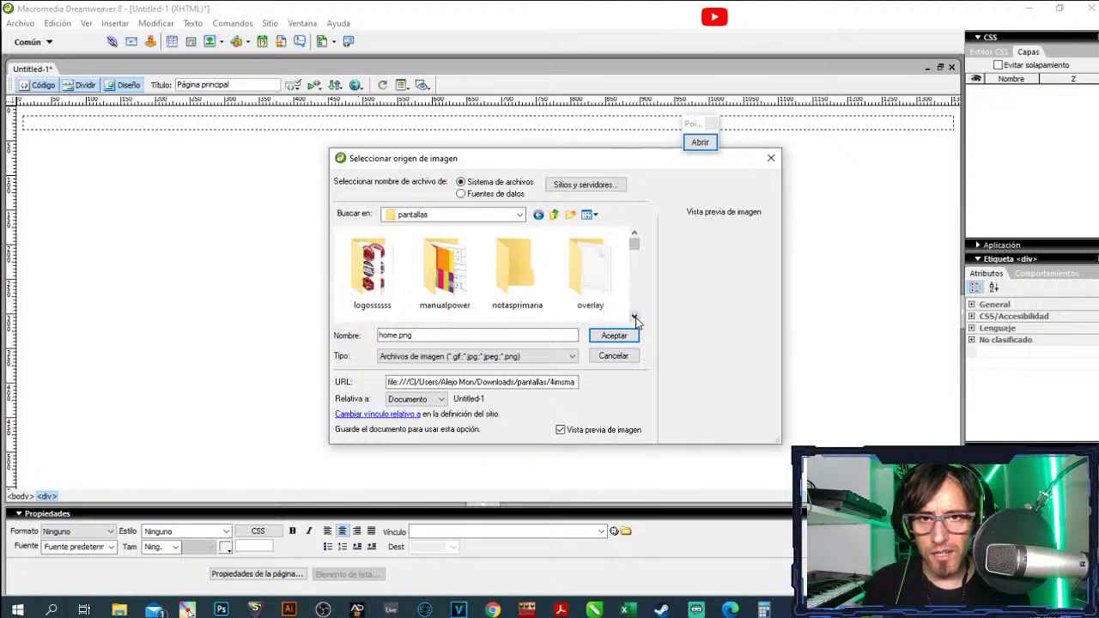
click(633, 318)
click(633, 318)
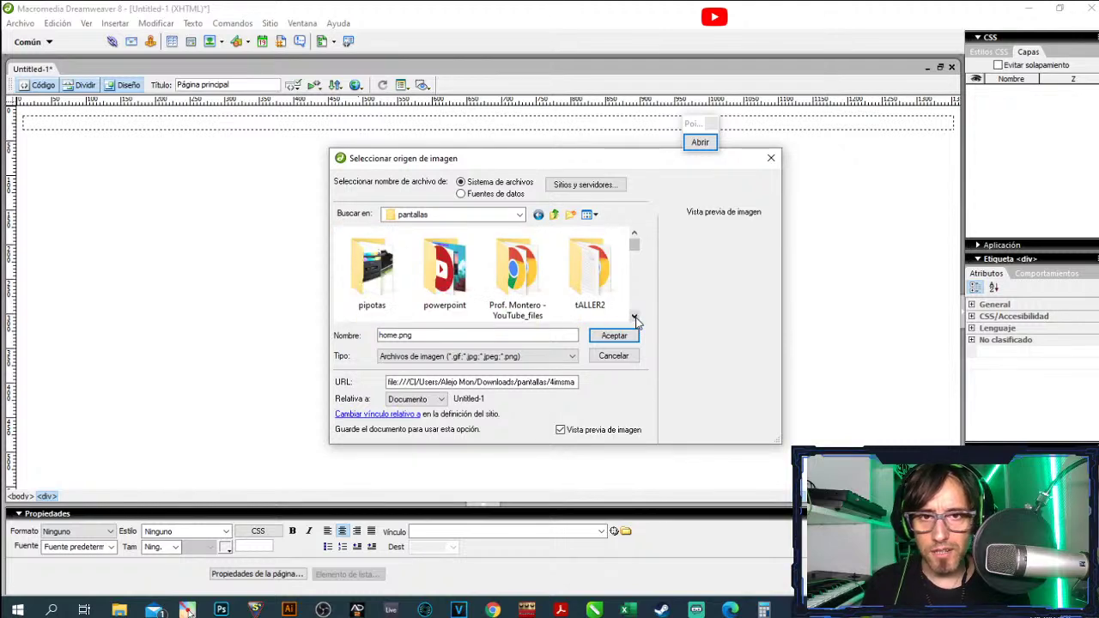
click(633, 318)
click(634, 318)
double_click(382, 283)
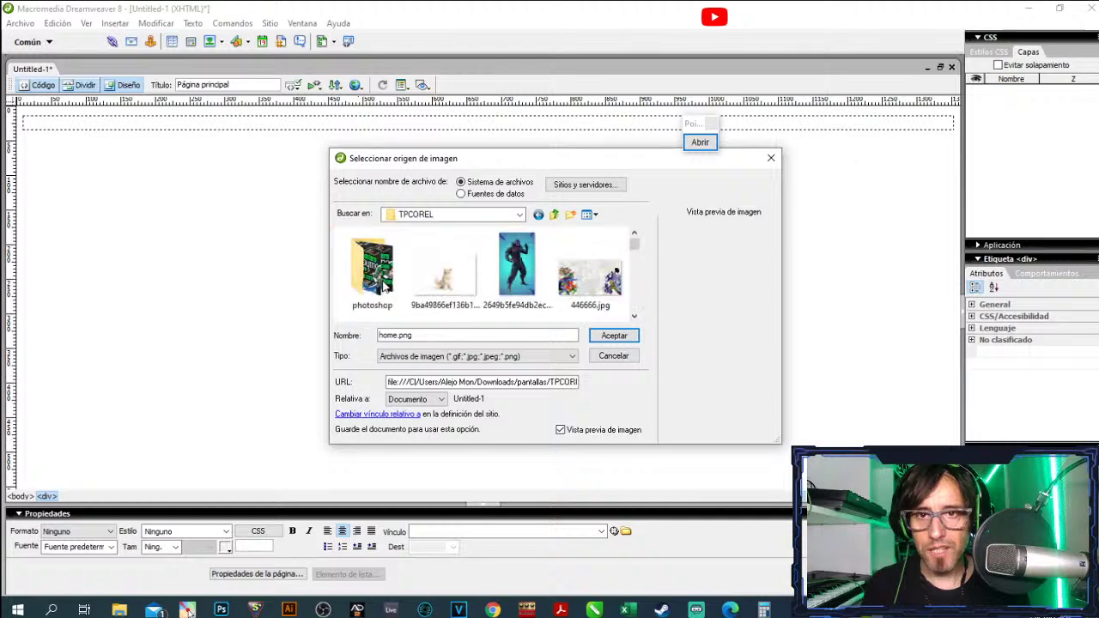
double_click(378, 279)
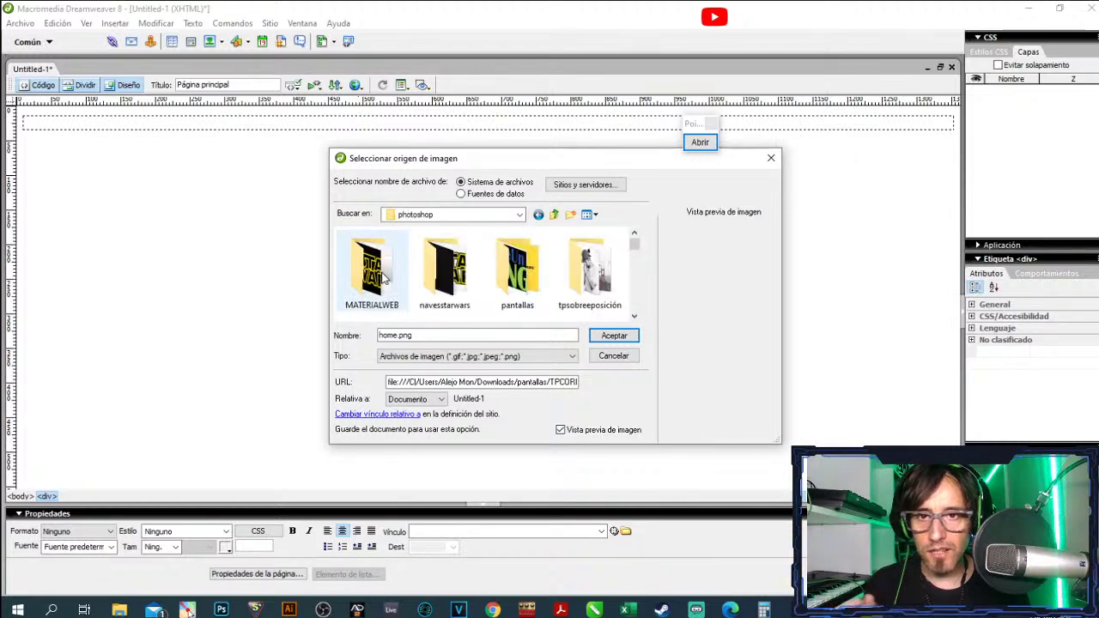
double_click(384, 279)
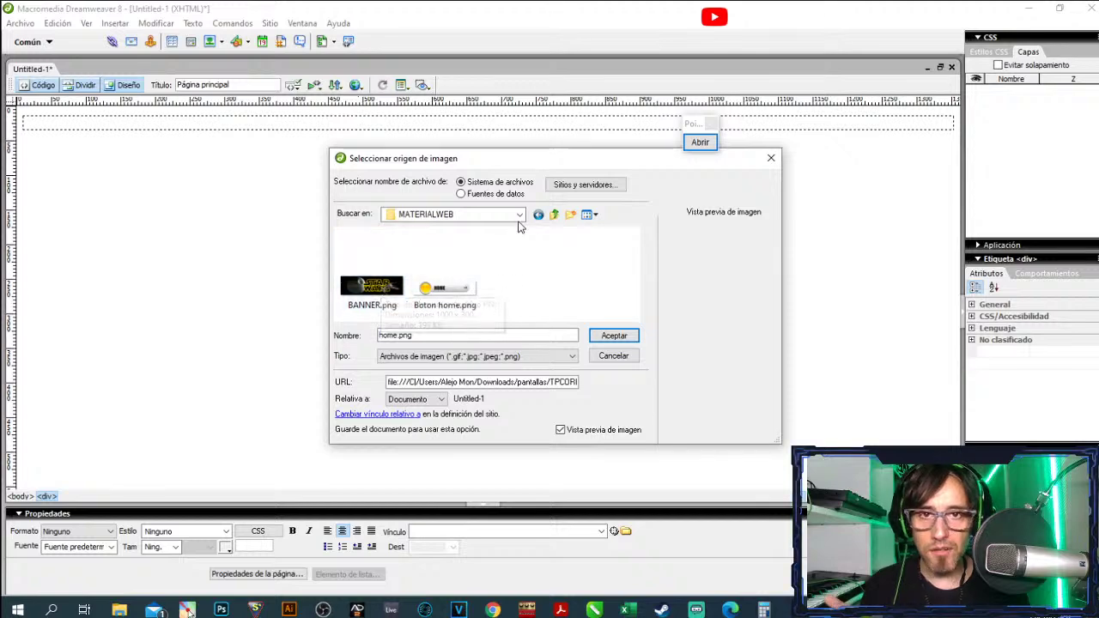
click(554, 215)
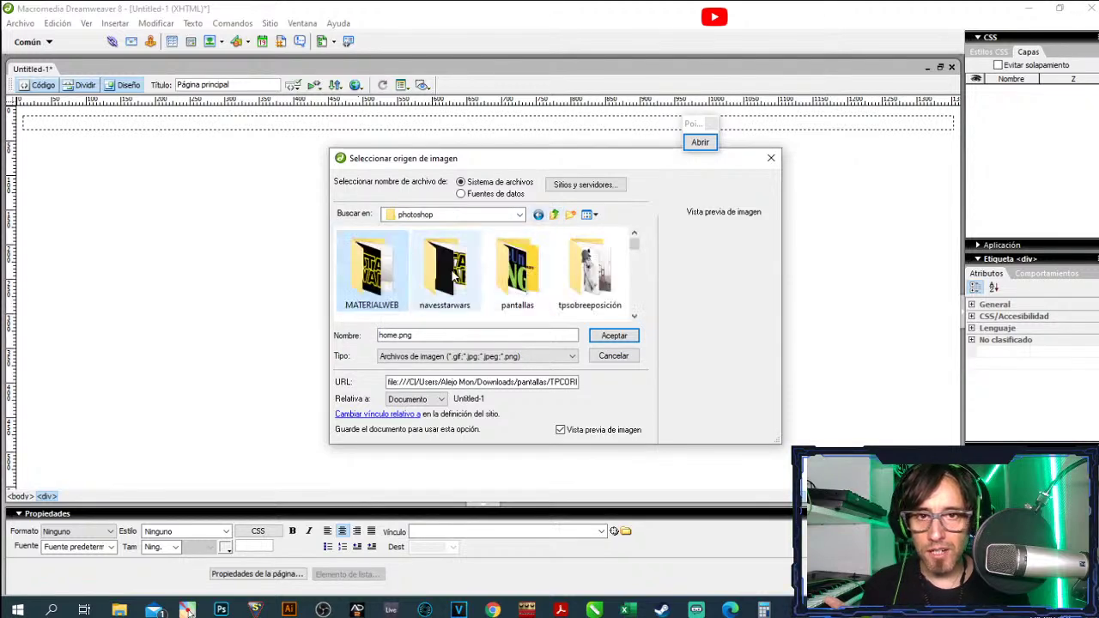
double_click(455, 273)
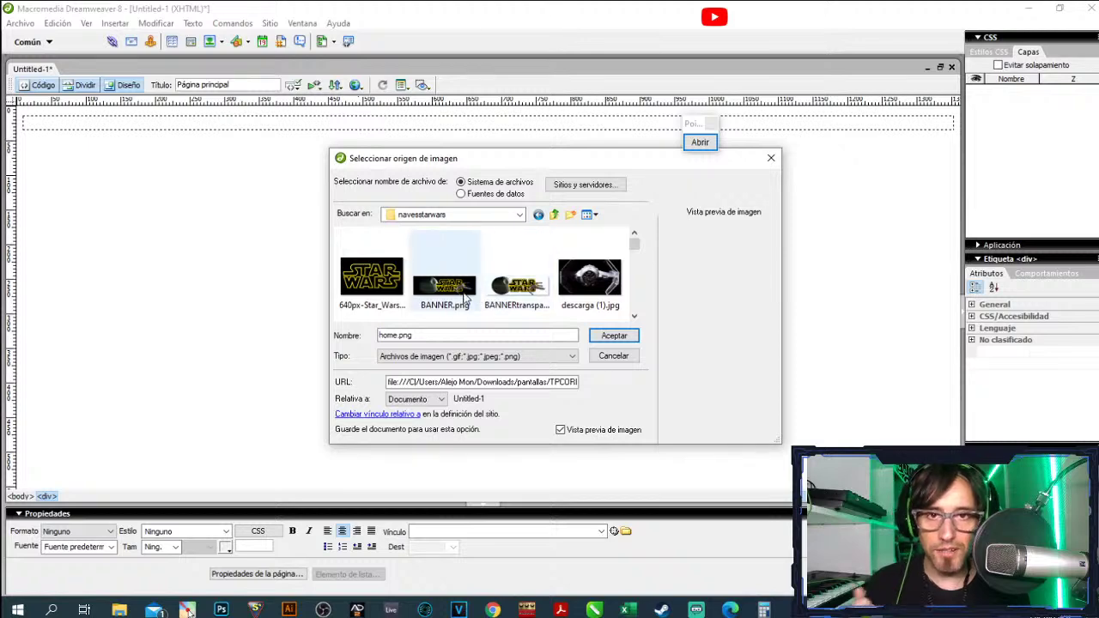
- Insert BANNERtransparente.png on the centred line, leaving its alternative text and long description empty
double_click(520, 288)
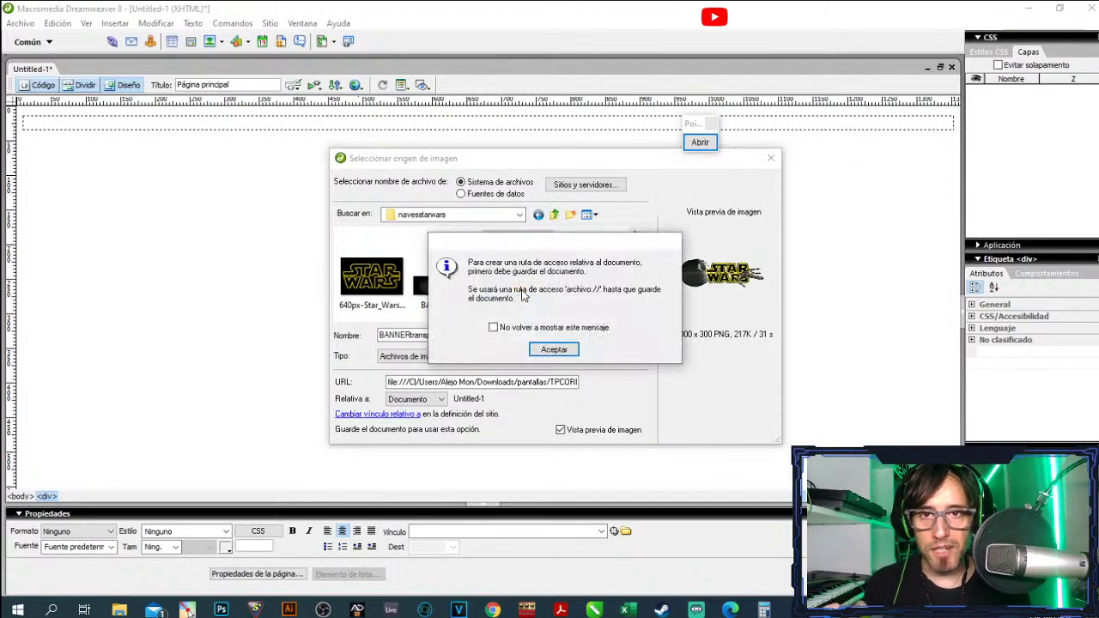
click(547, 352)
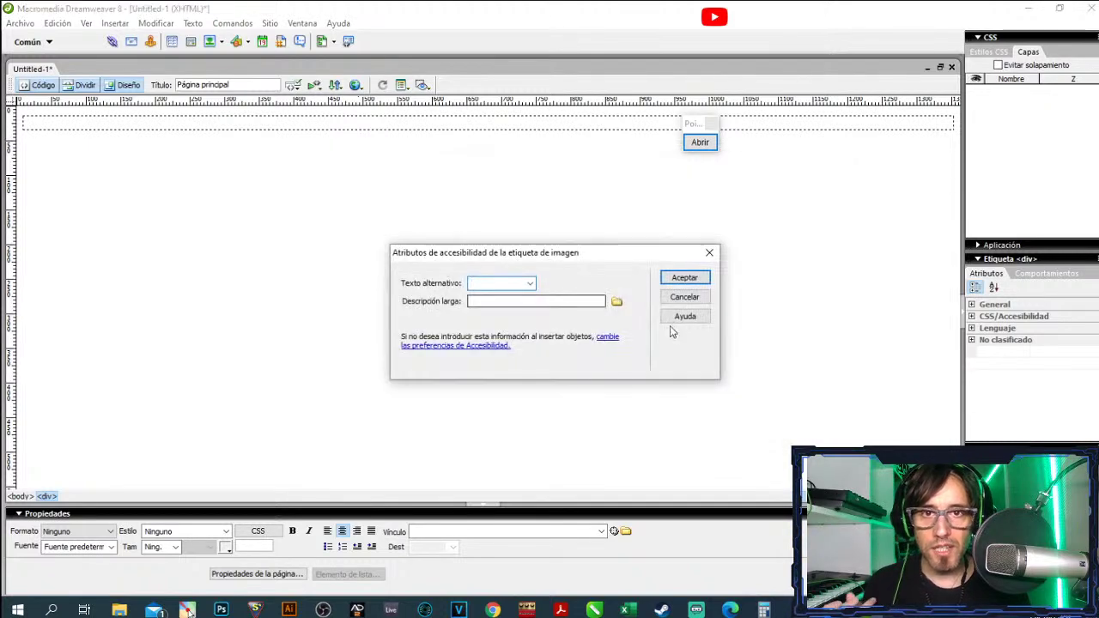
click(684, 277)
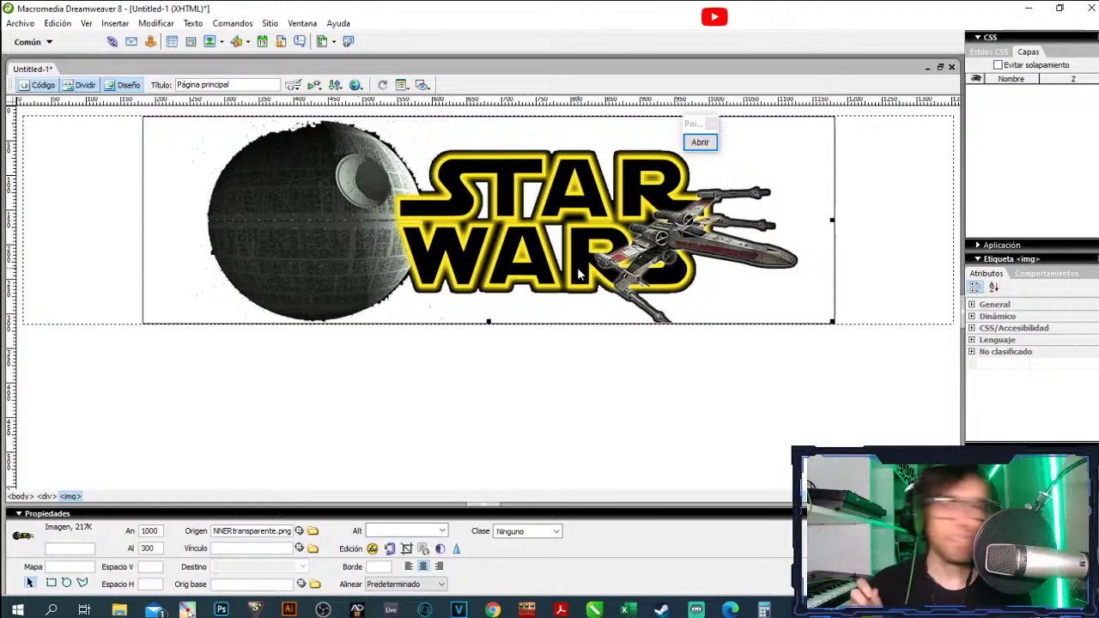
- Open the page properties and browse for a background image file
click(534, 349)
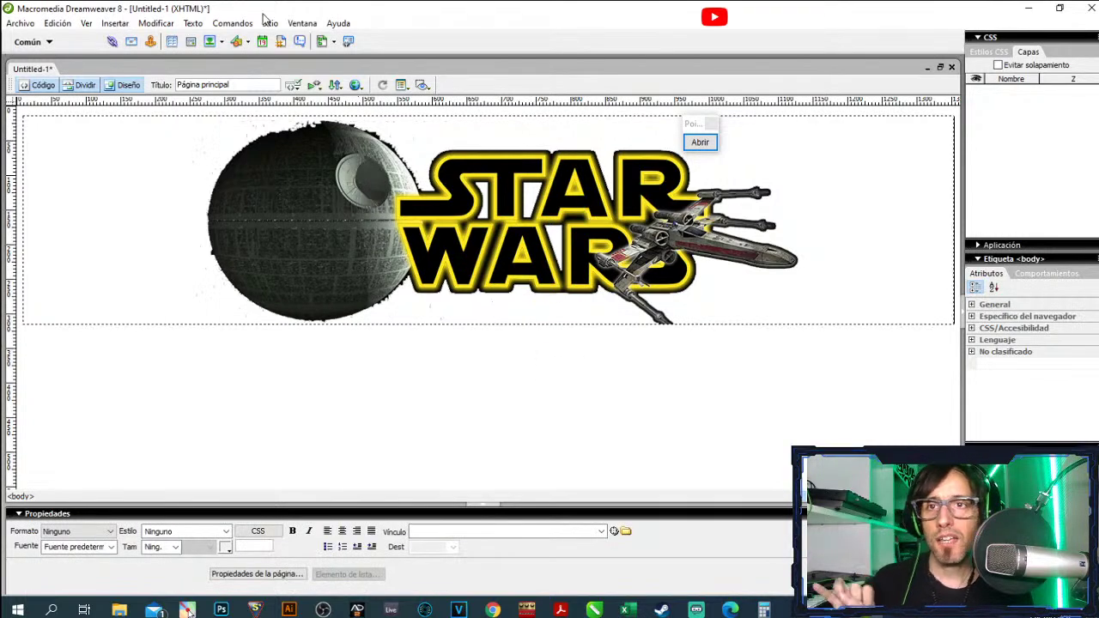
click(156, 23)
click(180, 40)
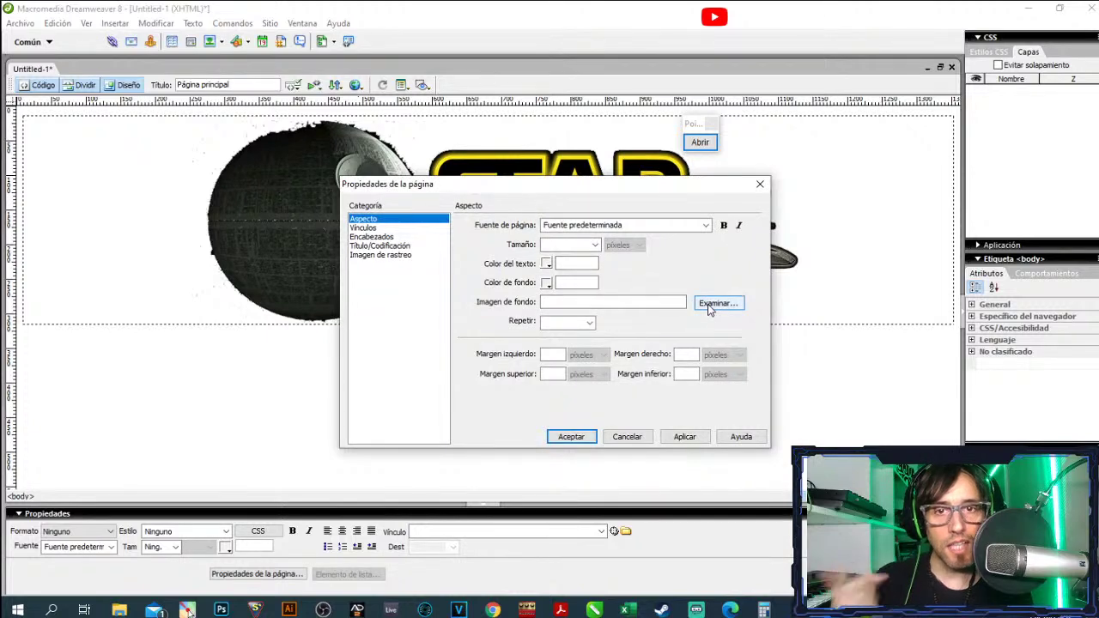
click(709, 306)
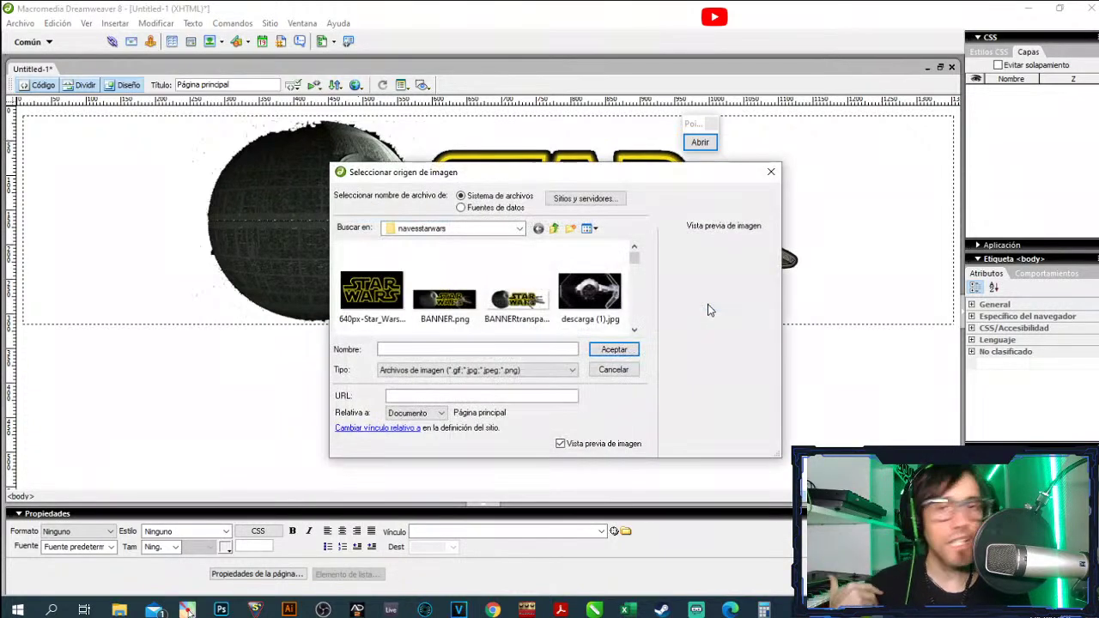